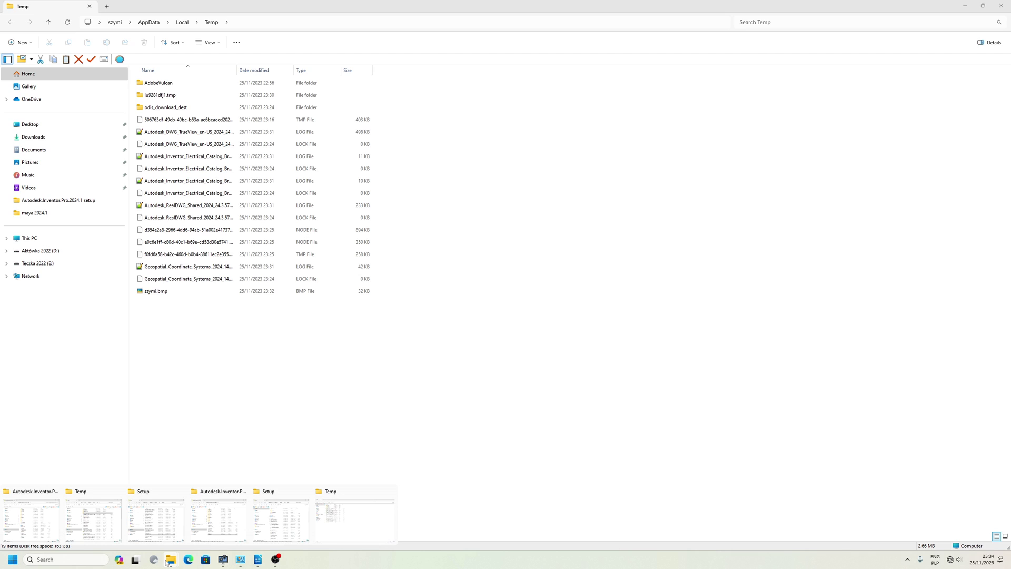
# Open the ODIS folder inside the Autodesk.Inventor.Pro.2024.1 setup folder and select AdODIS-installer.exe.
pyautogui.click(205, 538)
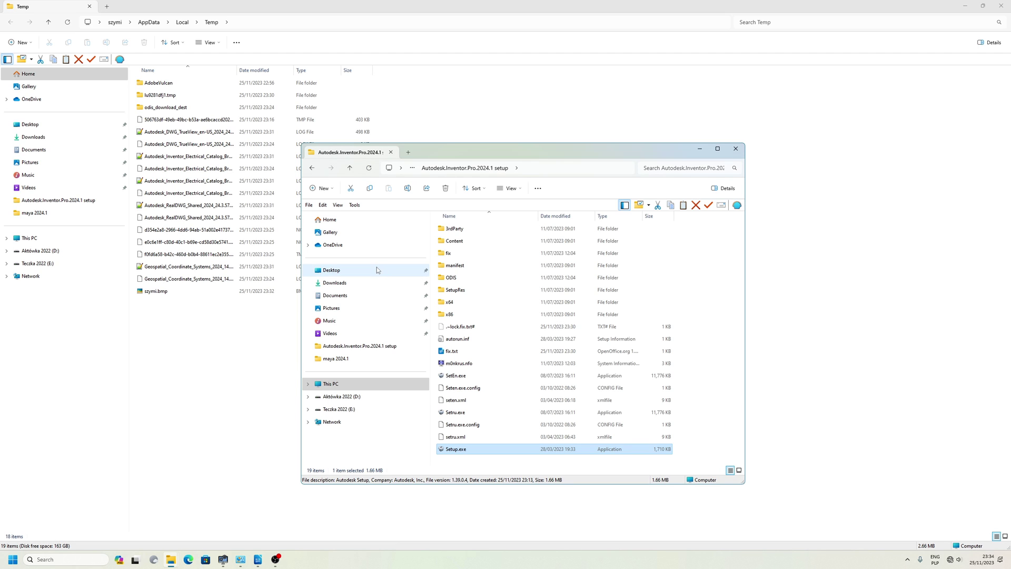
pyautogui.click(451, 277)
pyautogui.doubleClick(453, 279)
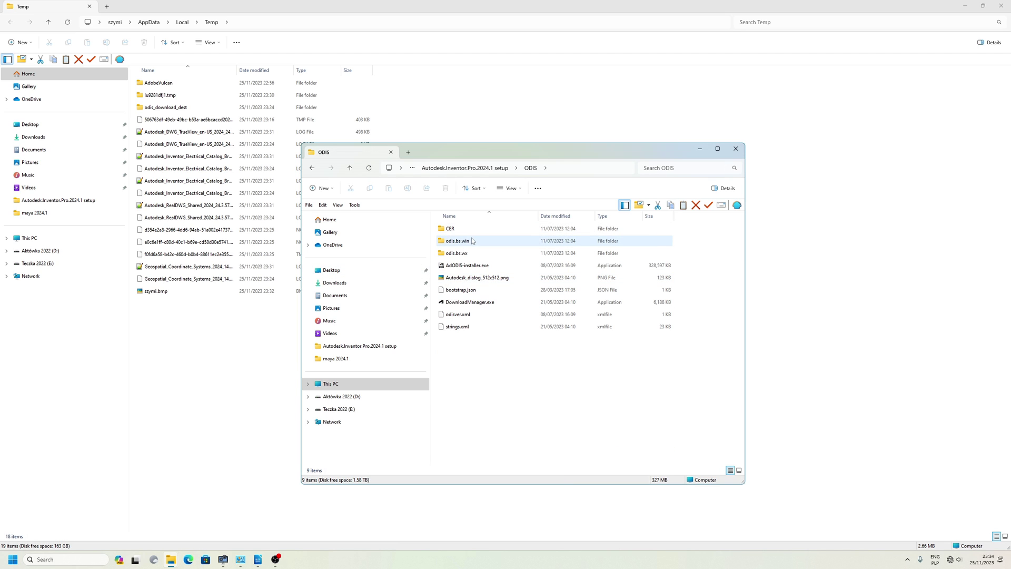
pyautogui.click(466, 269)
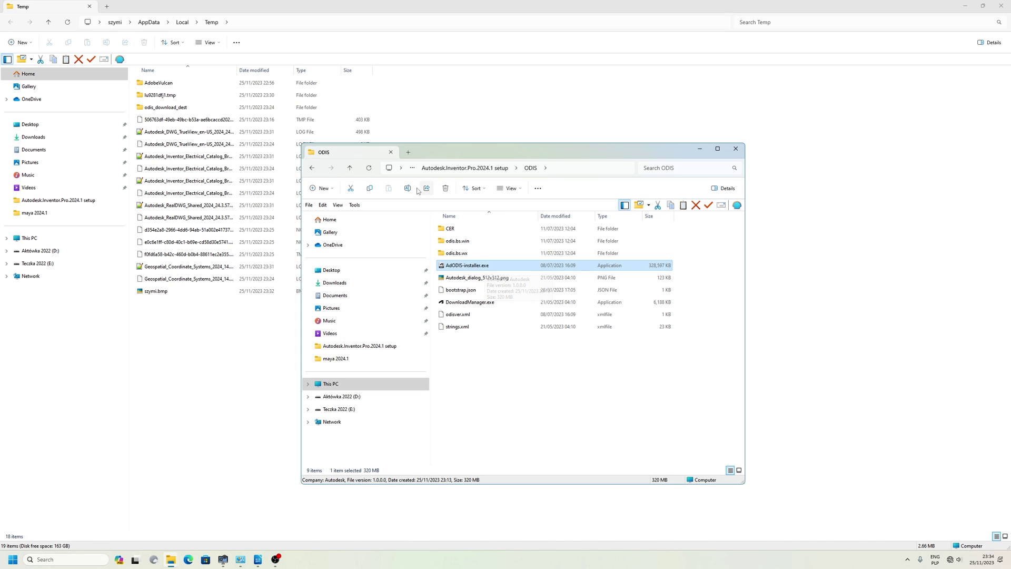
# Navigate from the ODIS folder to the This PC location.
pyautogui.click(400, 168)
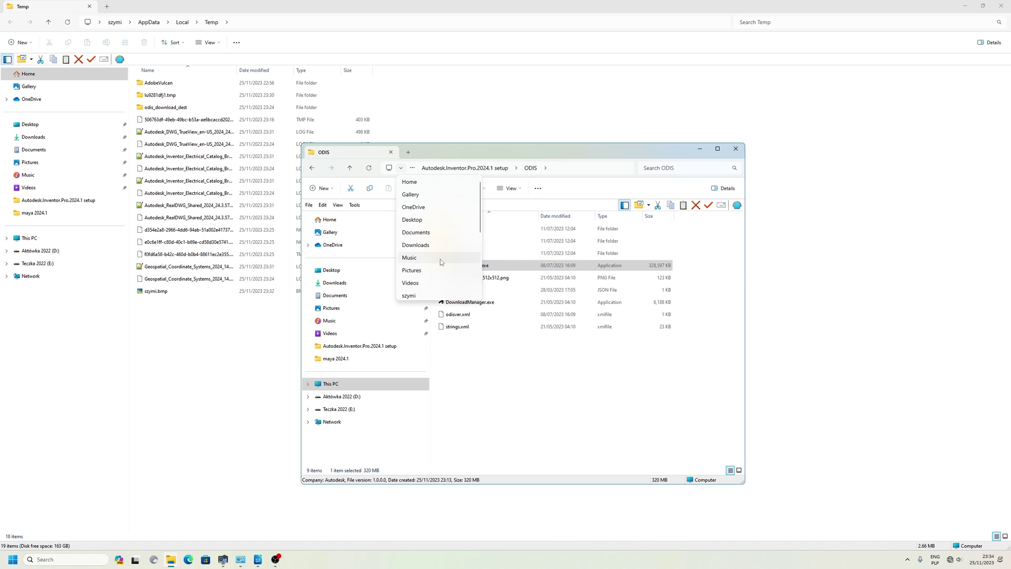
pyautogui.scroll(-3, 441, 258)
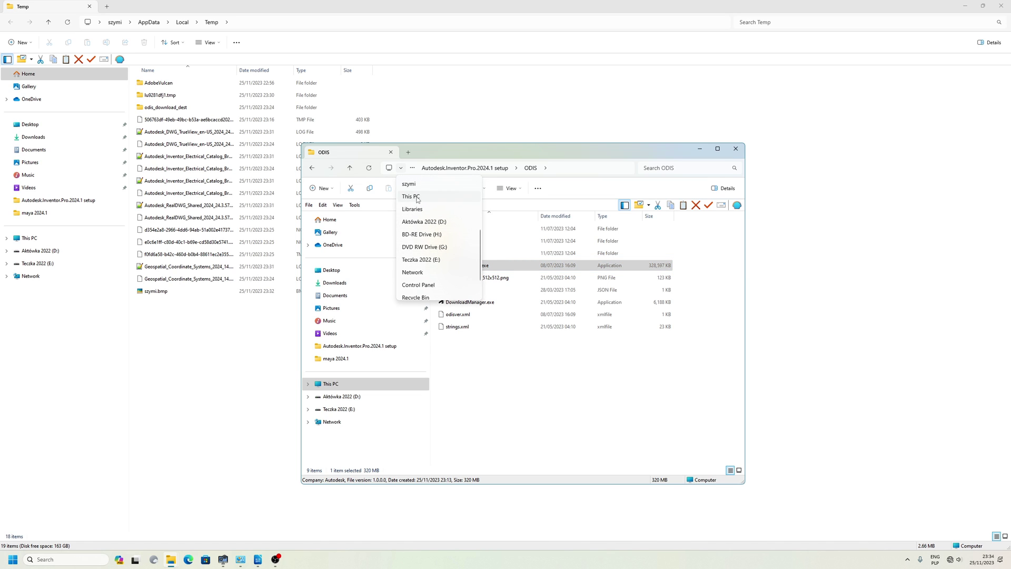
pyautogui.click(416, 197)
# Launch Windows 10 Manager from the Yamicsoft program group.
pyautogui.click(2, 566)
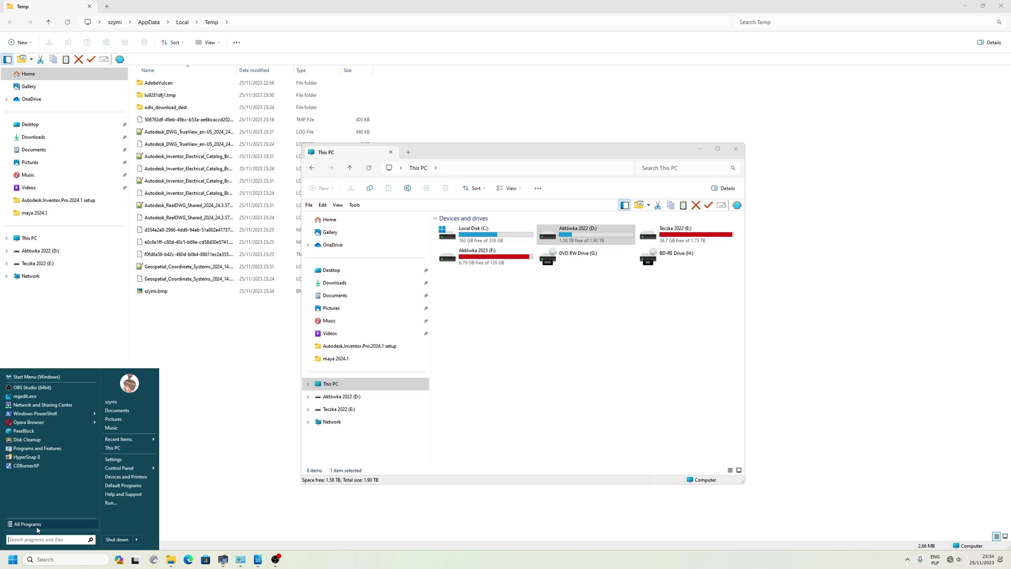
pyautogui.click(31, 524)
pyautogui.scroll(-6, 97, 487)
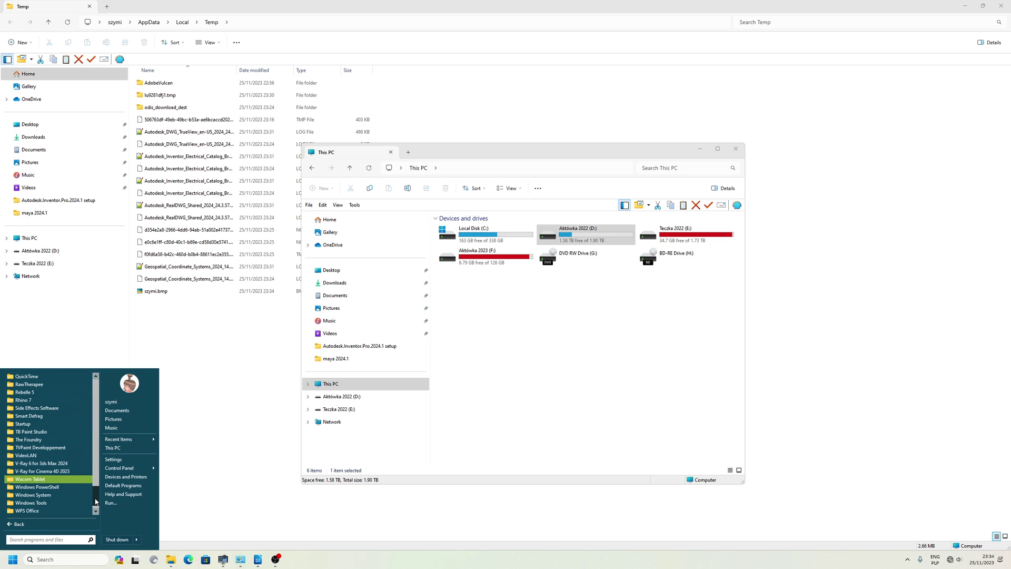
pyautogui.click(38, 510)
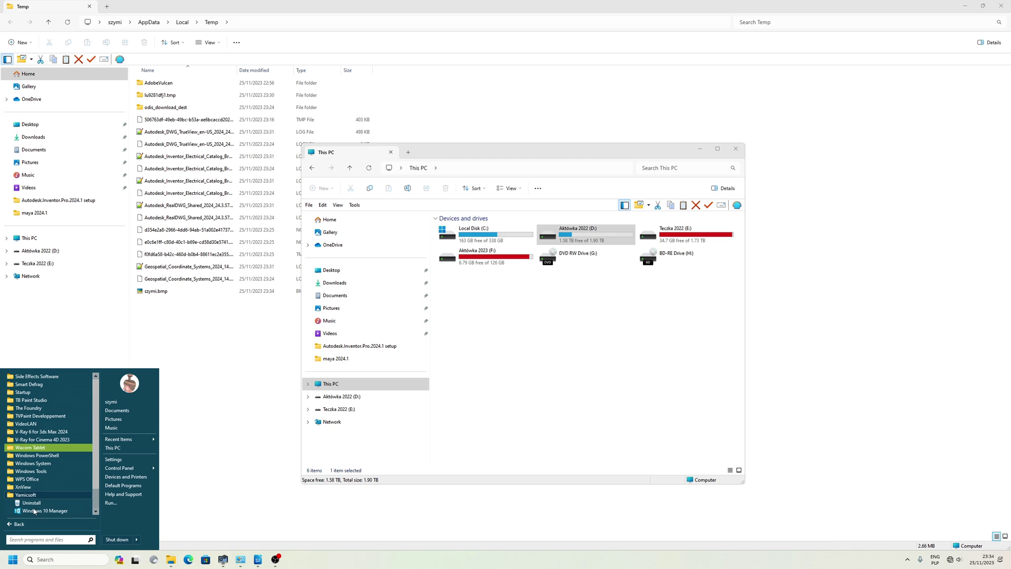
pyautogui.click(44, 511)
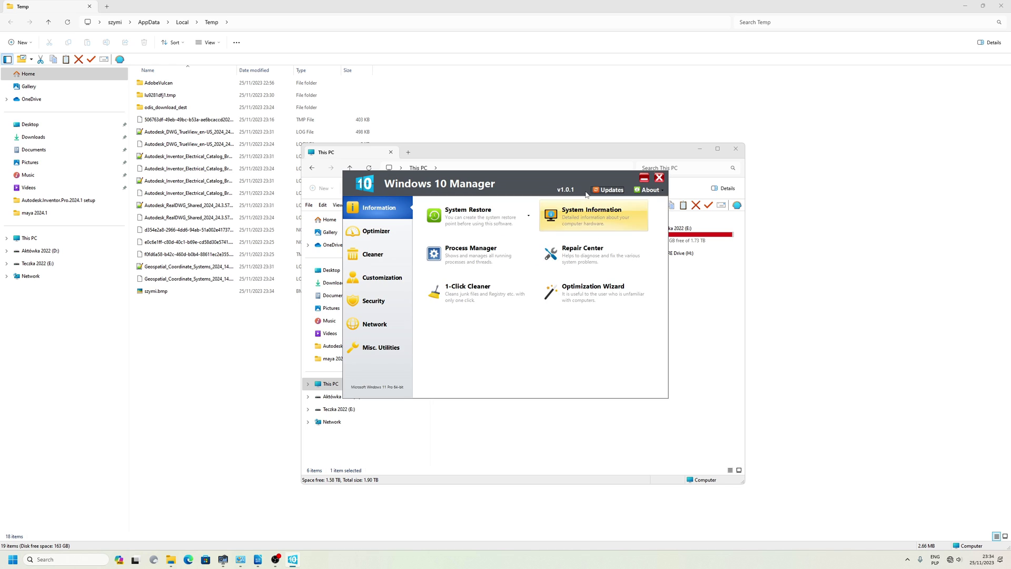
# Review the System, Notification and Desktop options in the customization settings and close them without saving.
pyautogui.moveTo(566, 176); pyautogui.dragTo(542, 179)
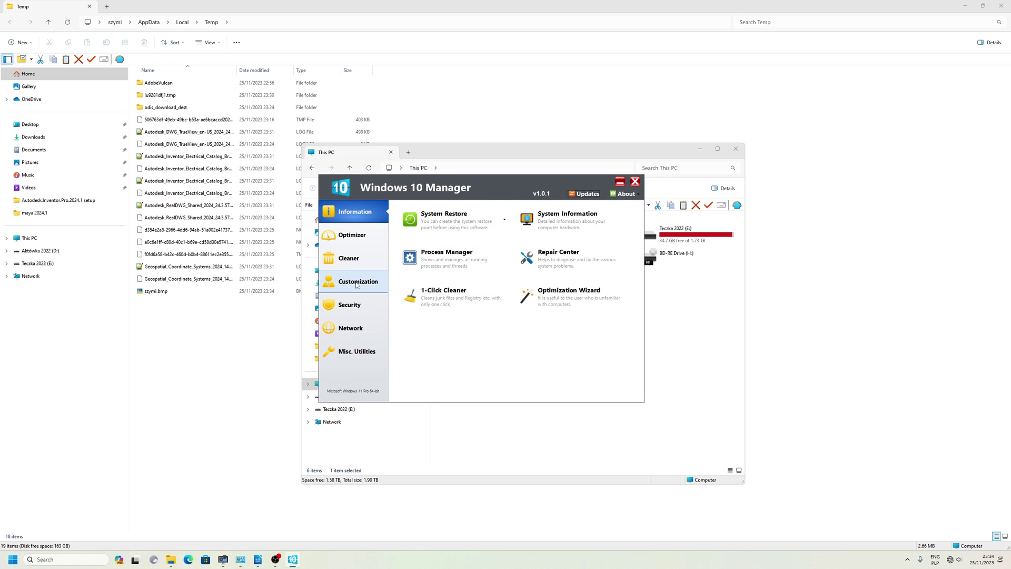
pyautogui.click(358, 287)
pyautogui.click(471, 220)
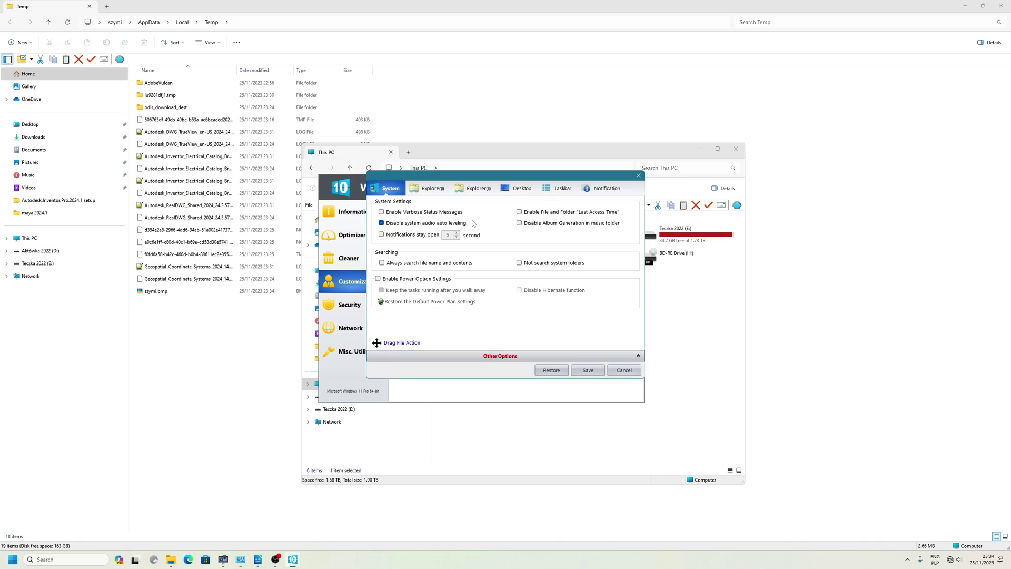
pyautogui.click(609, 190)
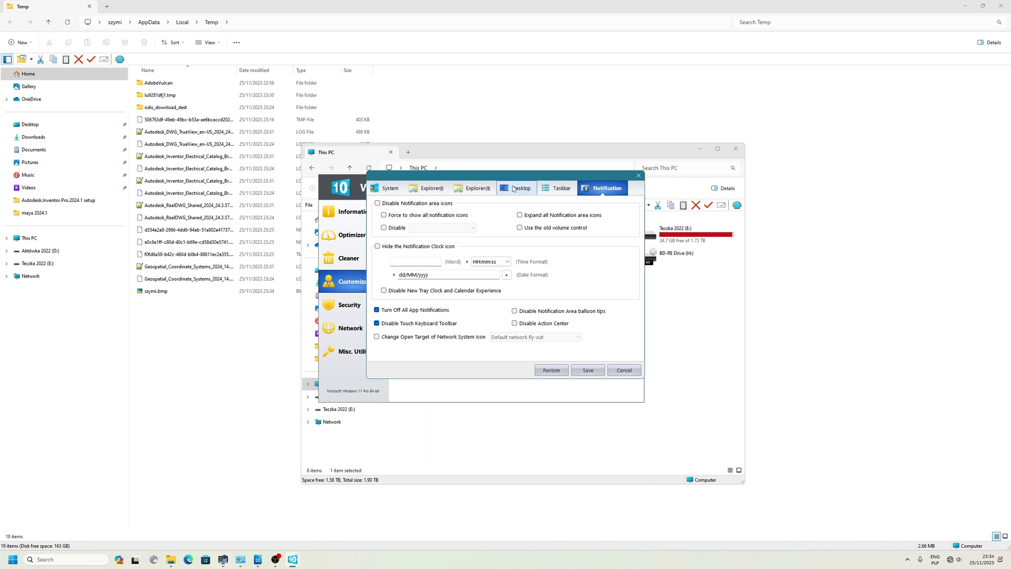
pyautogui.click(535, 193)
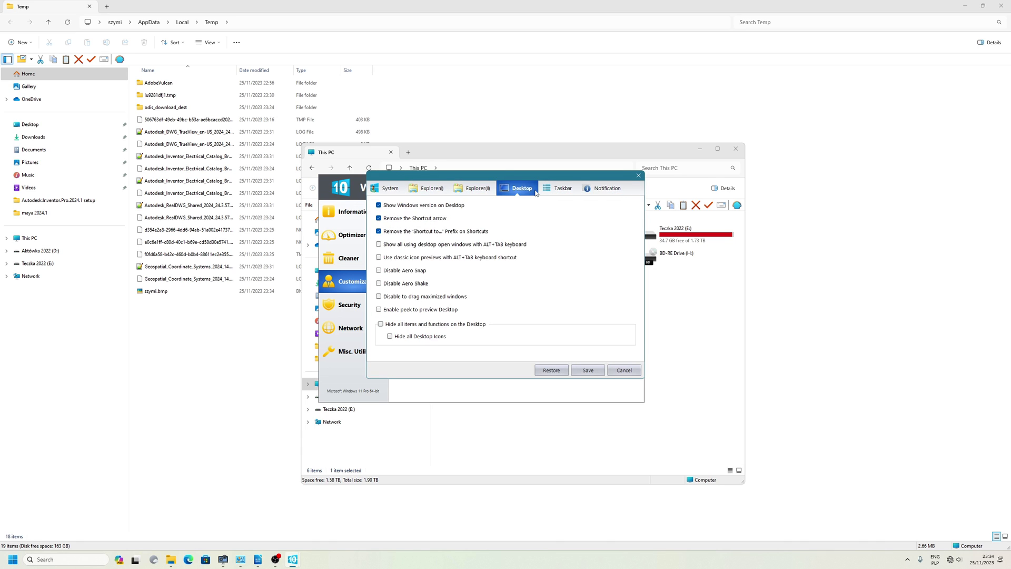
pyautogui.click(638, 176)
# Review the administrator-privilege Take Ownership entries in Context Menu Manager, cancel without saving, and minimize the utility's windows.
pyautogui.click(434, 288)
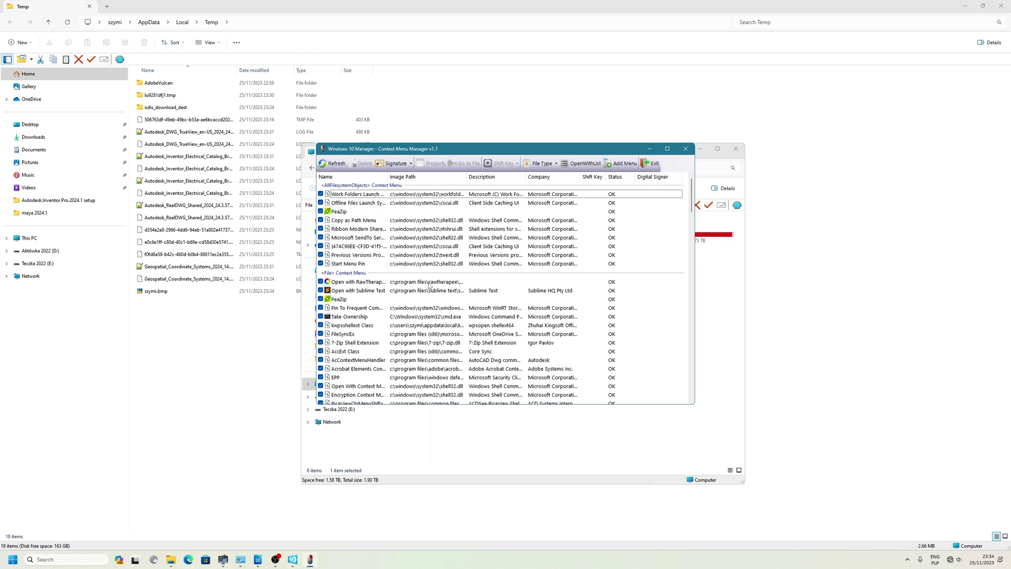
pyautogui.click(621, 166)
pyautogui.click(473, 207)
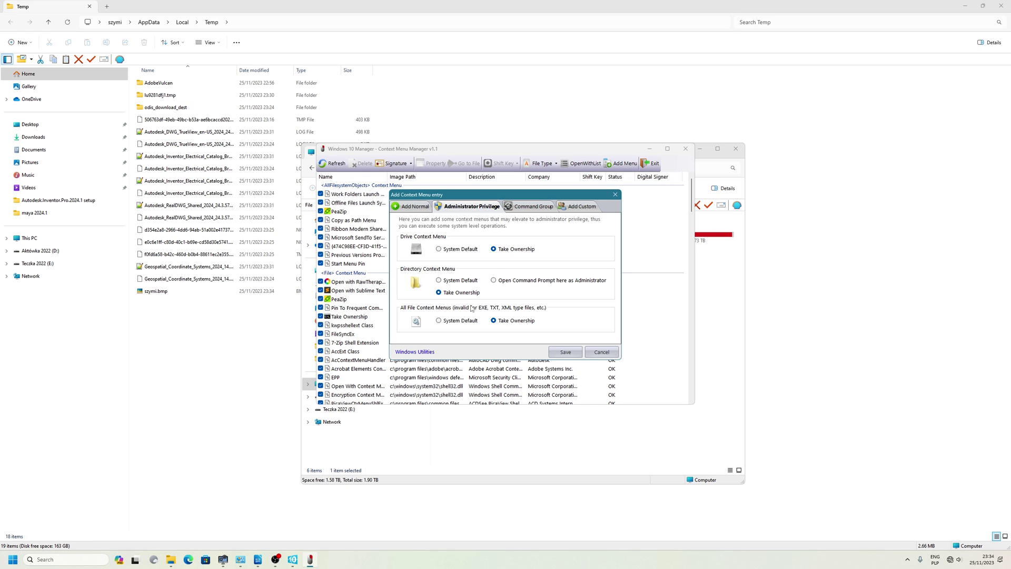
pyautogui.click(505, 325)
pyautogui.click(600, 351)
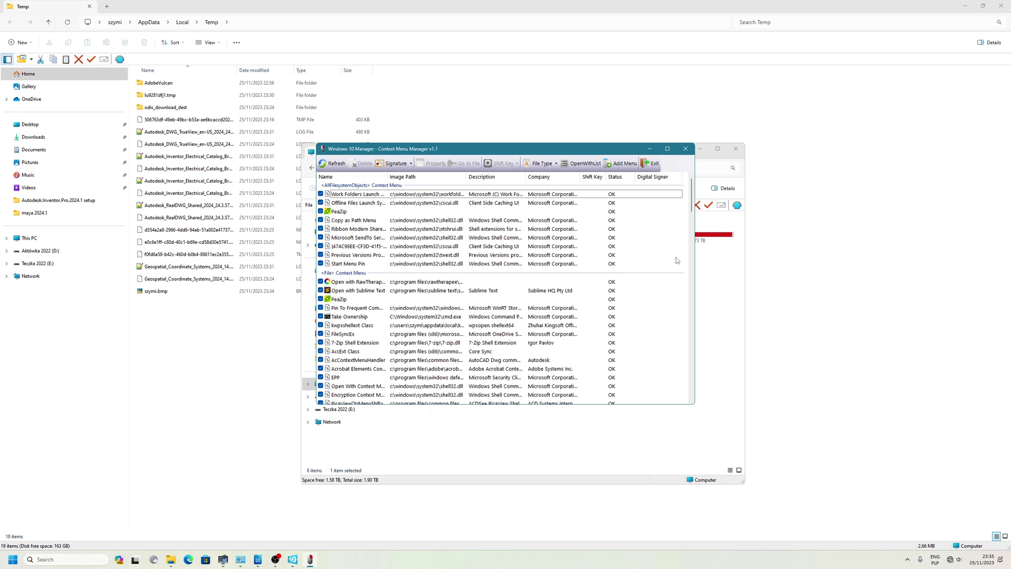
pyautogui.click(649, 149)
pyautogui.click(619, 183)
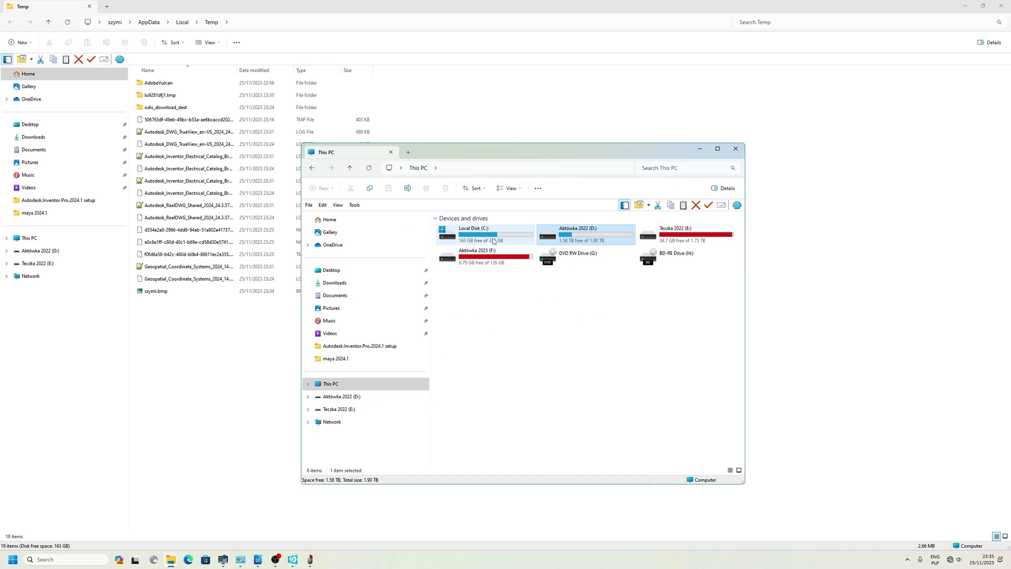
# Open the Autodesk folder under Program Files on Local Disk (C:).
pyautogui.doubleClick(491, 235)
pyautogui.doubleClick(472, 362)
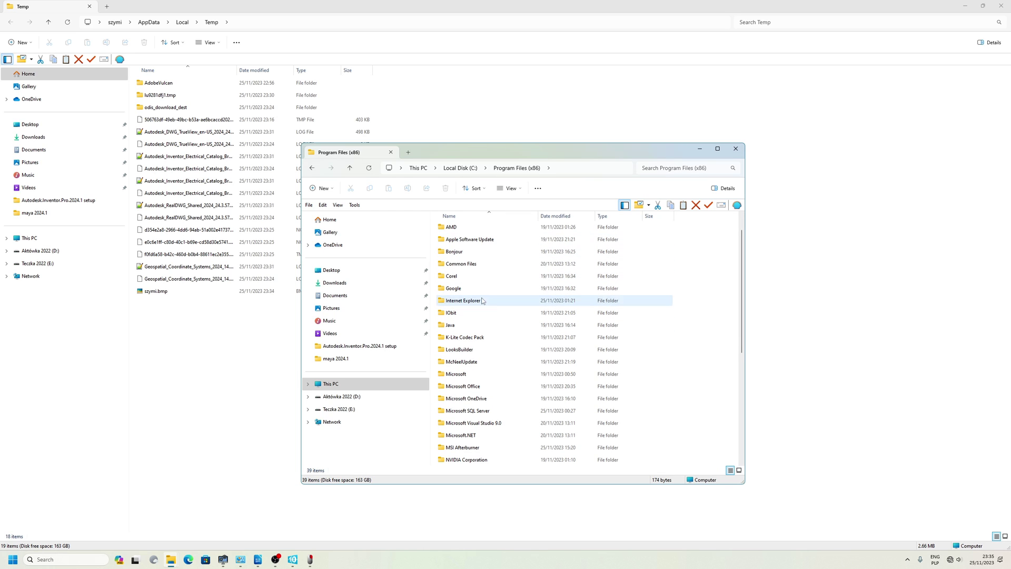
pyautogui.click(447, 169)
pyautogui.doubleClick(464, 351)
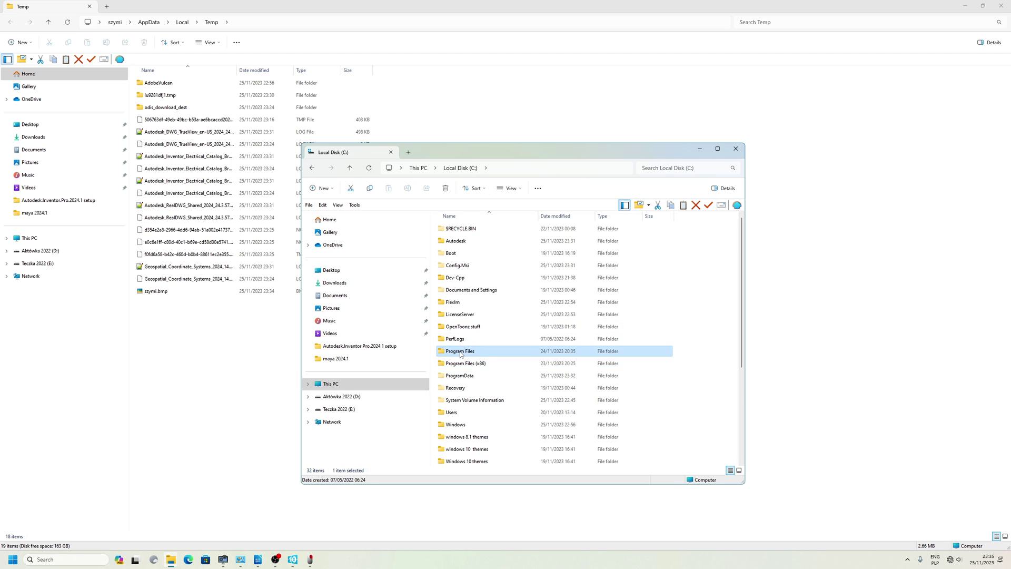
pyautogui.click(461, 293)
pyautogui.doubleClick(461, 292)
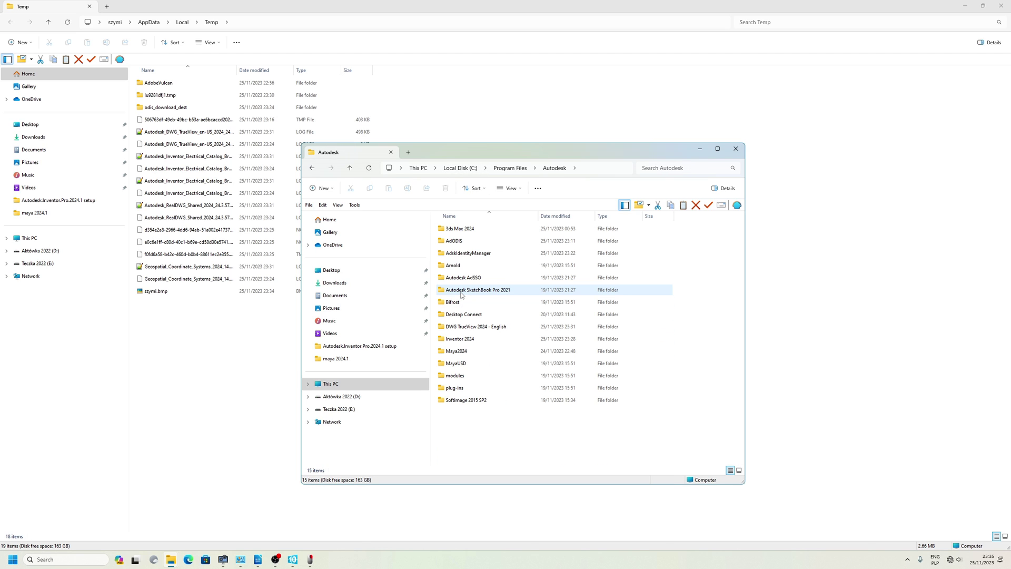
# Open the AdODIS folder's V1 subfolder and the Setup folder inside it.
pyautogui.doubleClick(455, 242)
pyautogui.doubleClick(448, 230)
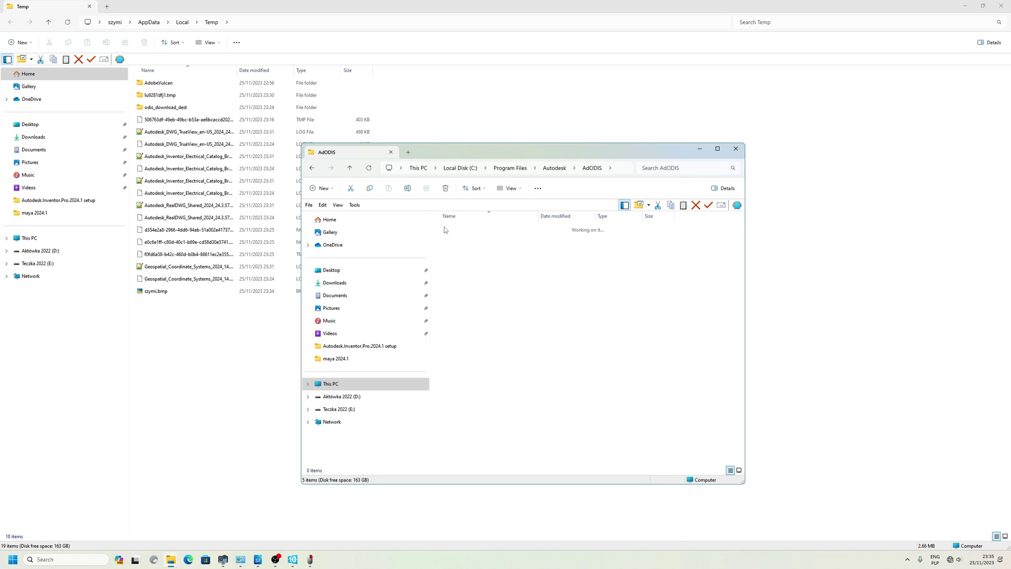
pyautogui.doubleClick(456, 241)
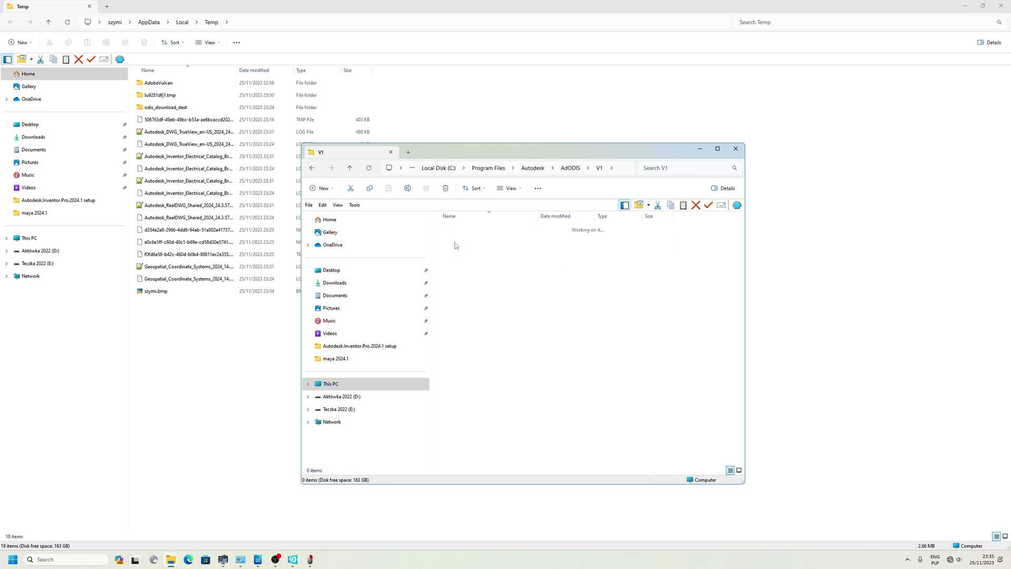
pyautogui.click(312, 168)
pyautogui.doubleClick(450, 228)
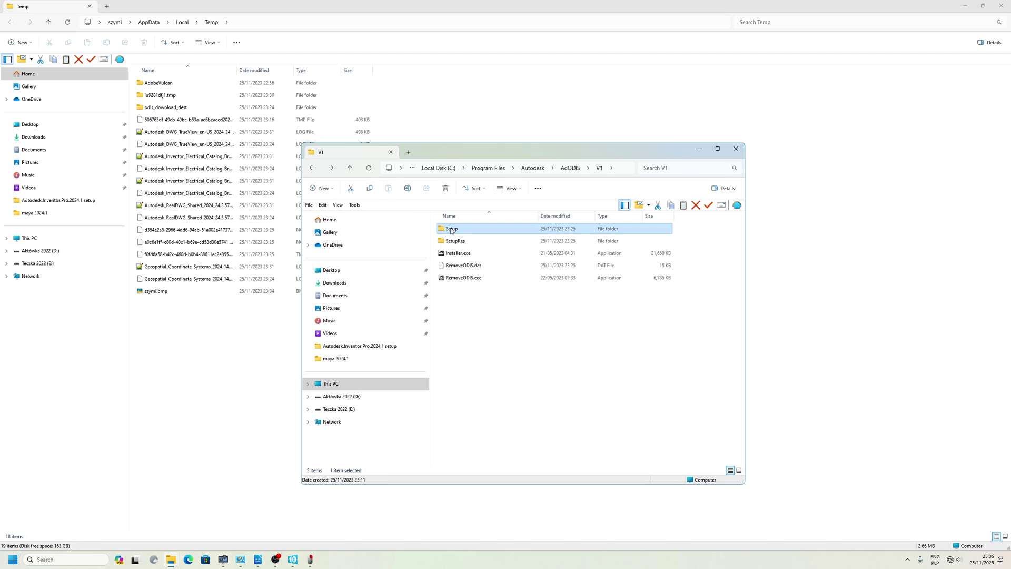
# Look through the executables in the Setup folder, selecting AdskAccessCore.exe and AdskAccessDialogUtility.exe one after the other.
pyautogui.scroll(-3, 498, 370)
pyautogui.scroll(-2, 499, 370)
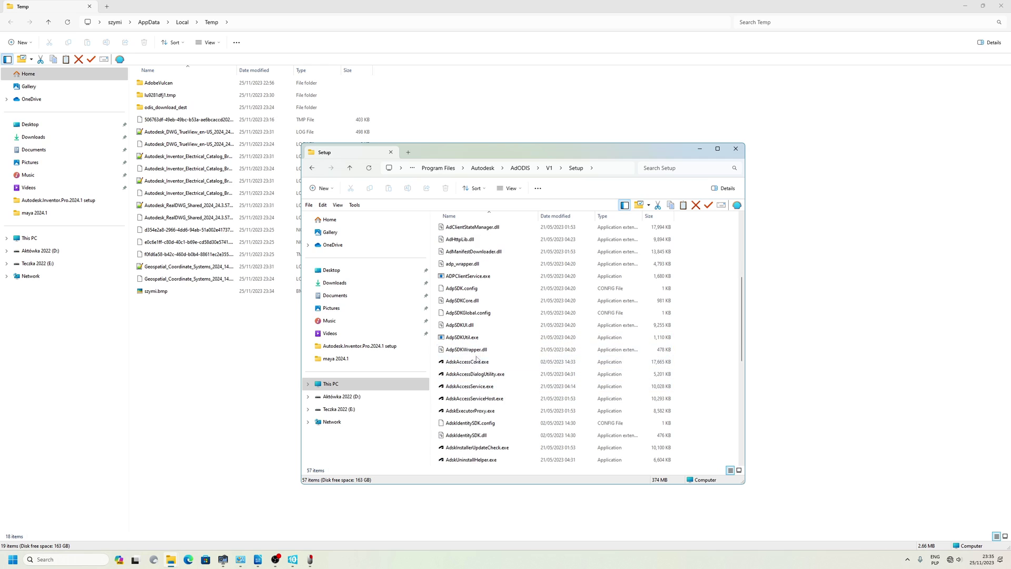
pyautogui.click(489, 362)
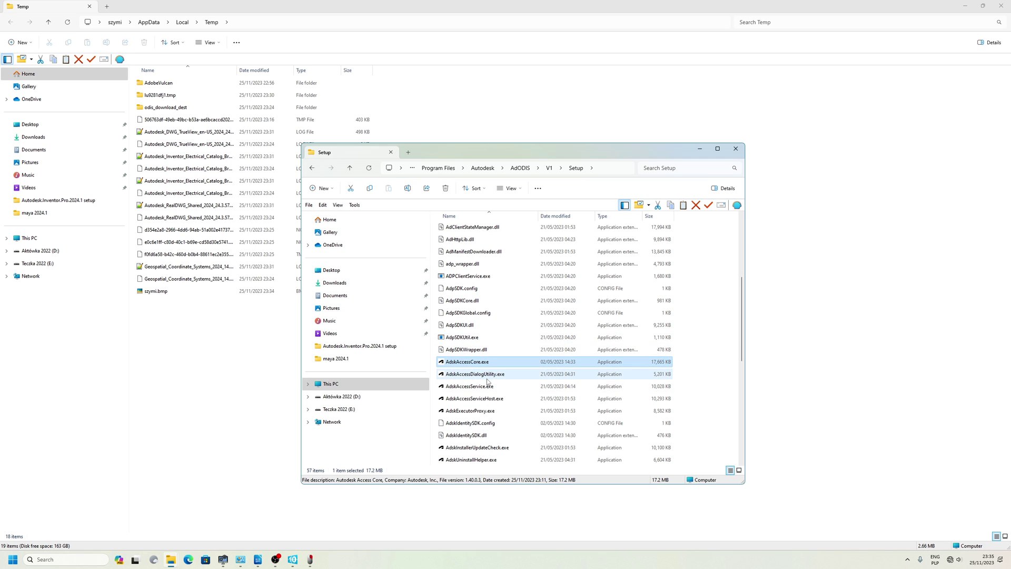
pyautogui.scroll(-2, 487, 381)
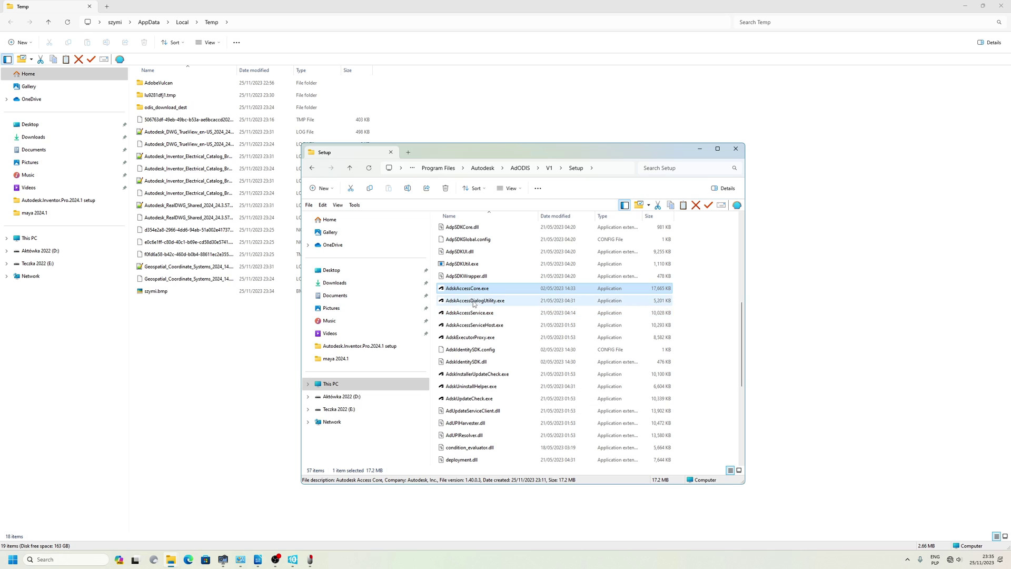
pyautogui.click(474, 301)
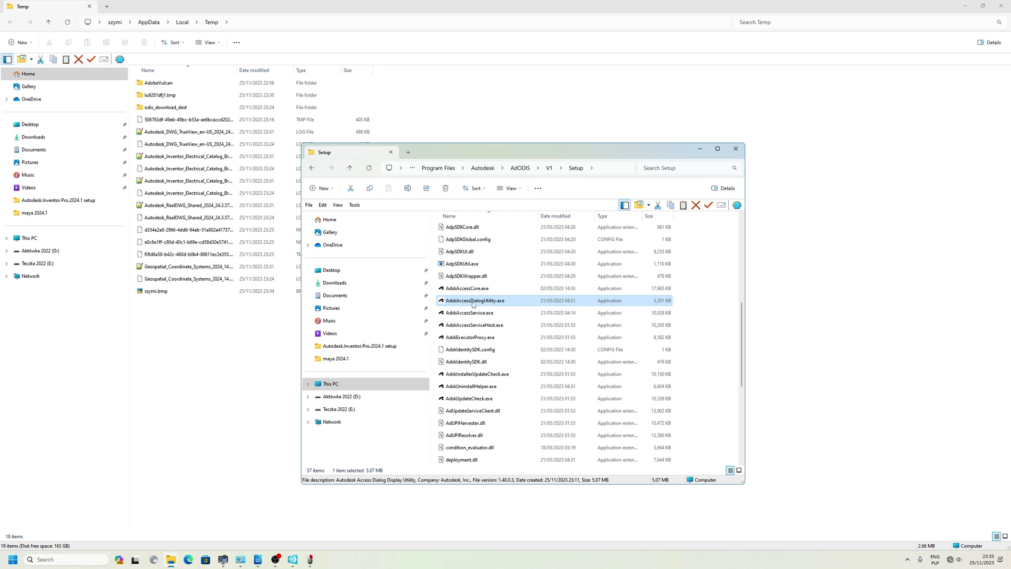
pyautogui.scroll(-1, 474, 305)
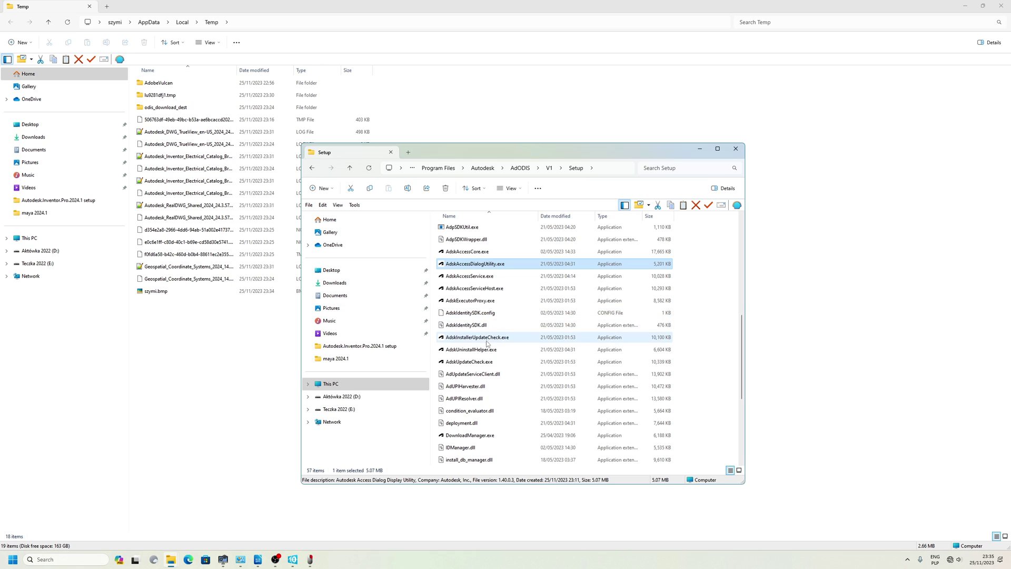
# Run AdskInstallerUpdateCheck.exe and LogAnalyzer.exe from the Setup folder, closing the window each one opens.
pyautogui.doubleClick(487, 338)
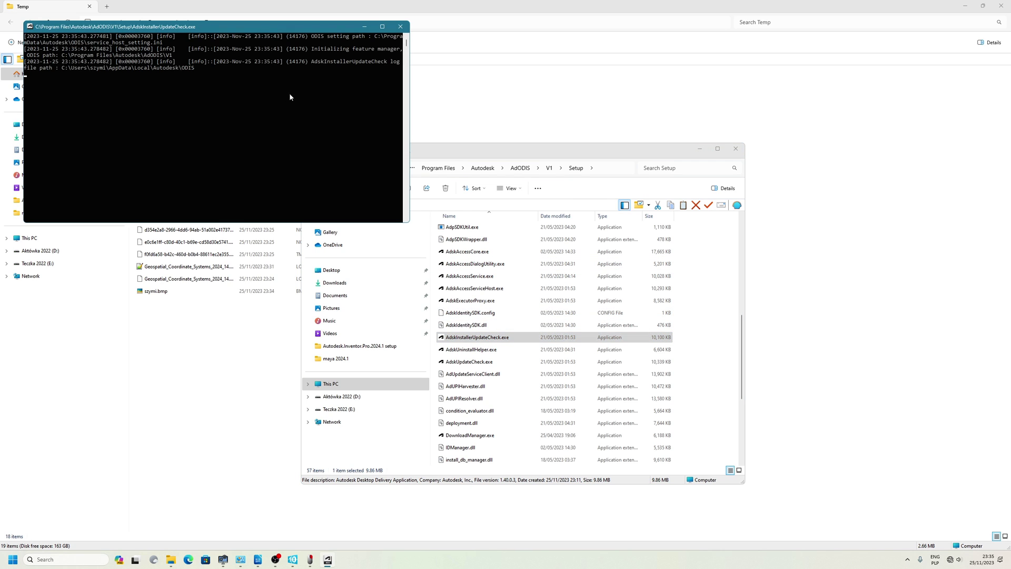
pyautogui.click(399, 27)
pyautogui.click(489, 352)
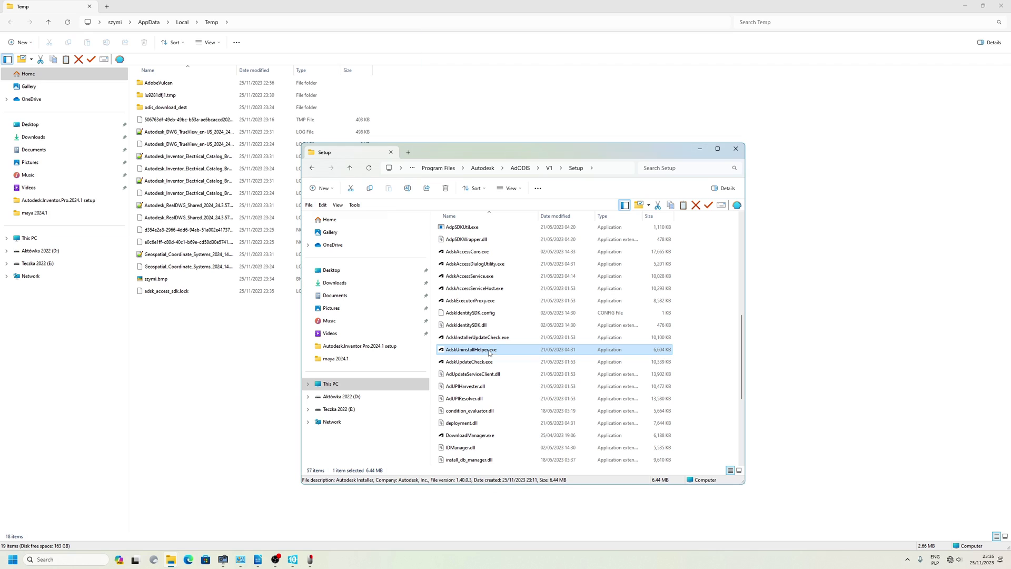
pyautogui.scroll(-5, 503, 395)
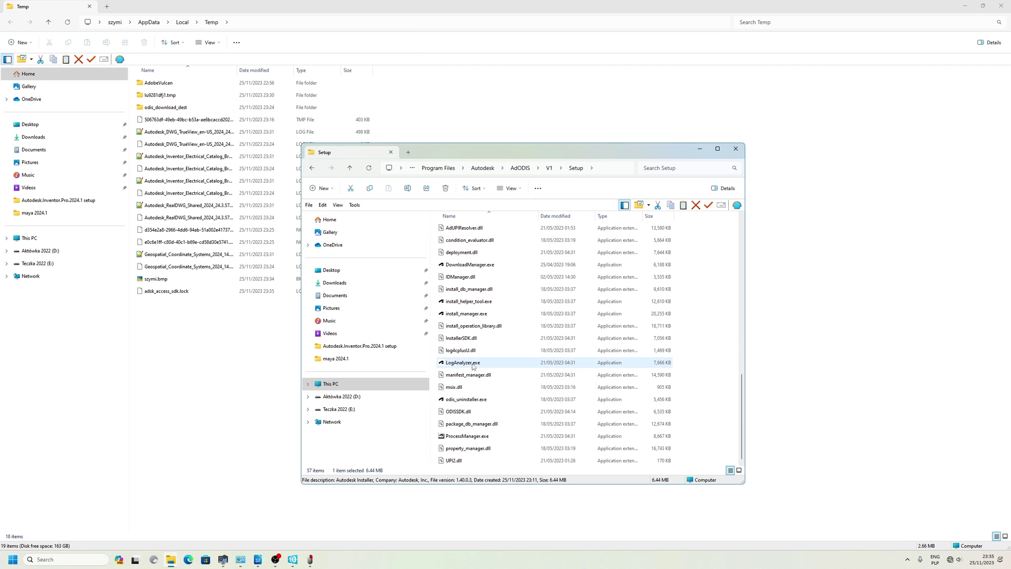
pyautogui.doubleClick(473, 366)
pyautogui.click(421, 47)
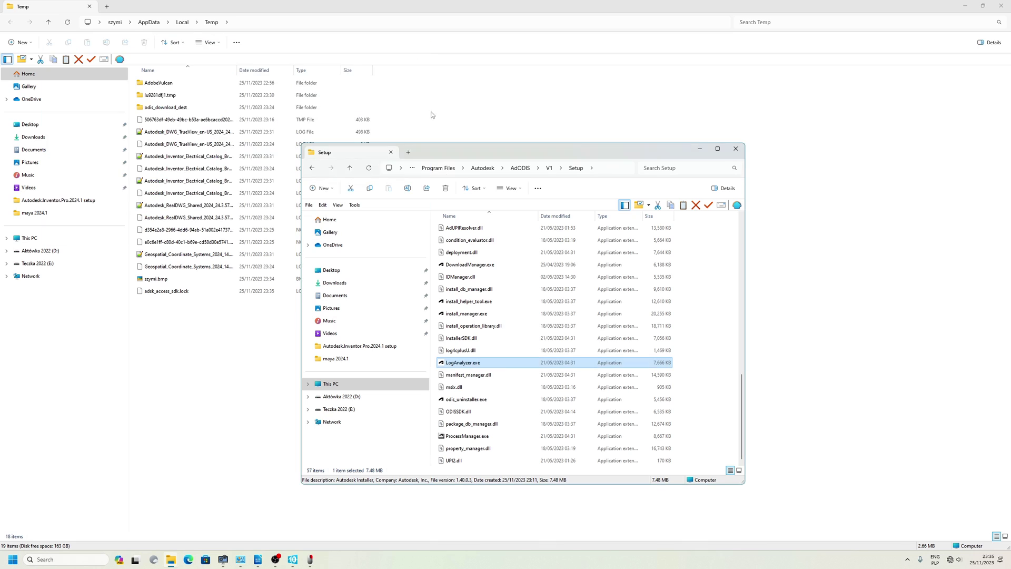
# Open the PDF about Error 2 when starting Autodesk Access Service Host from the Autodesk Inventor Professional 2024.1.1 folder.
pyautogui.moveTo(167, 562)
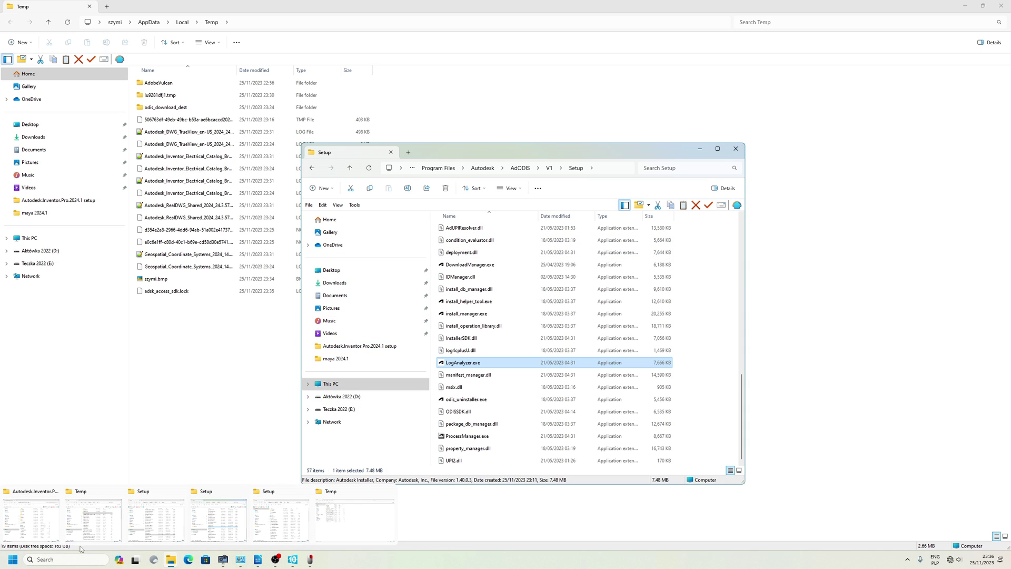
pyautogui.click(46, 521)
pyautogui.click(534, 174)
pyautogui.click(716, 287)
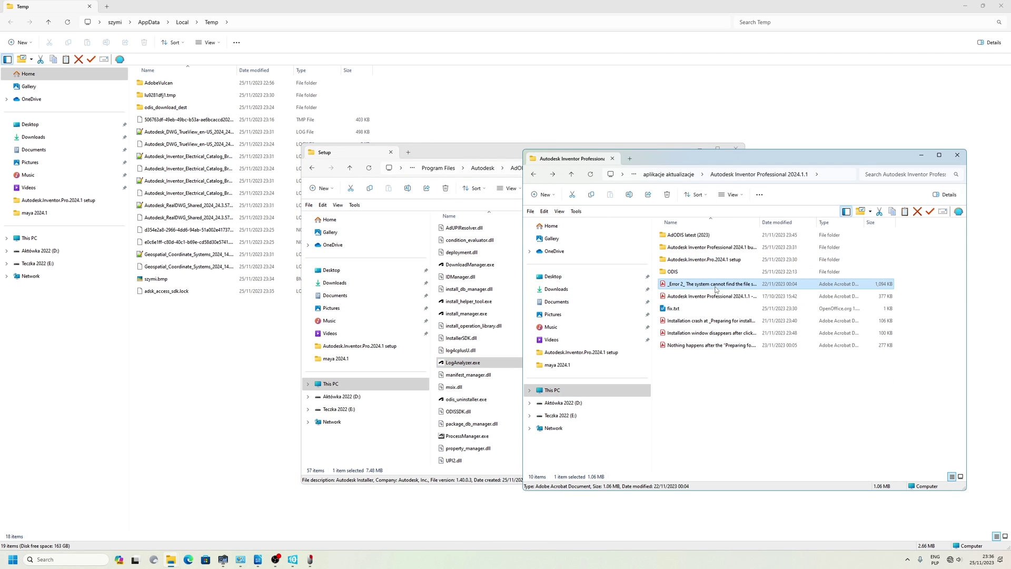
pyautogui.doubleClick(716, 287)
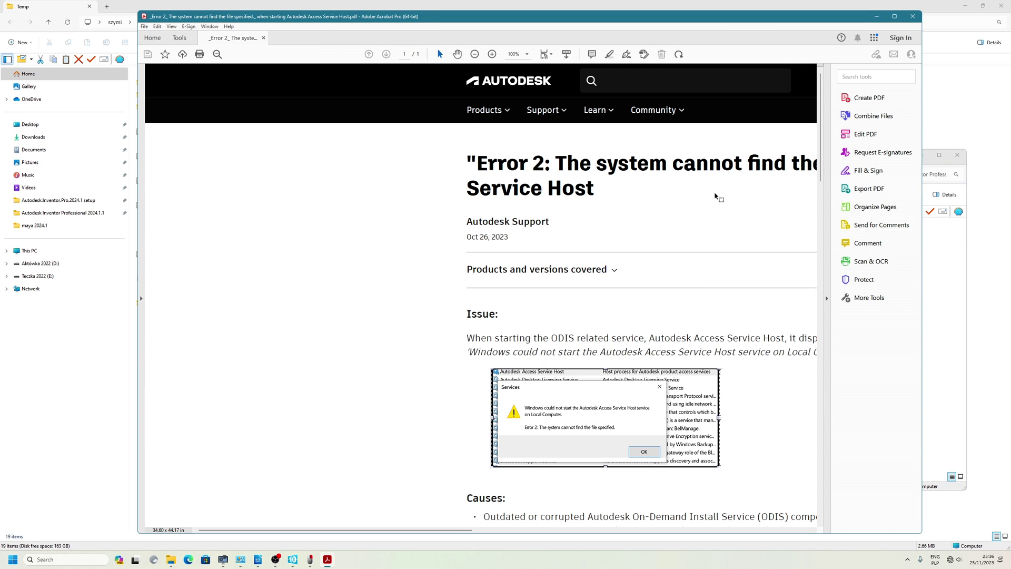
# Read the PDF's causes, the ODIS reinstall steps and the section on deleting blocked debugger values from the registry.
pyautogui.click(894, 17)
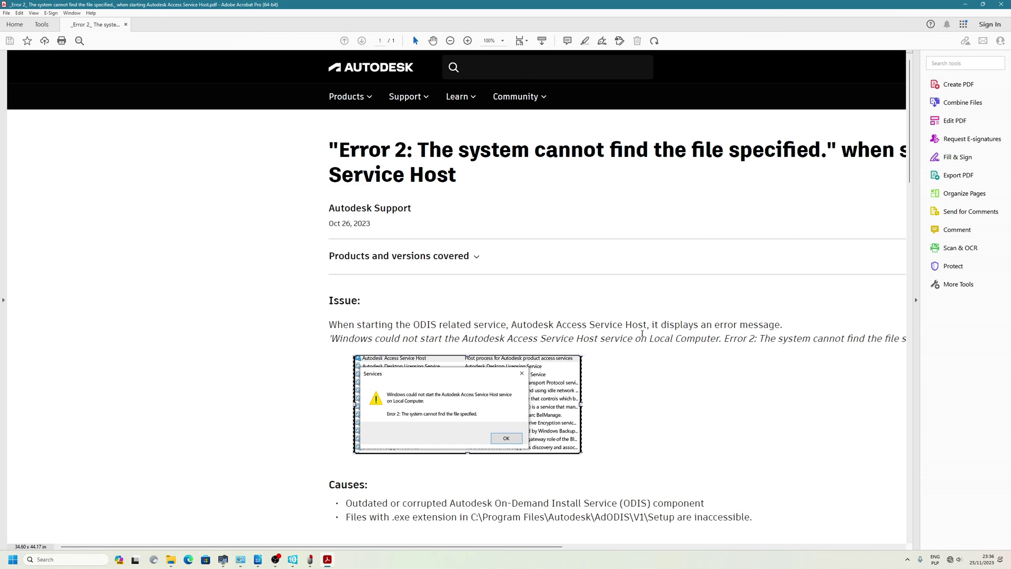
pyautogui.scroll(-6, 528, 323)
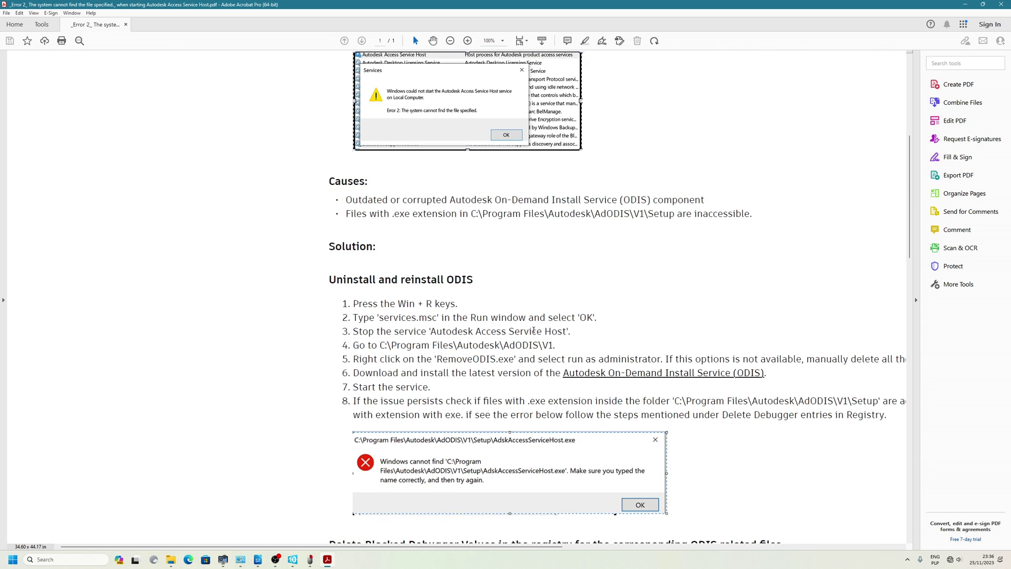
pyautogui.scroll(-3, 427, 401)
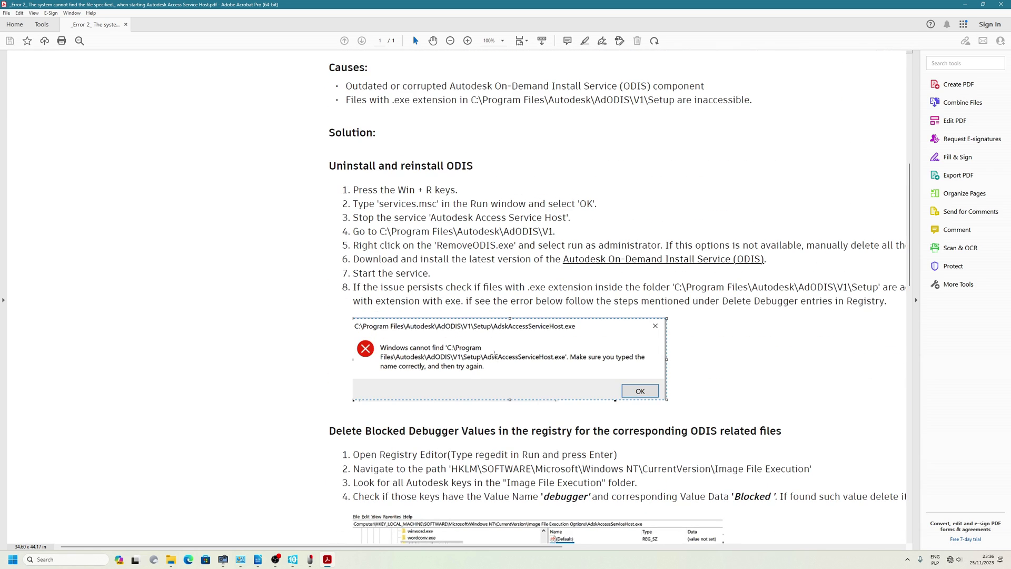
pyautogui.click(450, 41)
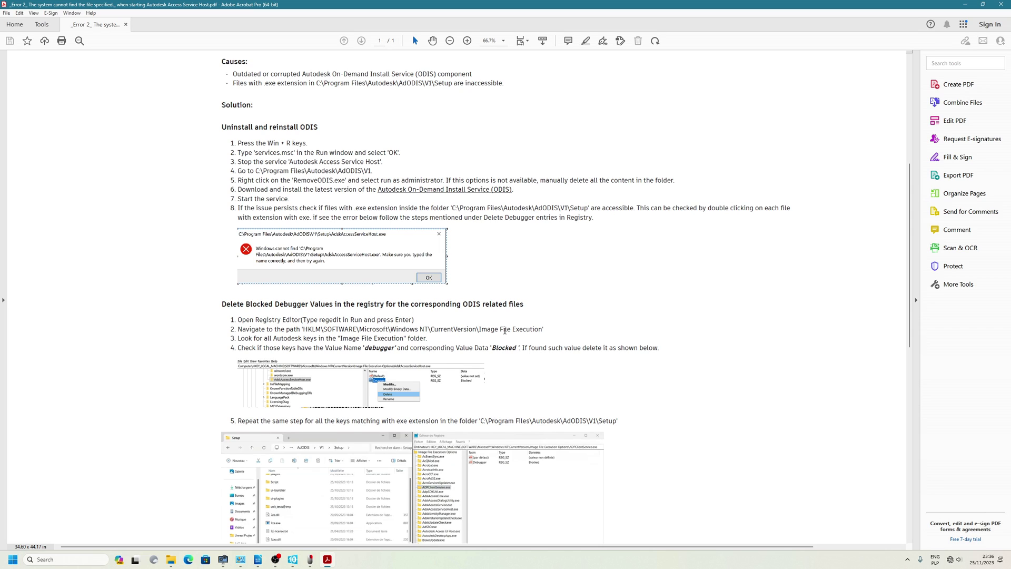
pyautogui.scroll(-2, 505, 331)
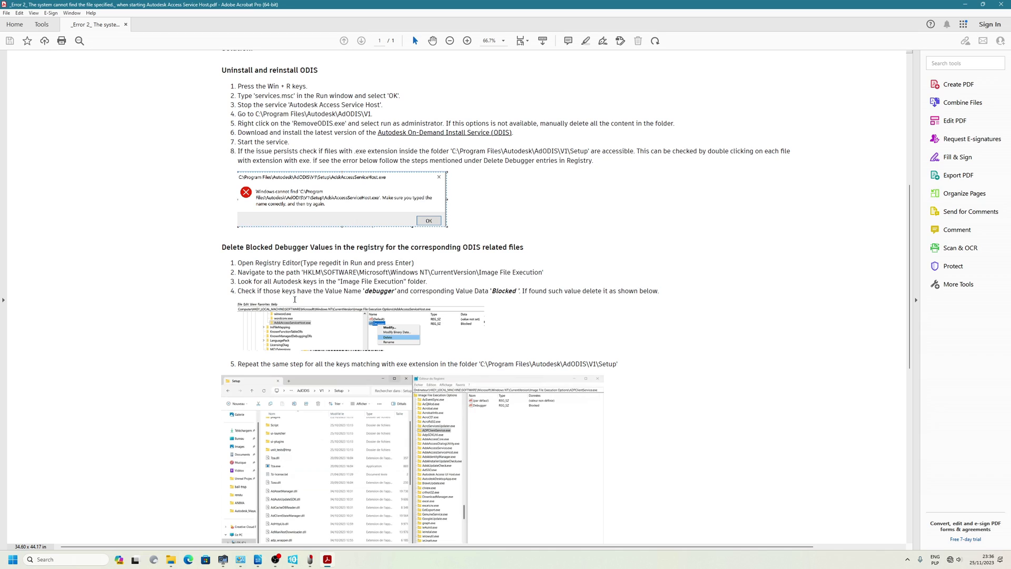
pyautogui.moveTo(240, 290); pyautogui.dragTo(517, 291)
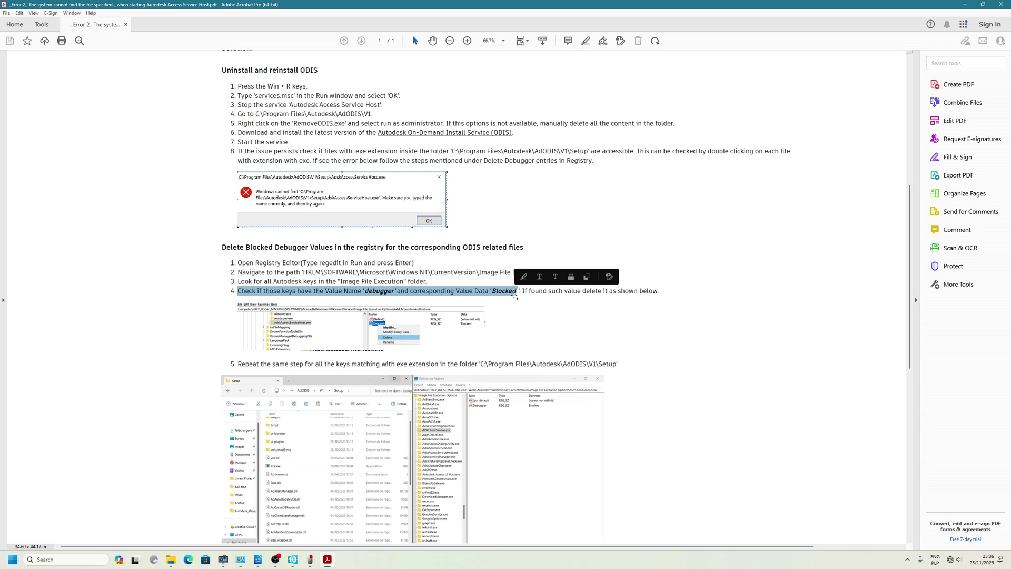
pyautogui.click(517, 293)
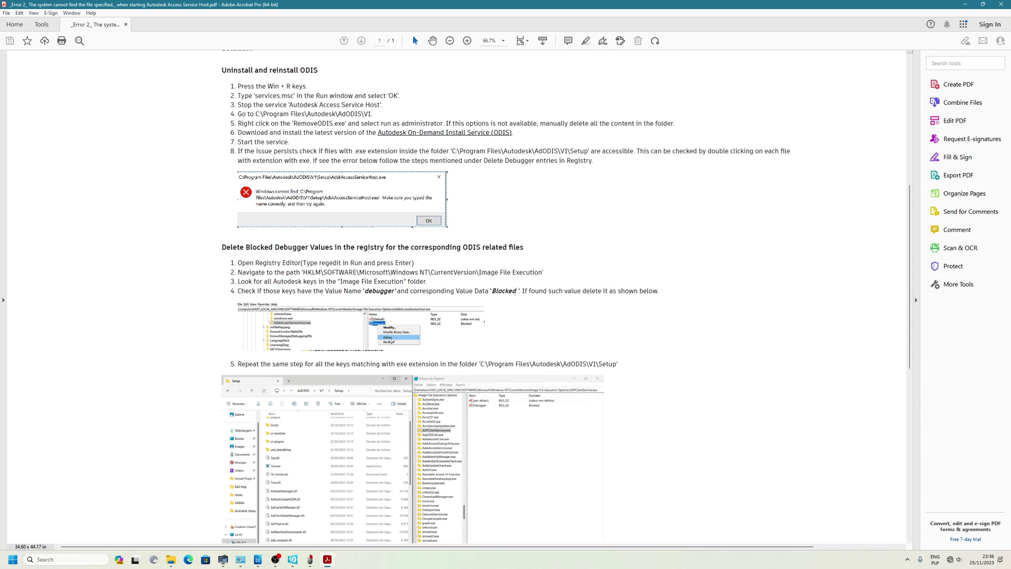
pyautogui.click(467, 41)
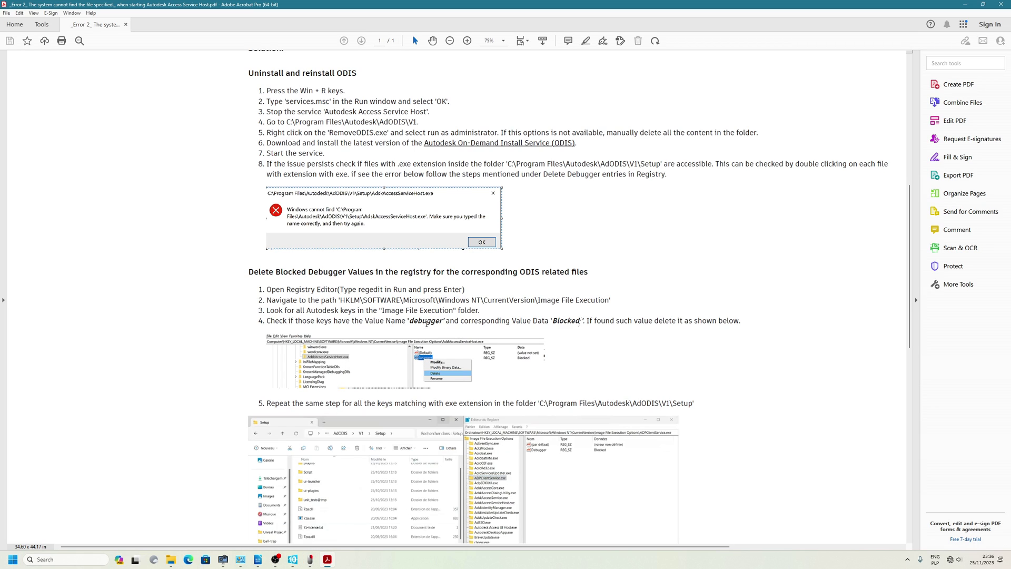
# Look through the installed programs and expand the Autodesk Inventor 2024 group.
pyautogui.press('super')
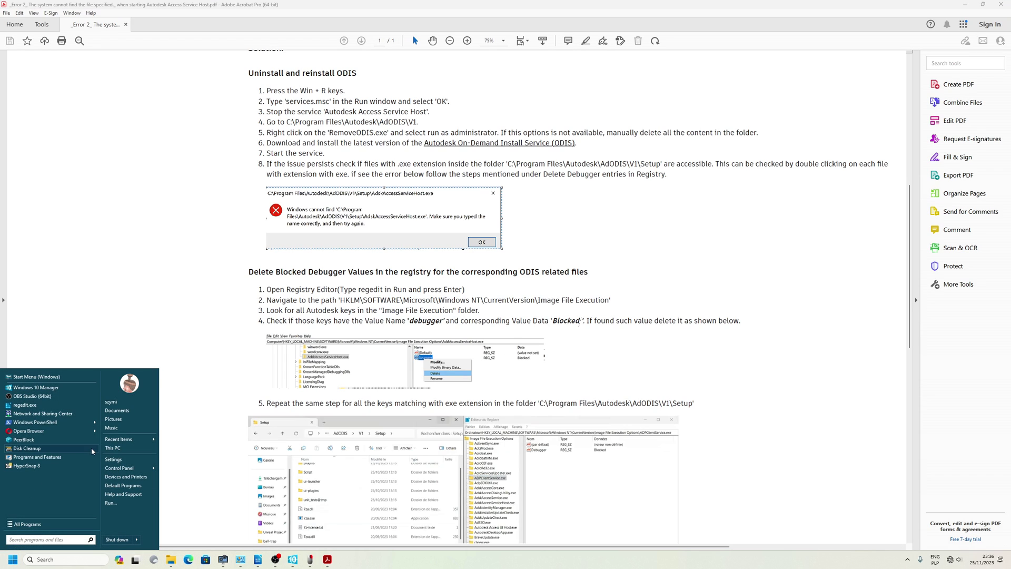
pyautogui.click(42, 525)
pyautogui.scroll(-3, 60, 485)
pyautogui.scroll(3, 60, 485)
pyautogui.click(52, 431)
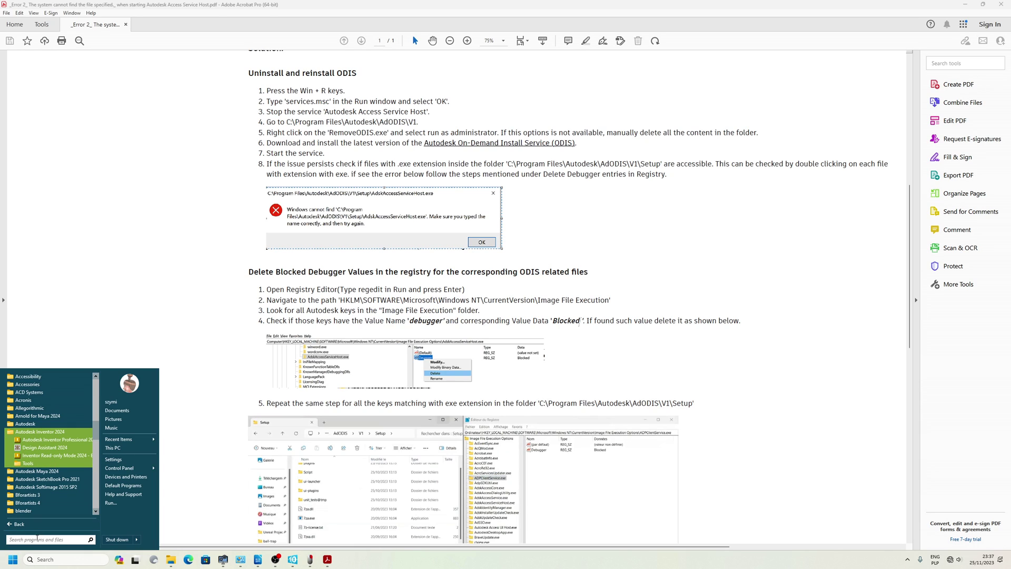
# Search for regedit and open the Registry Editor.
pyautogui.write('re')
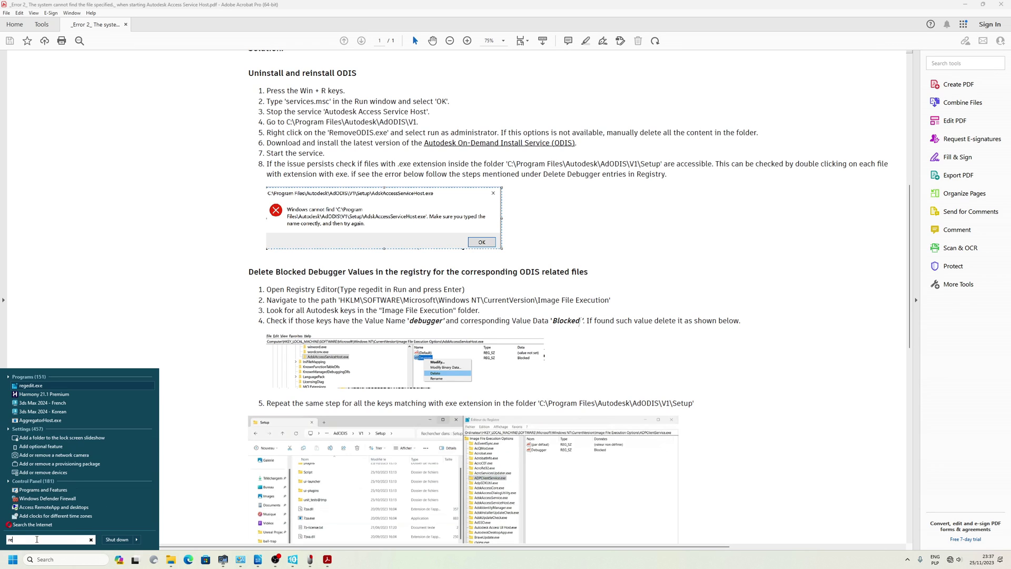
pyautogui.write('gedit')
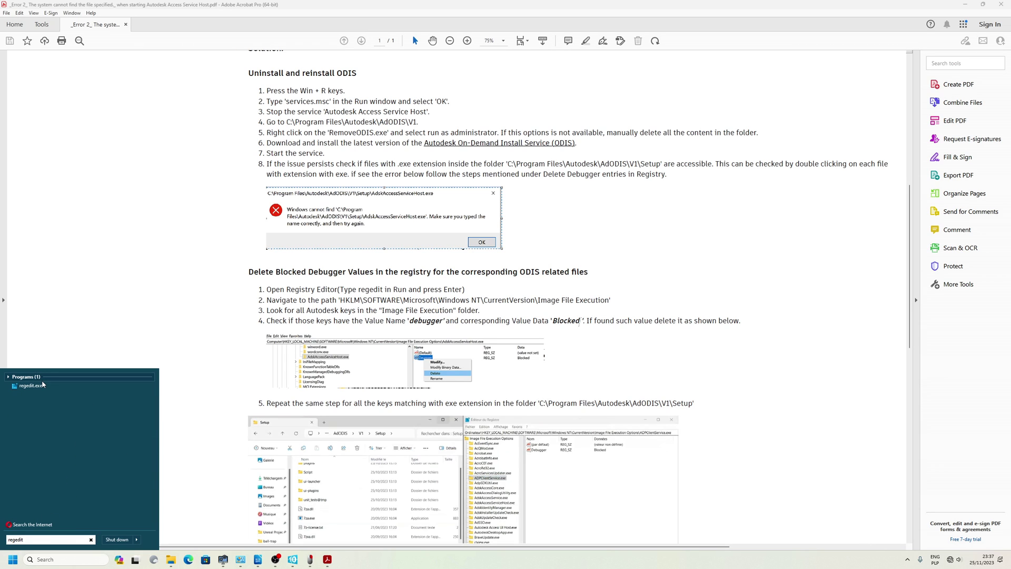
pyautogui.click(41, 387)
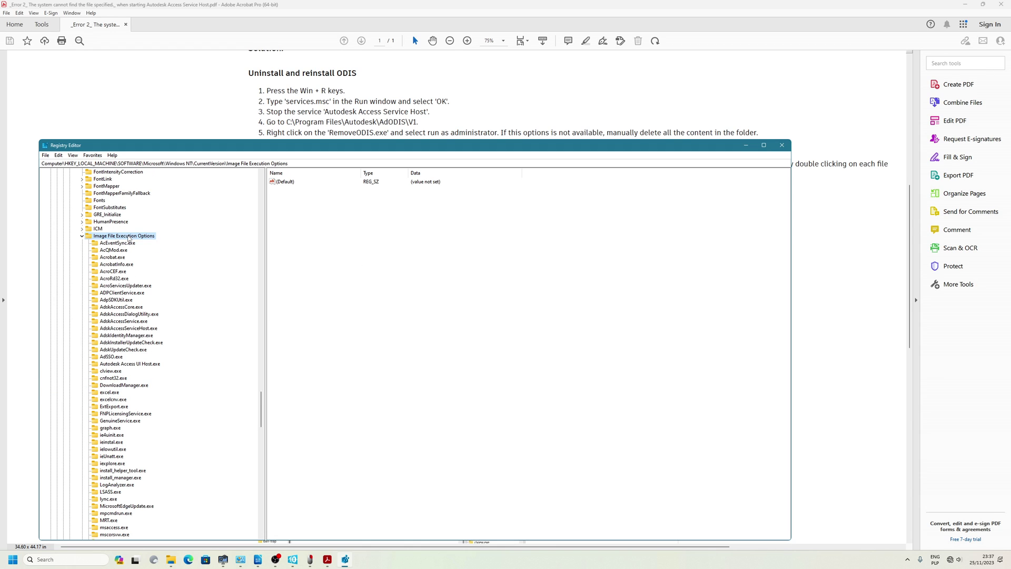
# Collapse the registry tree to its root hives and expand only the first level of HKEY_LOCAL_MACHINE.
pyautogui.click(82, 236)
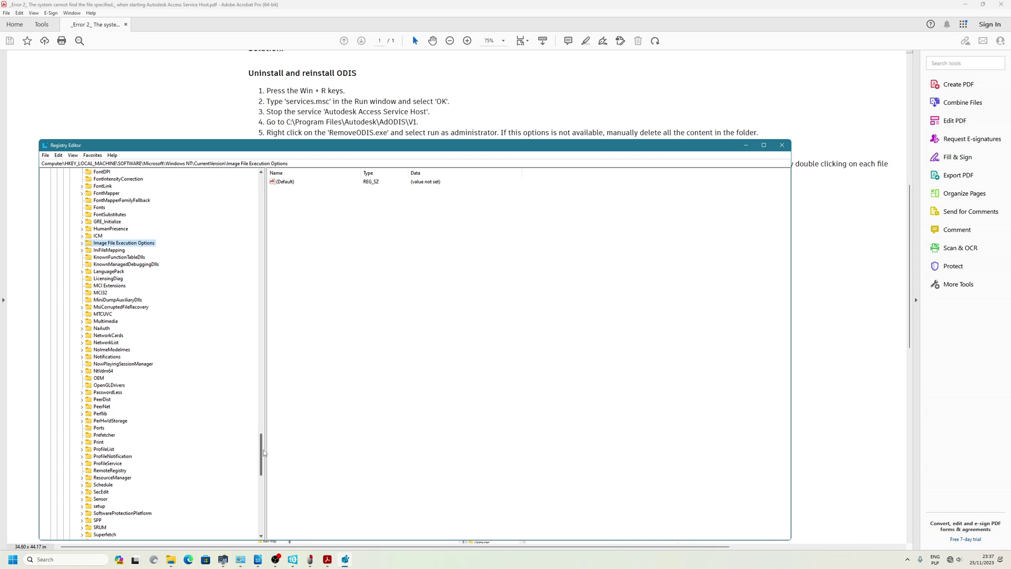
pyautogui.moveTo(261, 453); pyautogui.dragTo(260, 196)
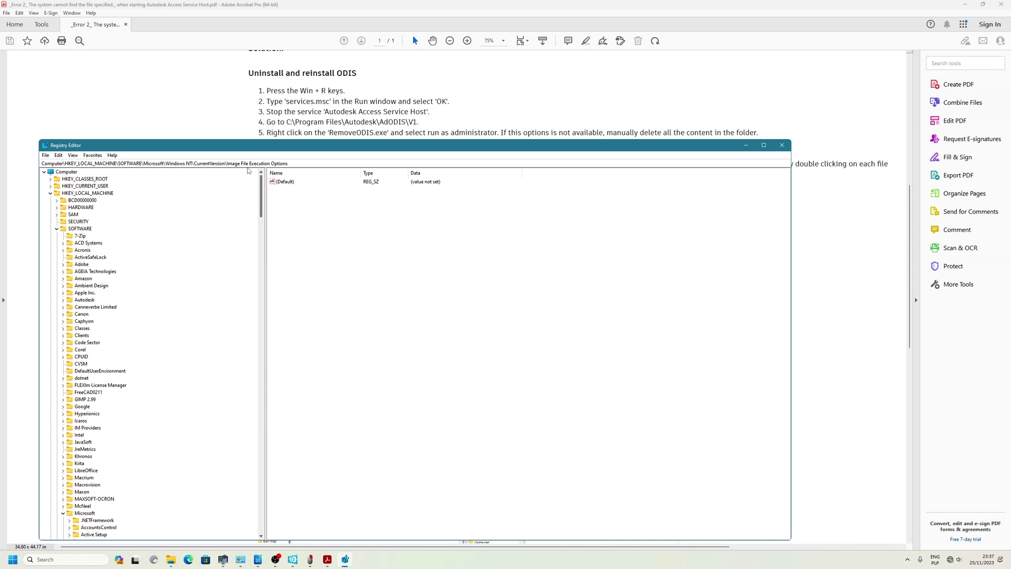
pyautogui.click(56, 229)
pyautogui.click(51, 193)
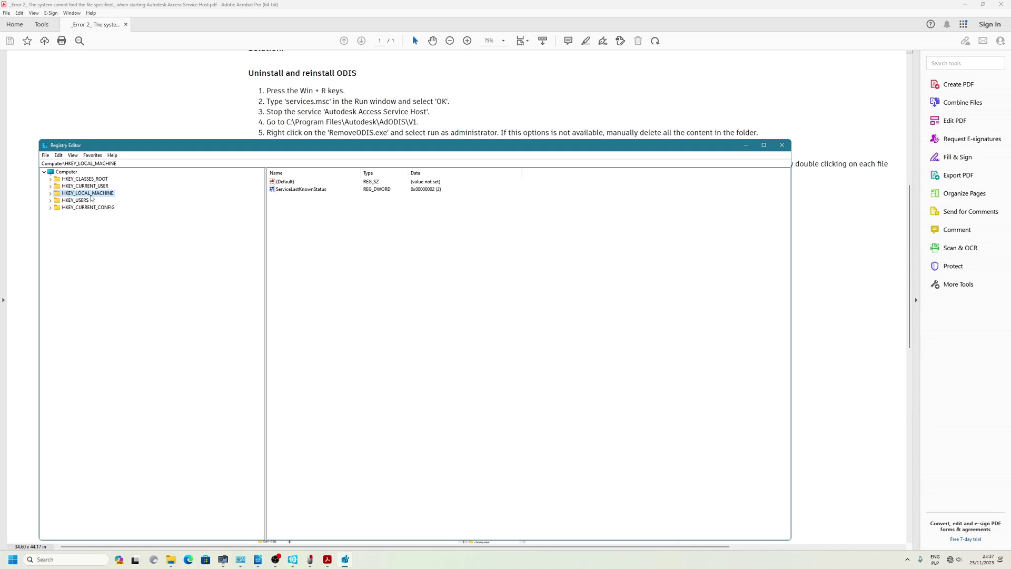
pyautogui.click(51, 195)
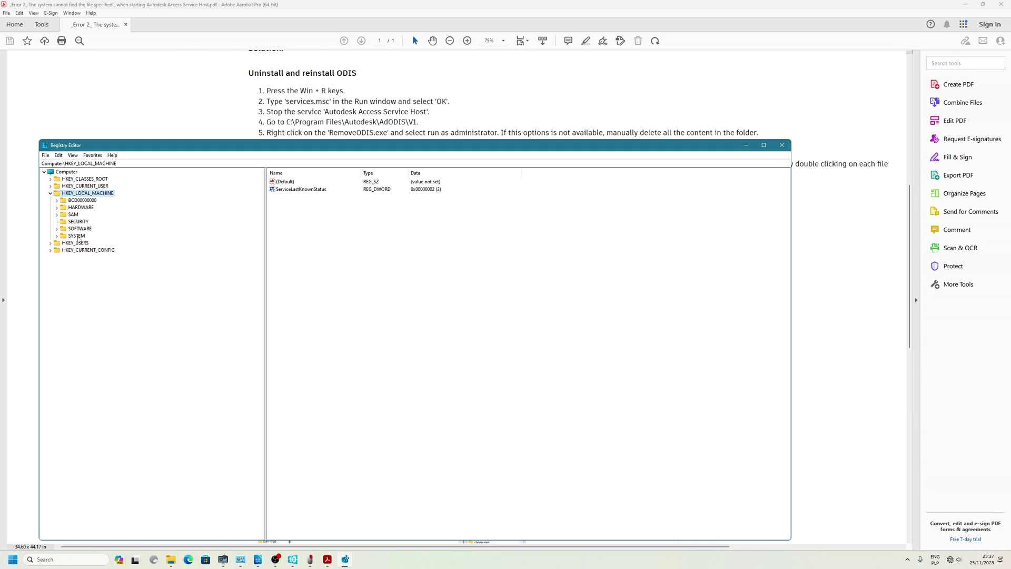
# Place the Registry Editor below the PDF's registry instructions and select SOFTWARE\Microsoft\Windows NT\CurrentVersion under HKEY_LOCAL_MACHINE.
pyautogui.moveTo(420, 150); pyautogui.dragTo(534, 342)
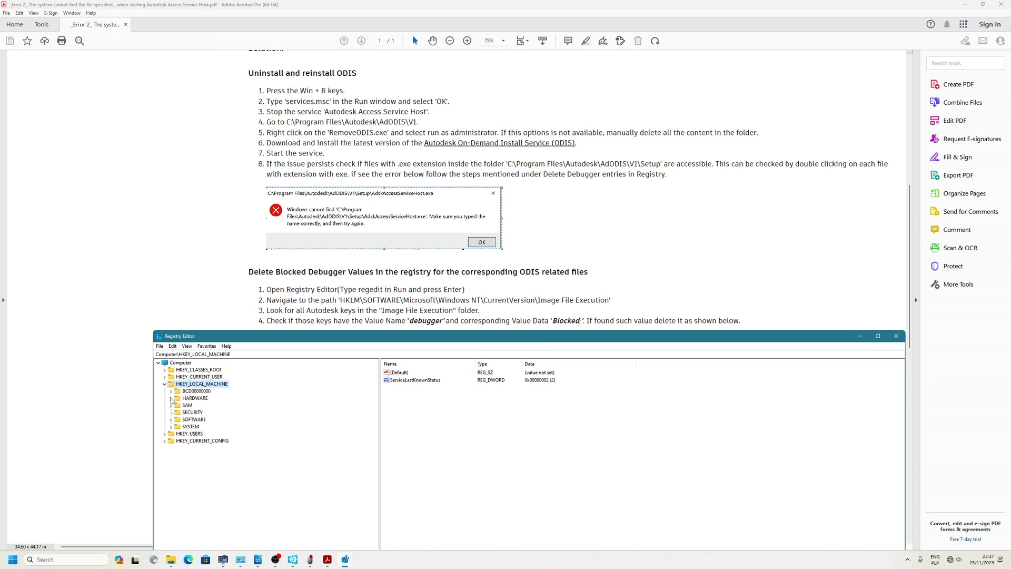
pyautogui.click(172, 419)
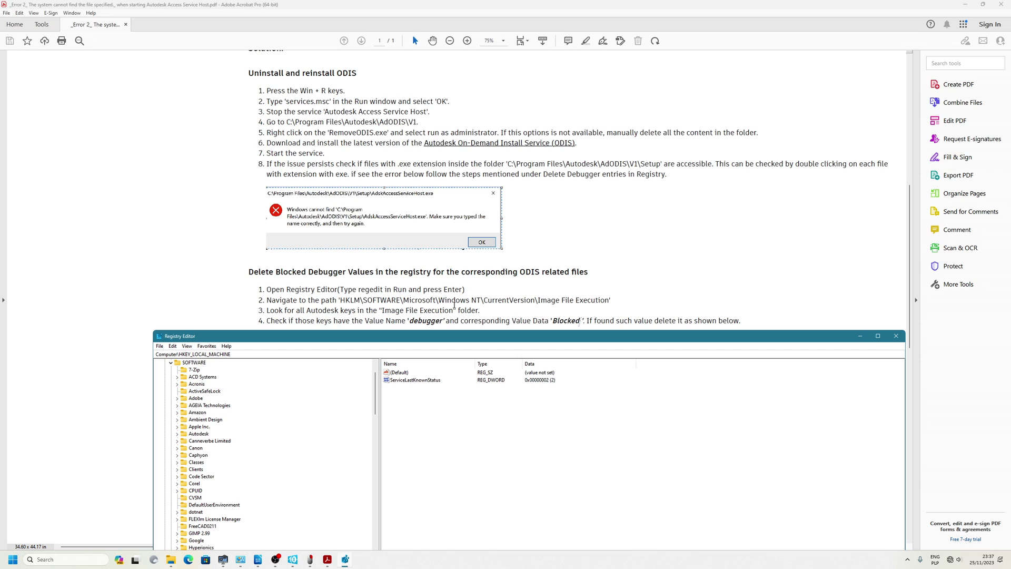
pyautogui.scroll(-15, 360, 426)
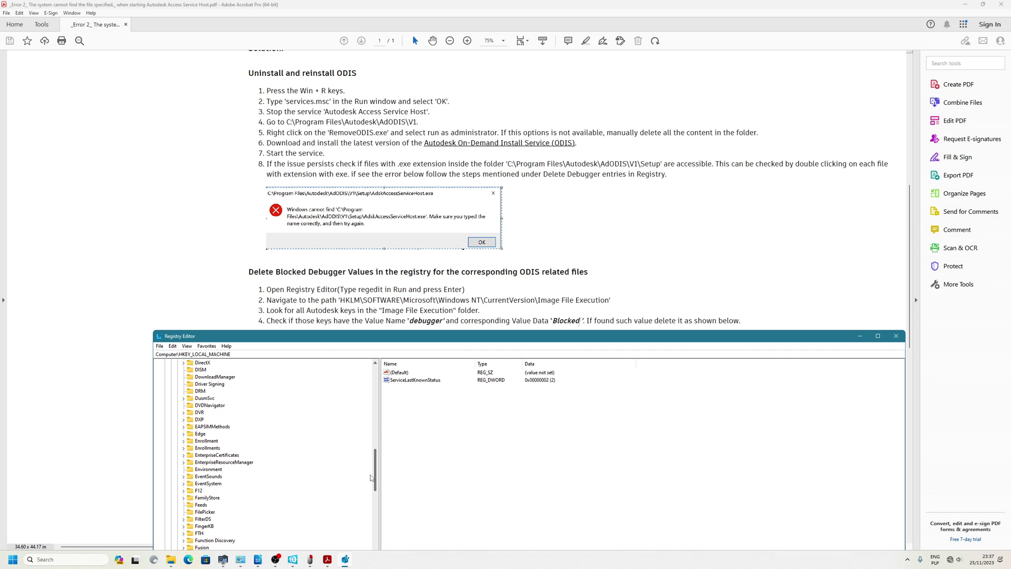
pyautogui.moveTo(325, 343); pyautogui.dragTo(343, 345)
pyautogui.scroll(-12, 273, 453)
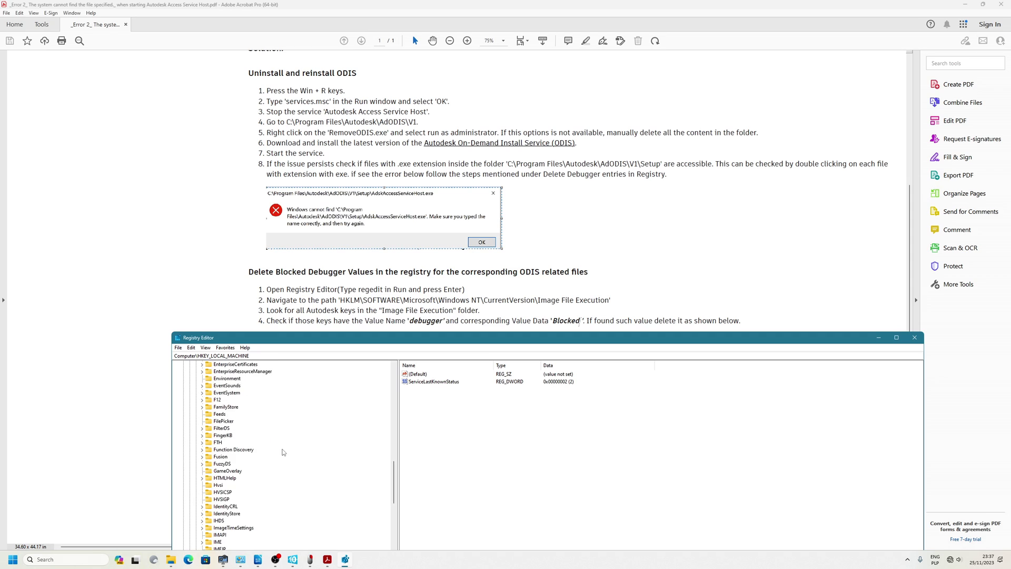
pyautogui.scroll(-4, 252, 486)
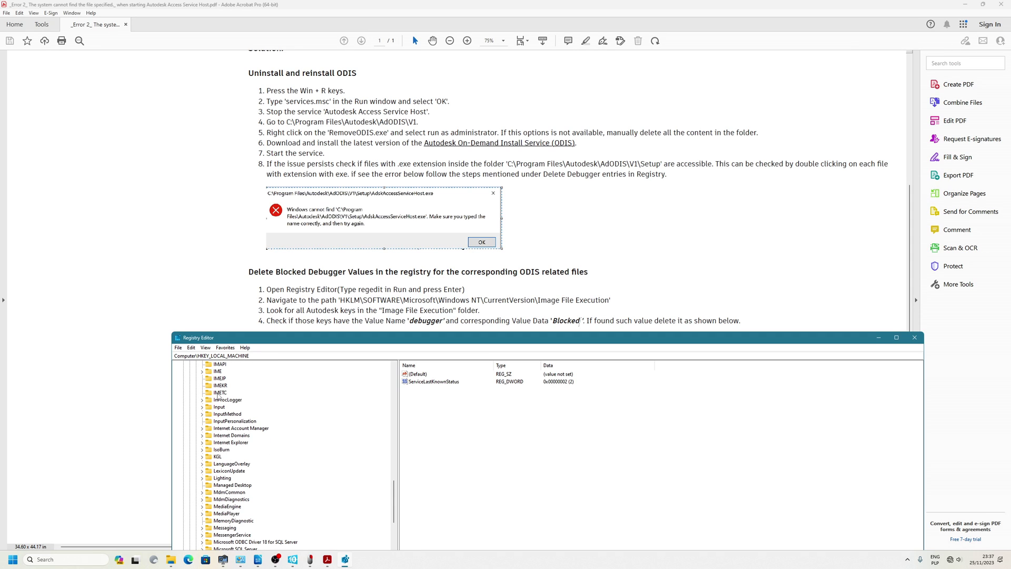
pyautogui.scroll(-2, 213, 468)
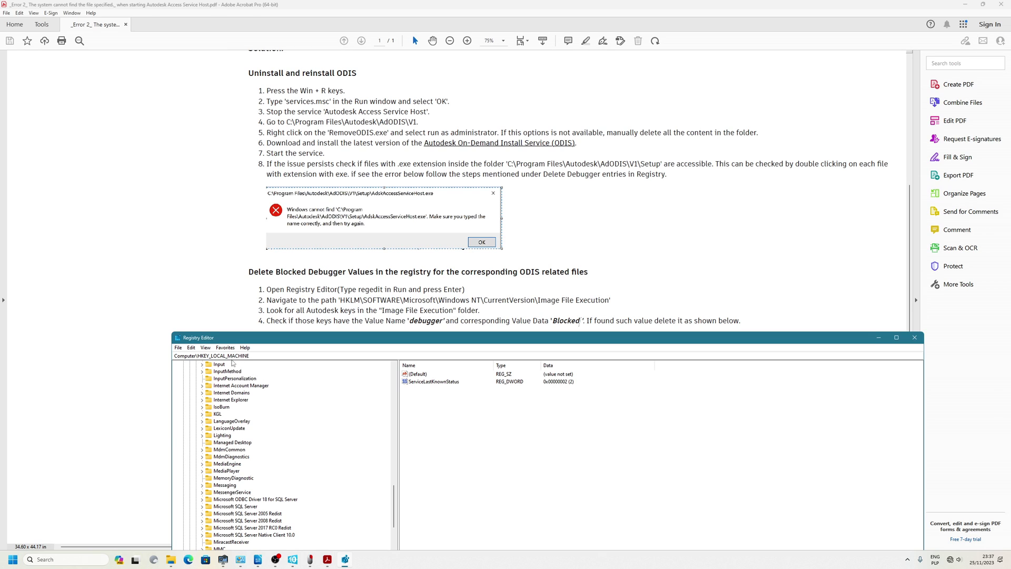
pyautogui.scroll(-3, 233, 469)
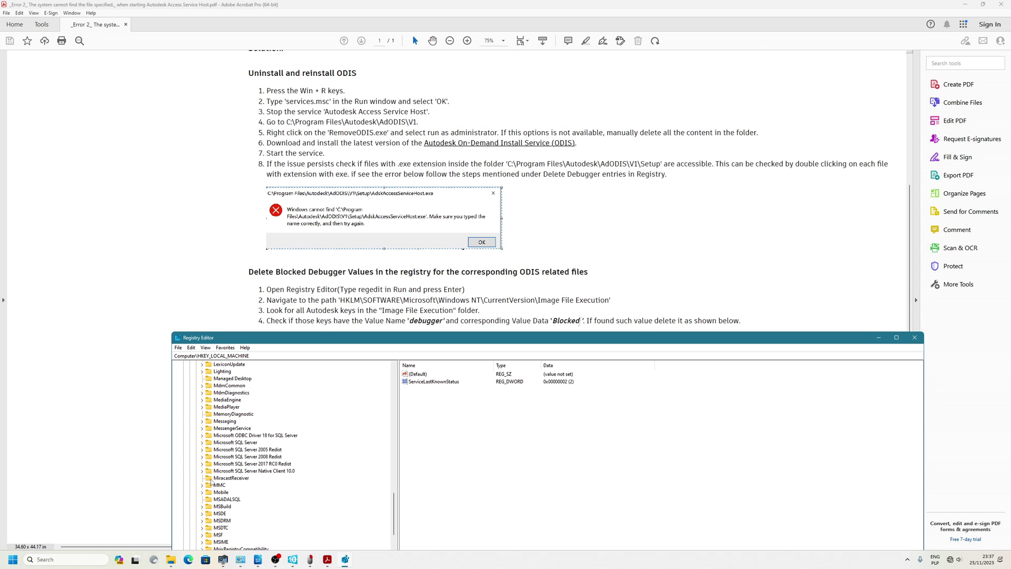
pyautogui.scroll(2, 213, 481)
pyautogui.scroll(5, 214, 482)
pyautogui.scroll(20, 250, 430)
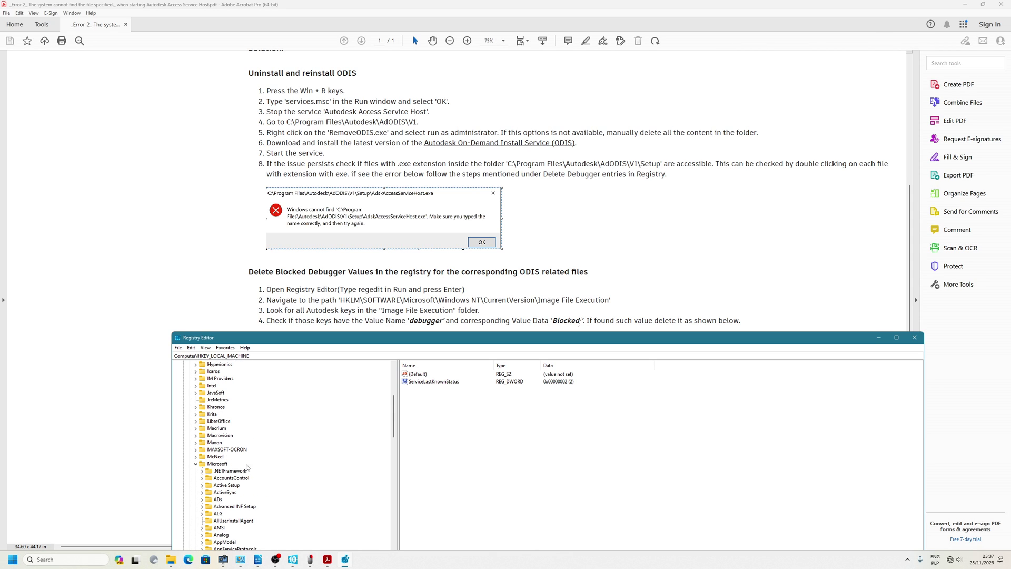
pyautogui.scroll(-20, 219, 485)
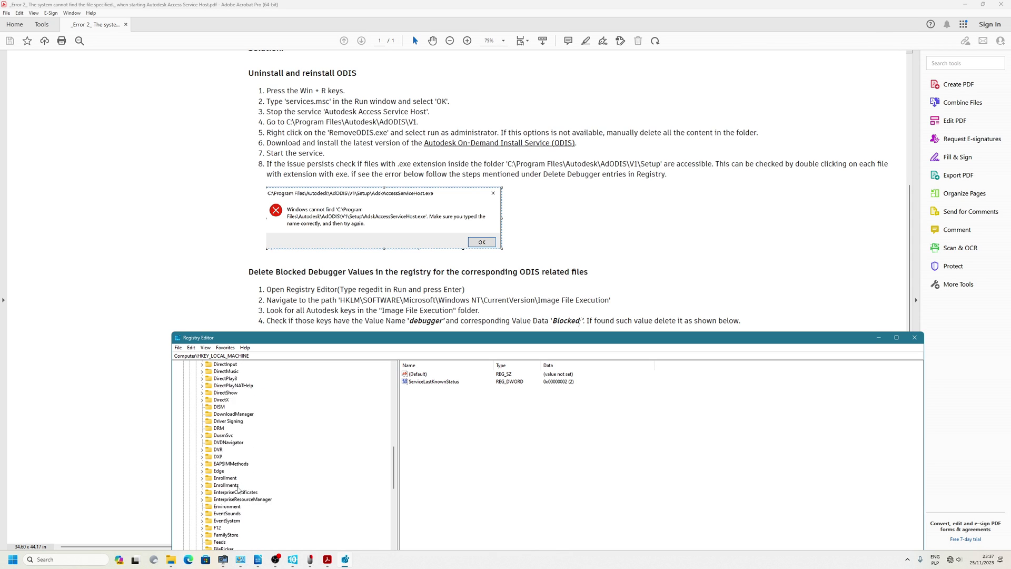
pyautogui.scroll(-20, 234, 490)
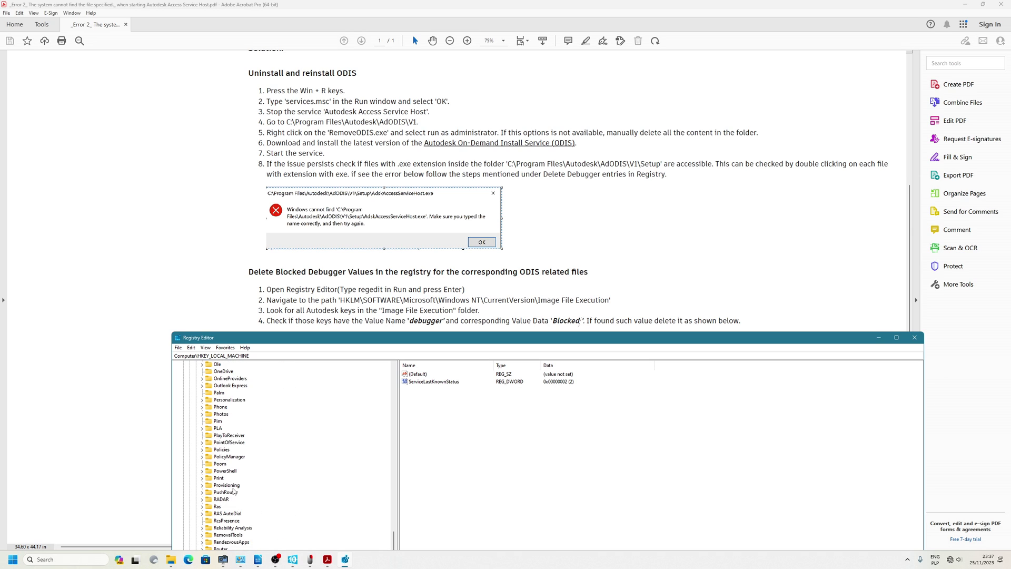
pyautogui.scroll(-5, 234, 491)
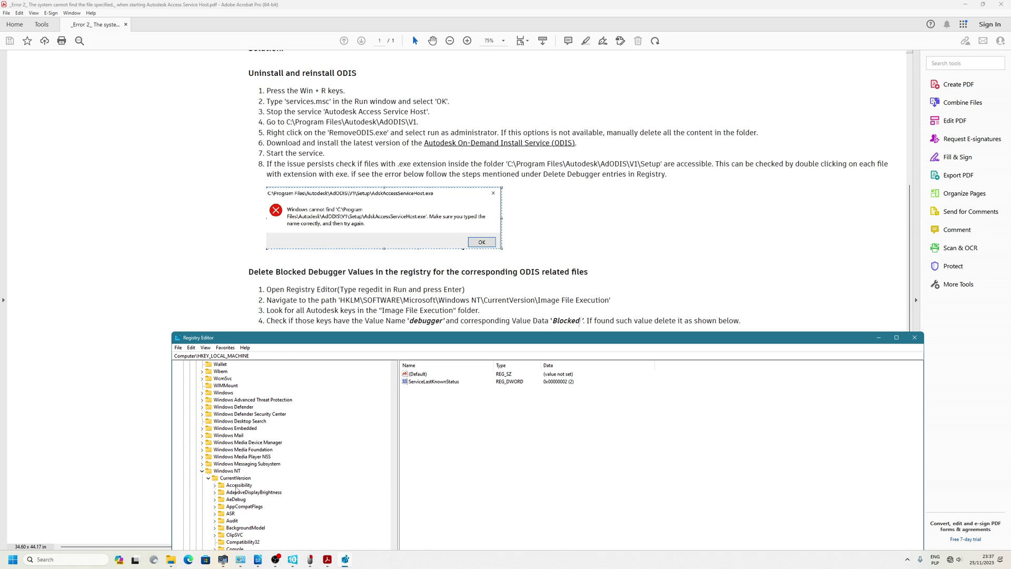
pyautogui.click(232, 478)
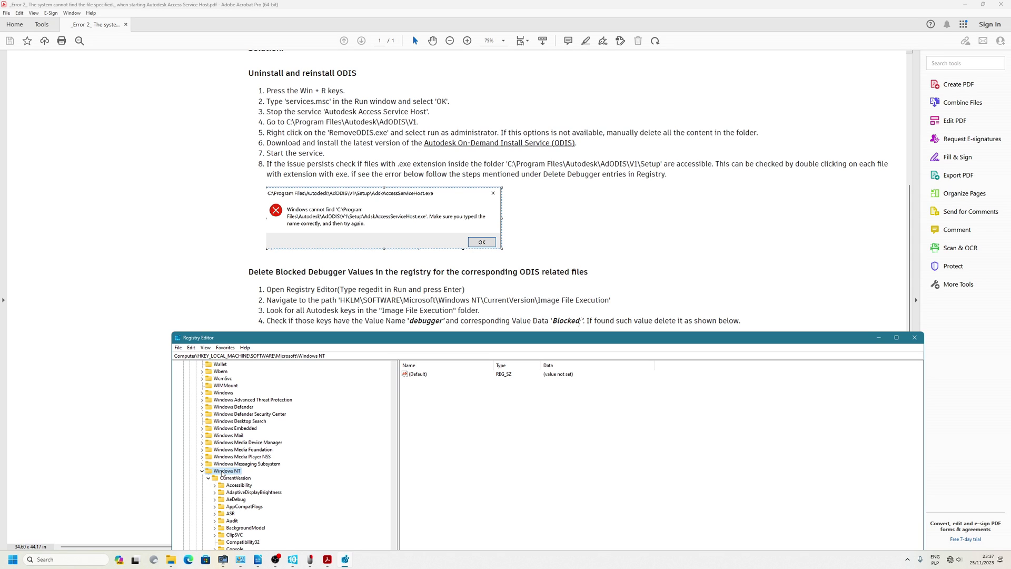
# Select the Image File Execution Options key under CurrentVersion and expand its list of executable subkeys.
pyautogui.scroll(-2, 253, 496)
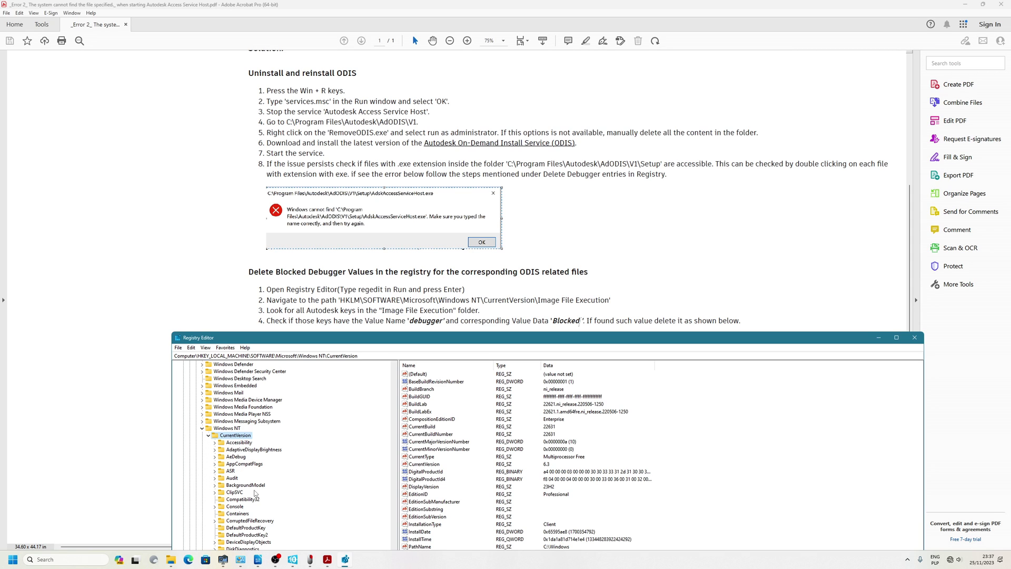
pyautogui.scroll(-10, 255, 492)
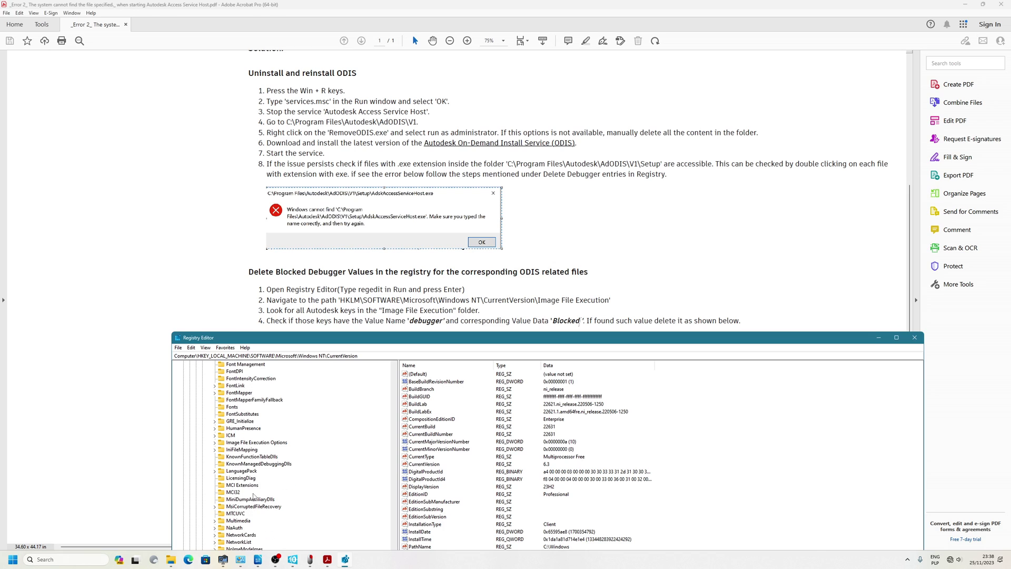
pyautogui.click(250, 444)
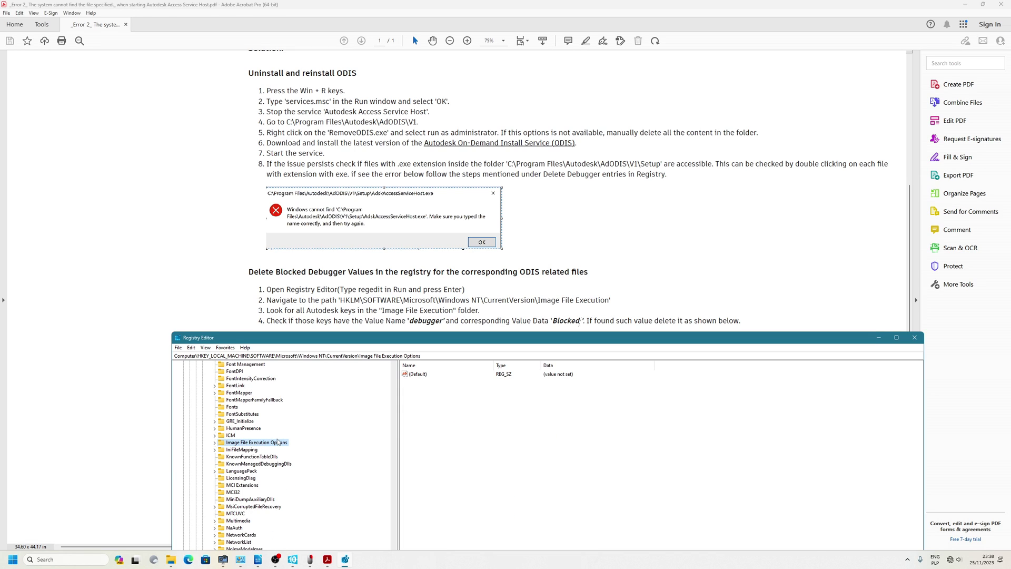
pyautogui.click(216, 444)
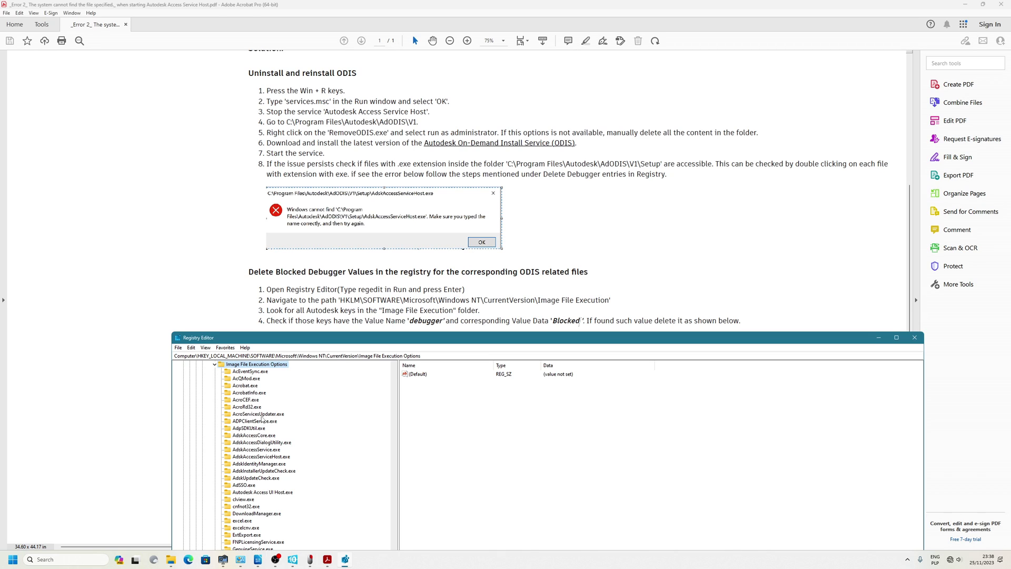
# Switch to the File Explorer window showing the AdODIS\V1\Setup folder.
pyautogui.moveTo(171, 560)
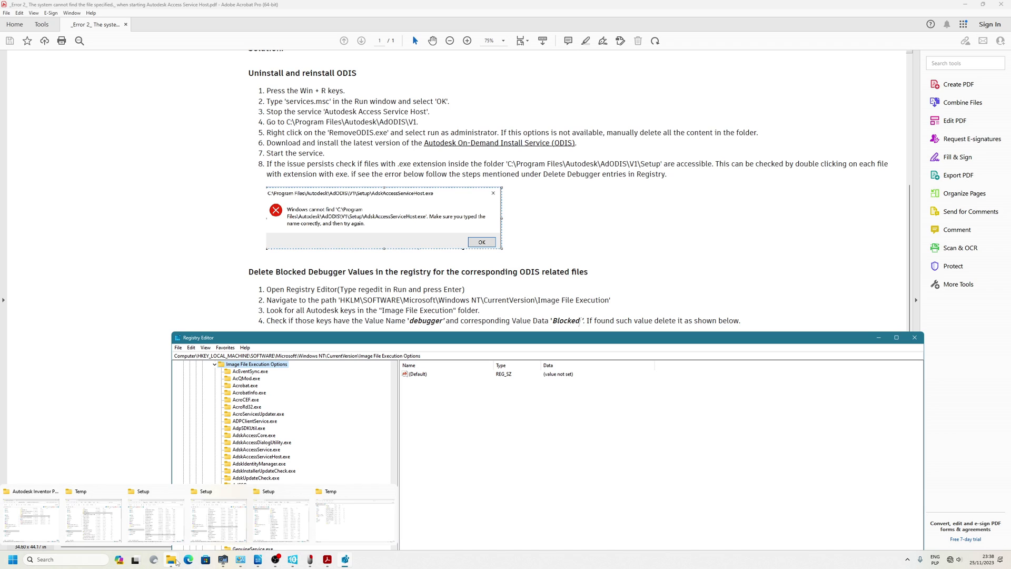
pyautogui.click(155, 519)
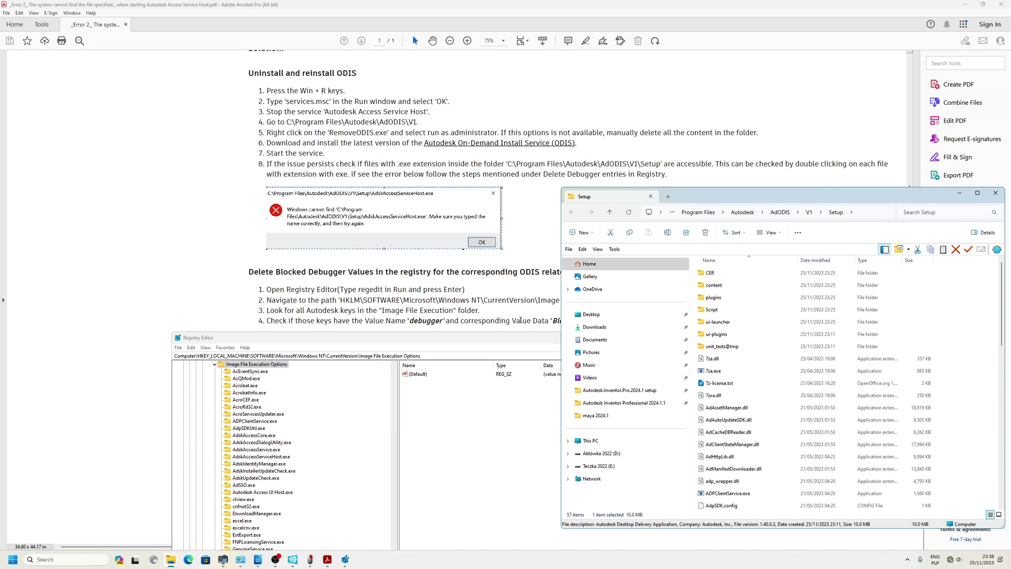
# Move the Setup folder window over the PDF's instructions and sort its contents by type.
pyautogui.moveTo(789, 137); pyautogui.dragTo(667, 130)
pyautogui.scroll(-6, 724, 436)
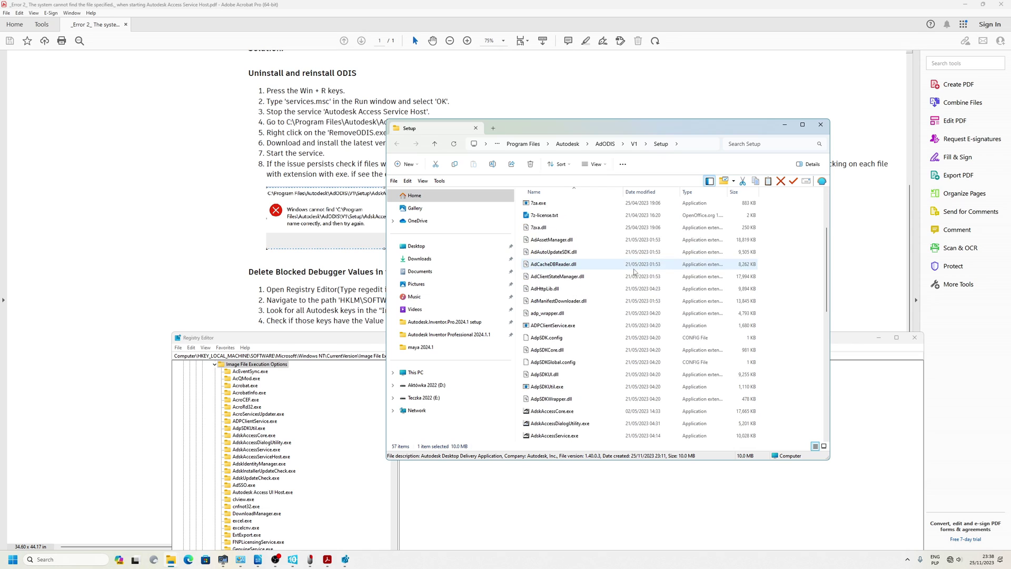
pyautogui.click(690, 192)
pyautogui.scroll(-3, 566, 326)
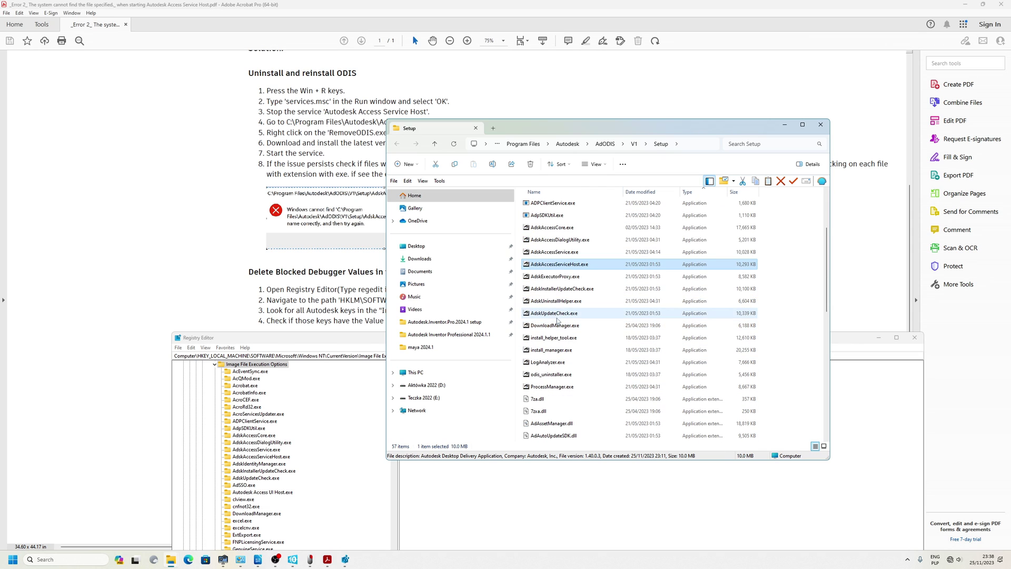
# View the combined properties of the executables from AdskAccessCore.exe through ProcessManager.exe, then close them and minimize the Setup window.
pyautogui.click(549, 241)
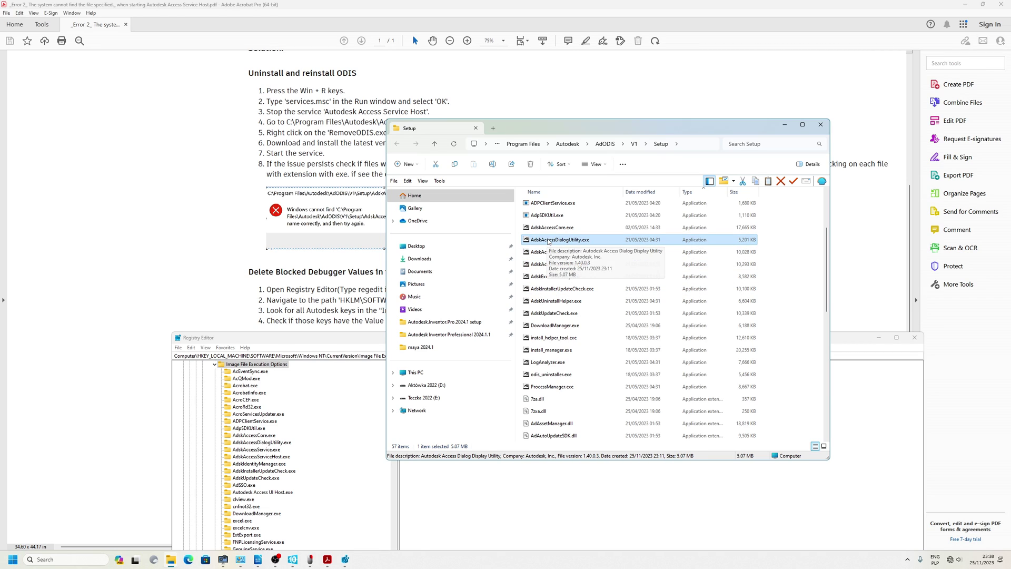
pyautogui.click(553, 227)
pyautogui.click(557, 242)
pyautogui.moveTo(521, 228); pyautogui.dragTo(579, 392)
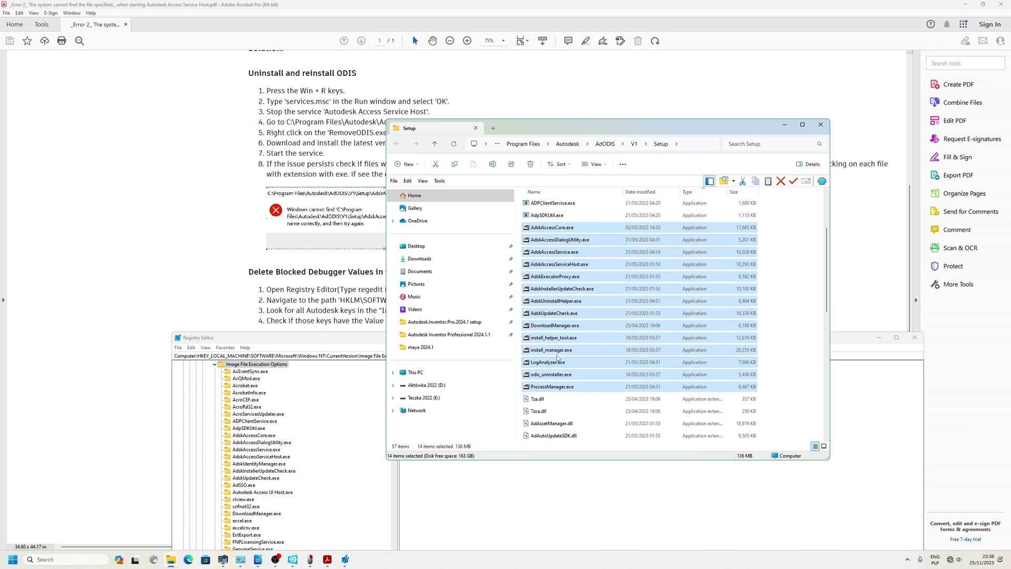
pyautogui.rightClick(547, 310)
pyautogui.click(574, 407)
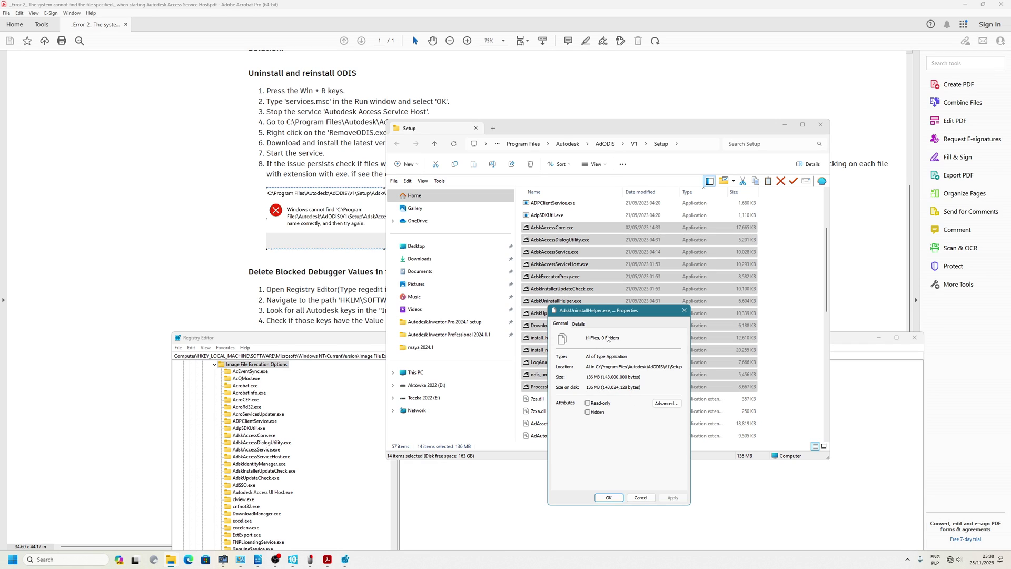
pyautogui.click(684, 310)
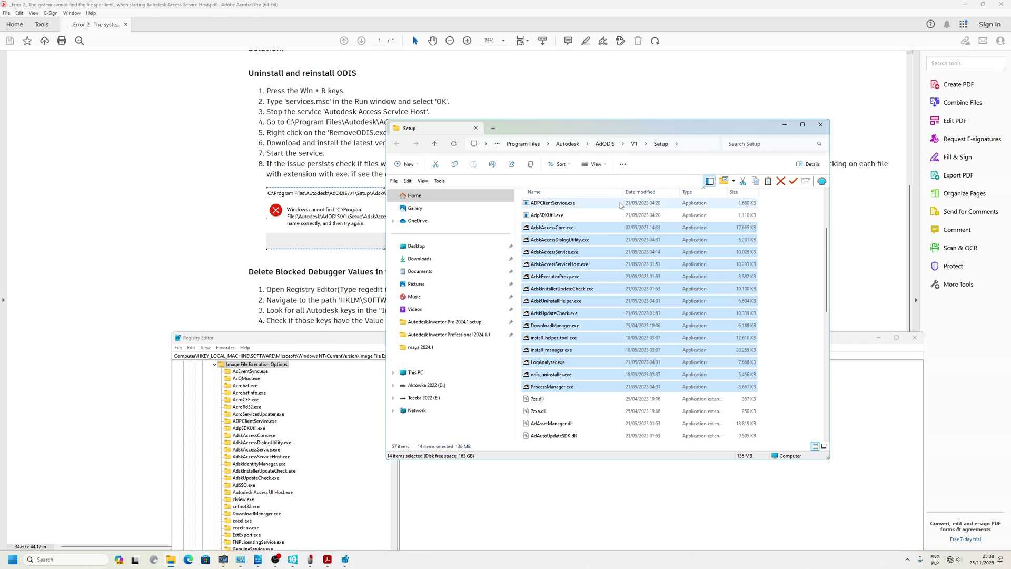
pyautogui.click(785, 124)
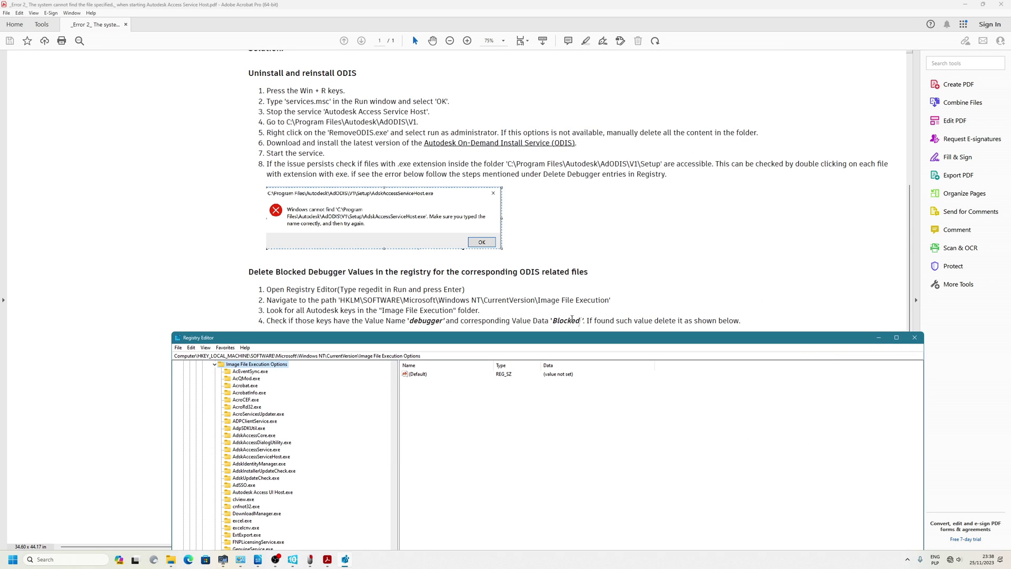
# Highlight the value data word 'Blocked' in the PDF's fourth registry instruction, then return to the executable keys in Registry Editor.
pyautogui.moveTo(554, 321); pyautogui.dragTo(581, 321)
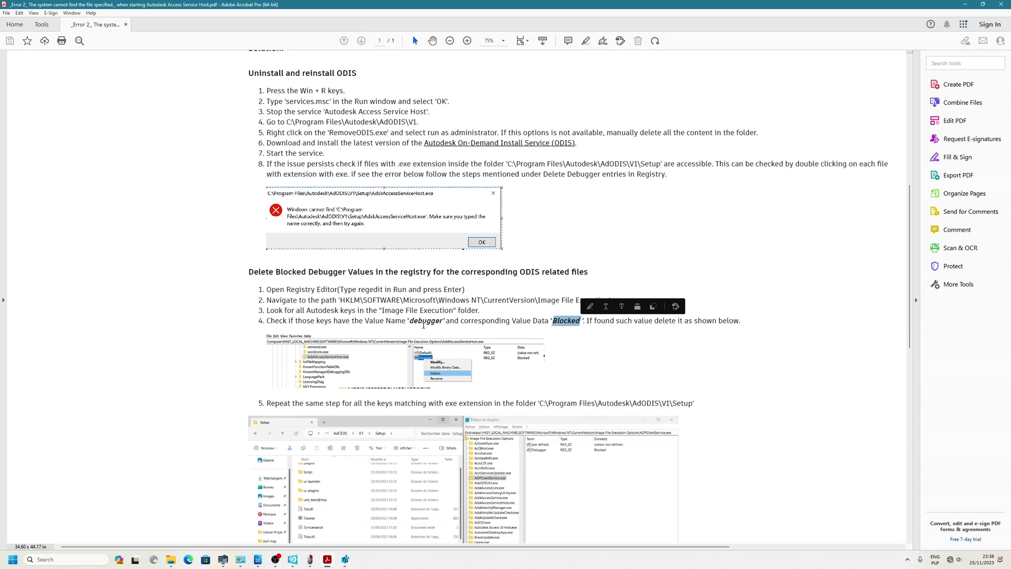
pyautogui.click(481, 423)
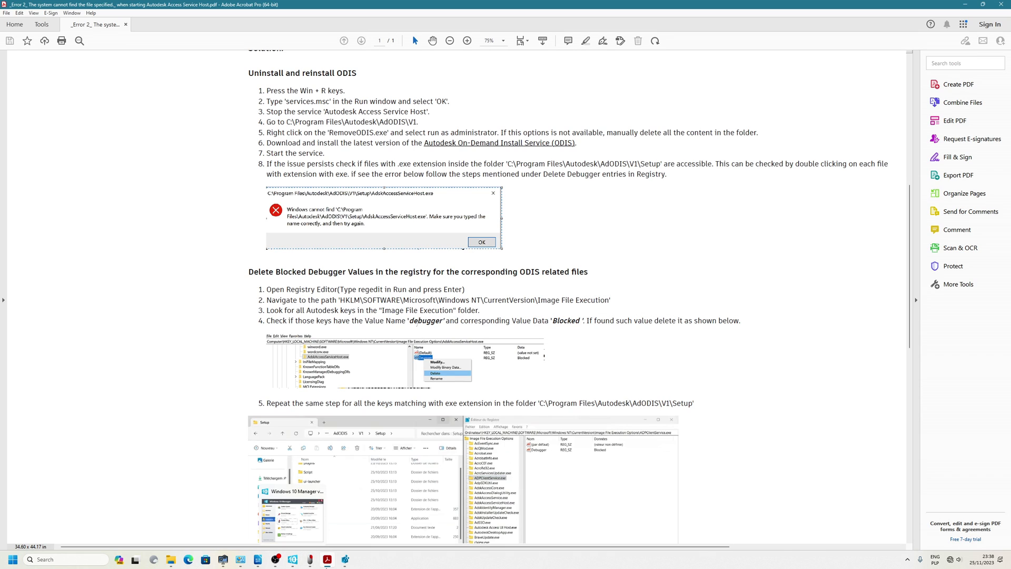
pyautogui.click(345, 559)
pyautogui.scroll(-2, 263, 429)
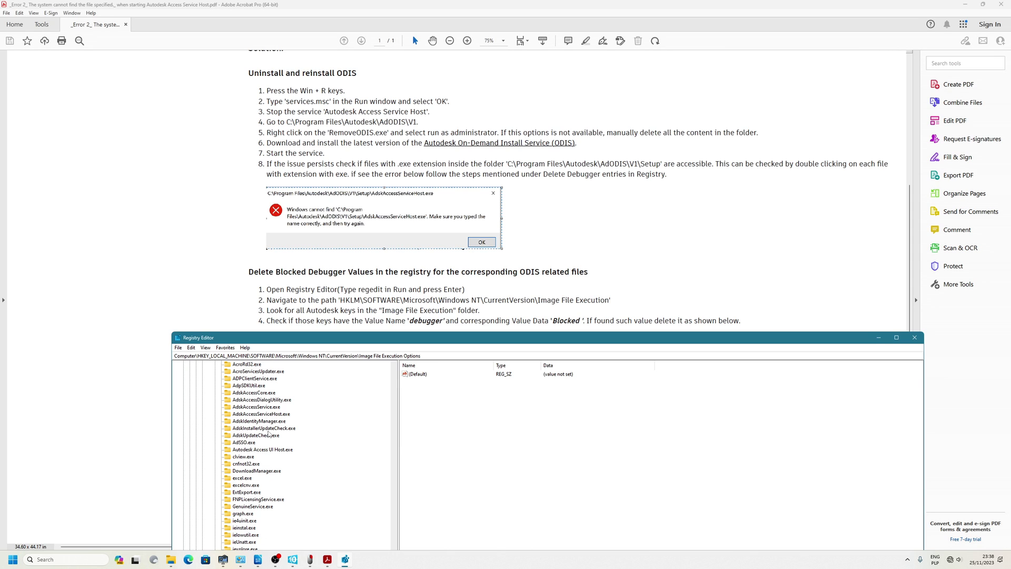
# Bring up another AdODIS\V1\Setup window, sort its contents by type, and move it clear of the registry key list.
pyautogui.moveTo(171, 560)
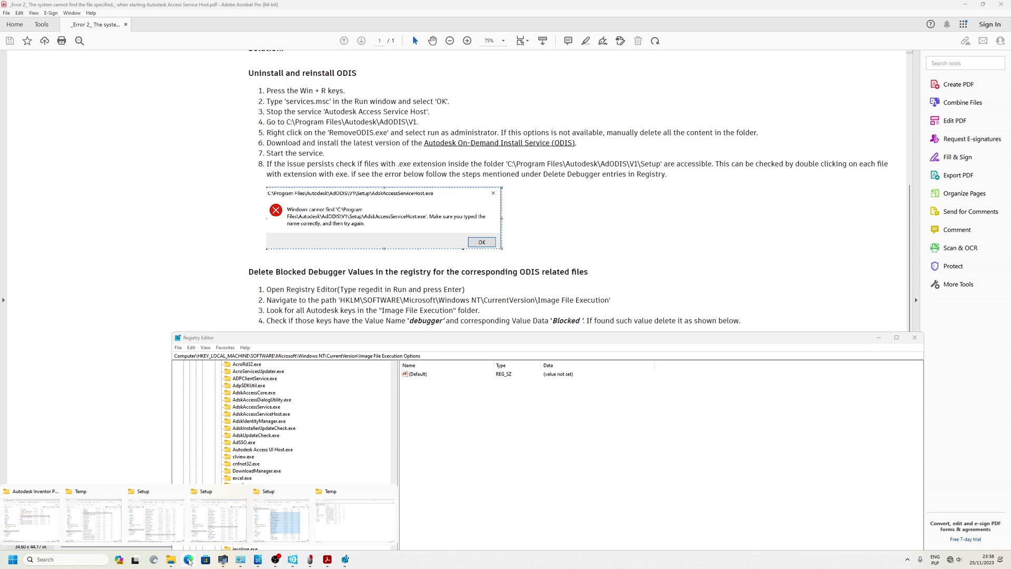
pyautogui.click(247, 539)
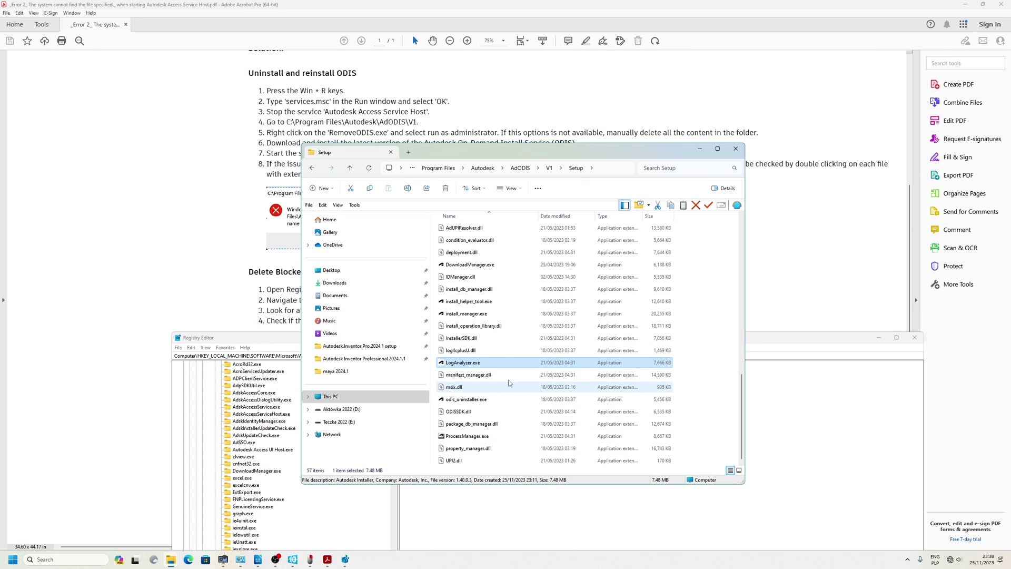
pyautogui.click(602, 216)
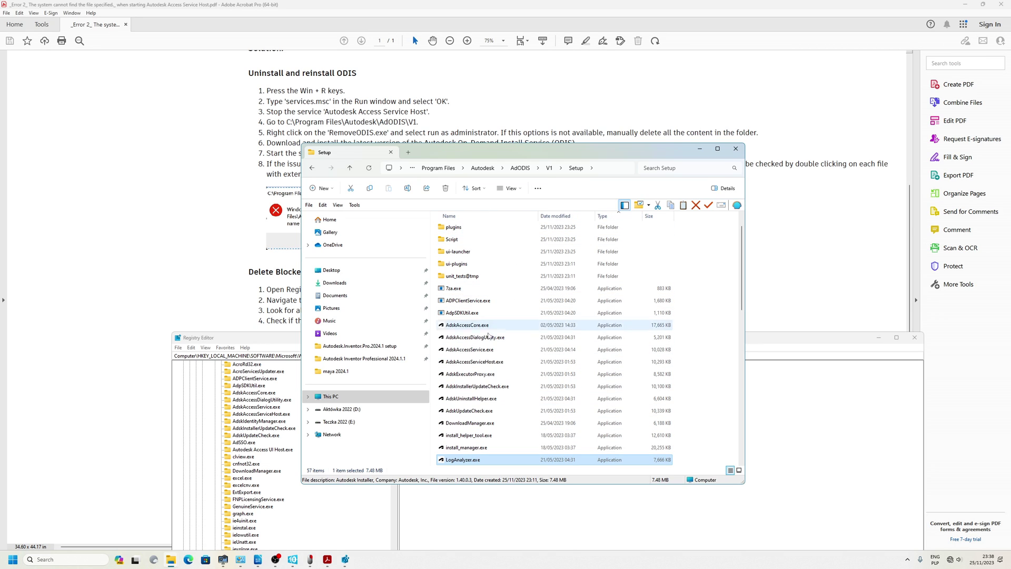
pyautogui.moveTo(541, 153); pyautogui.dragTo(741, 51)
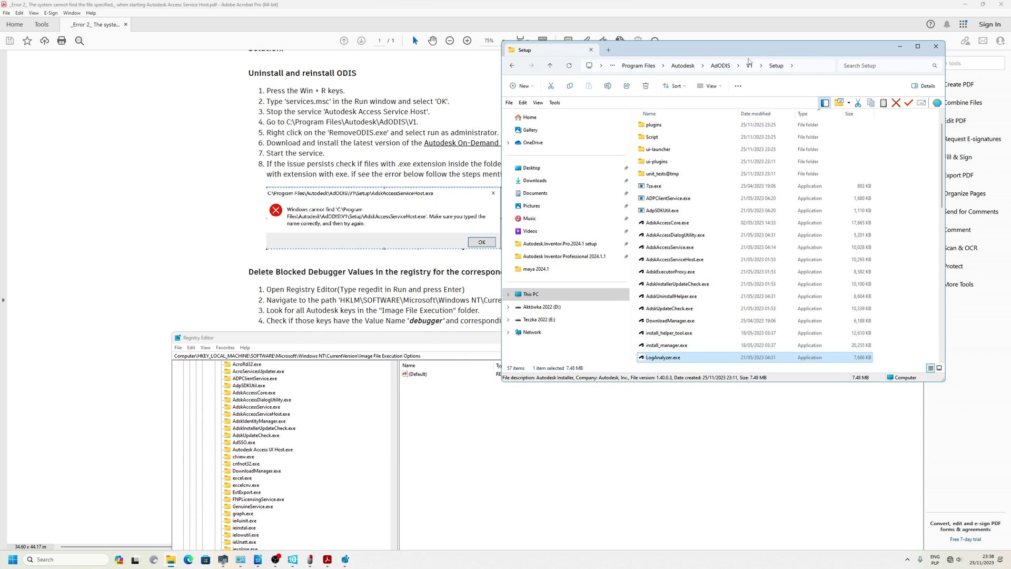
# Move Registry Editor higher on the desktop and select the LogAnalyzer.exe key to inspect its values.
pyautogui.moveTo(441, 341); pyautogui.dragTo(354, 181)
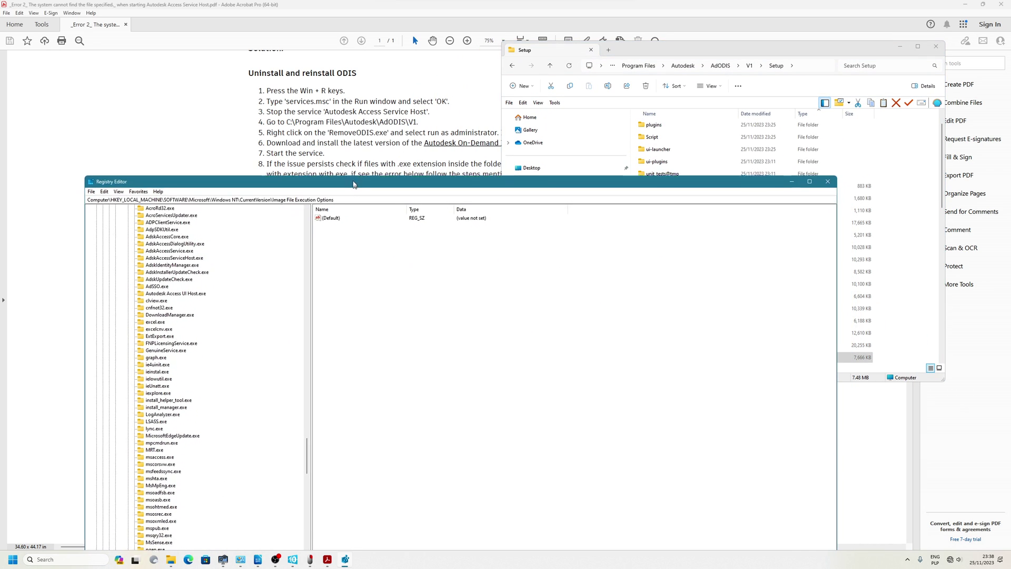
pyautogui.scroll(-3, 232, 454)
pyautogui.click(167, 346)
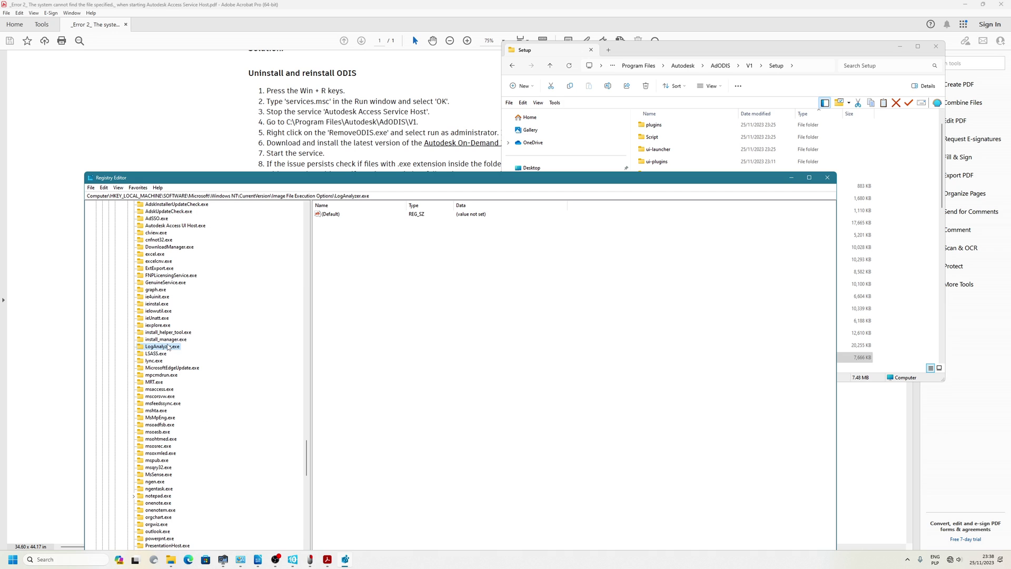
# Move Registry Editor back down, consult the PDF's Debugger value example, and return to Registry Editor.
pyautogui.moveTo(600, 181); pyautogui.dragTo(569, 248)
pyautogui.click(415, 76)
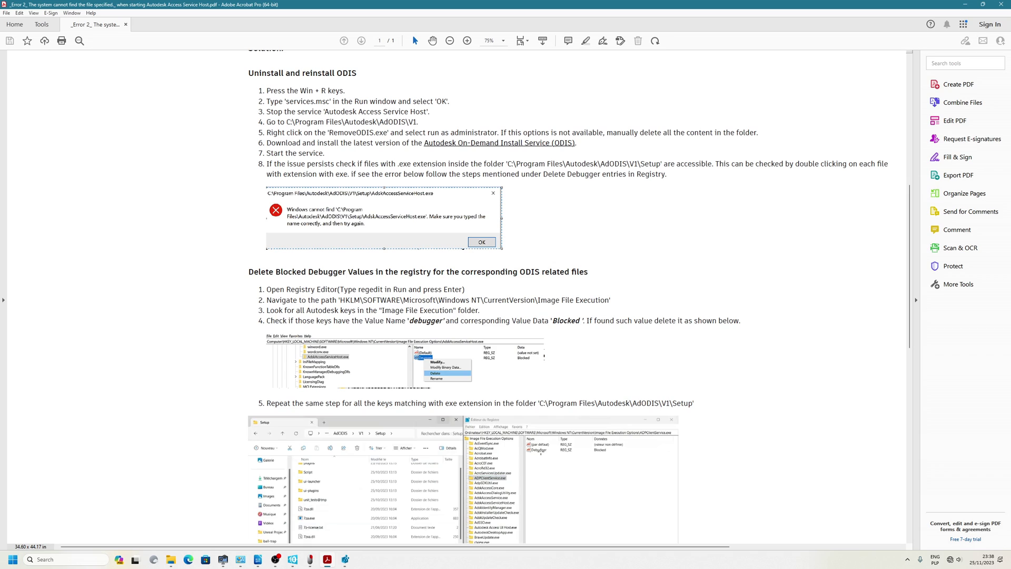
pyautogui.click(345, 559)
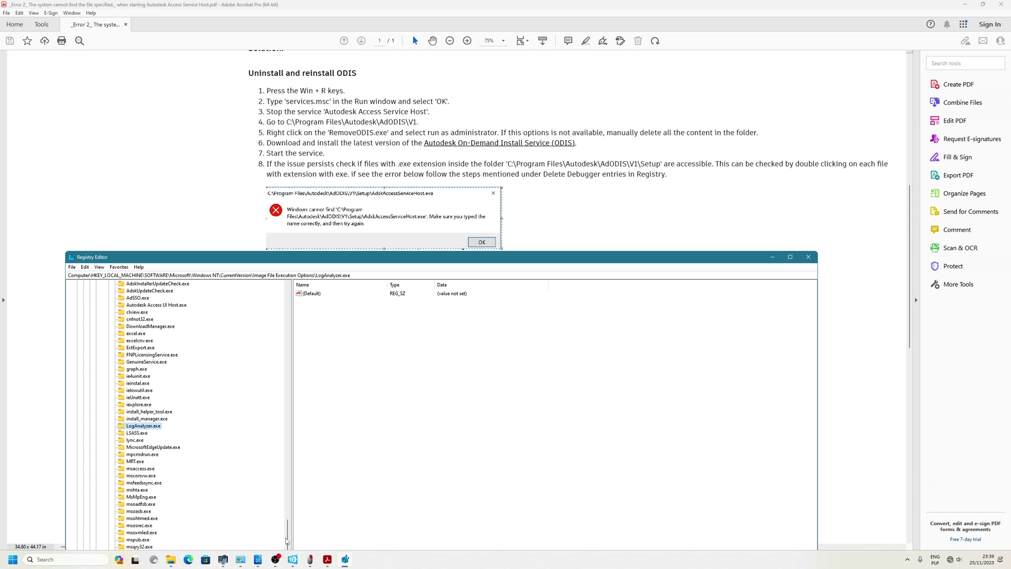
# Switch to the type-sorted Setup folder and pick out AdskUpdateCheck.exe and AdskAccessServiceHost.exe for comparison with the registry keys.
pyautogui.click(171, 560)
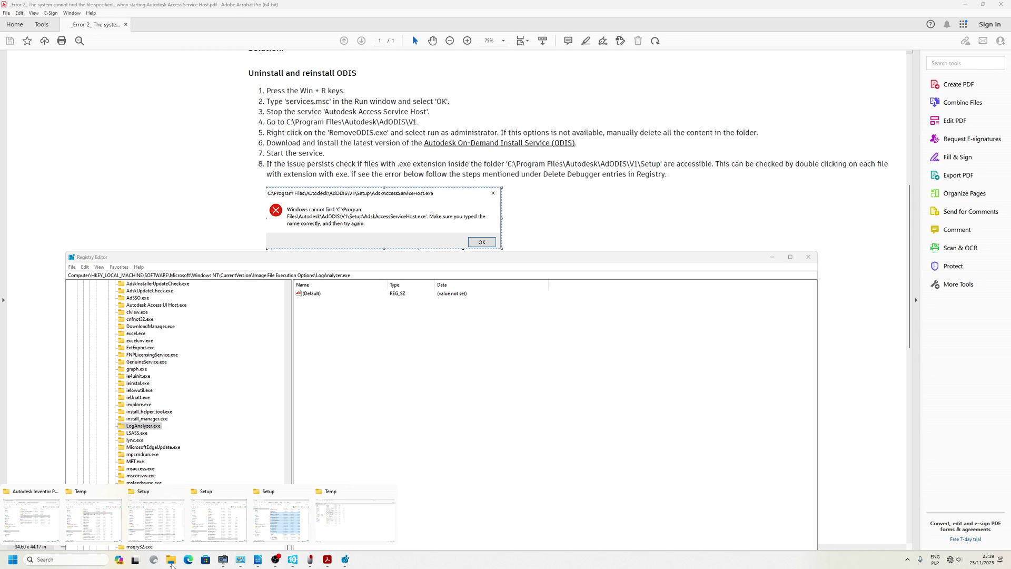
pyautogui.click(281, 518)
pyautogui.click(561, 313)
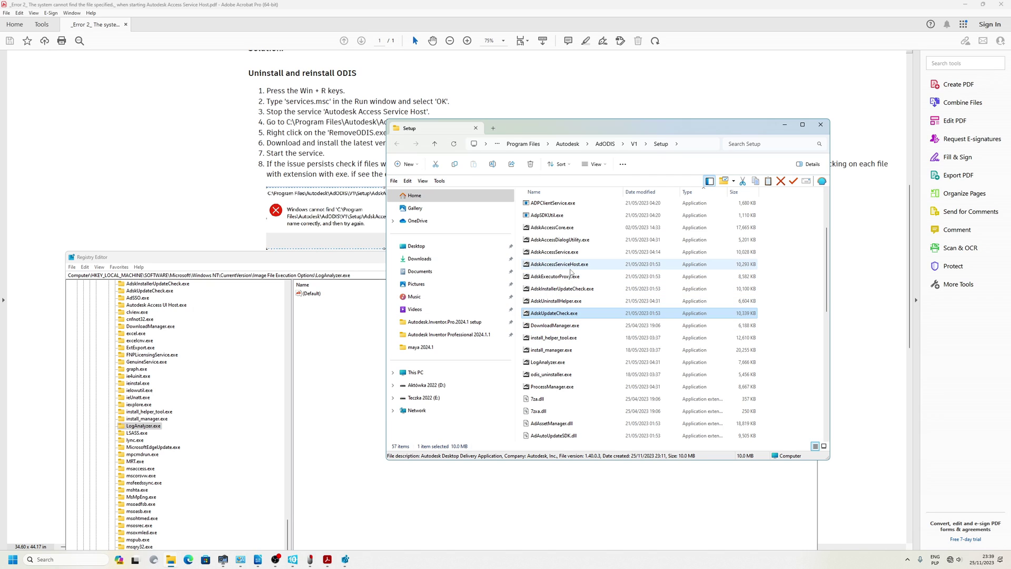
pyautogui.click(569, 268)
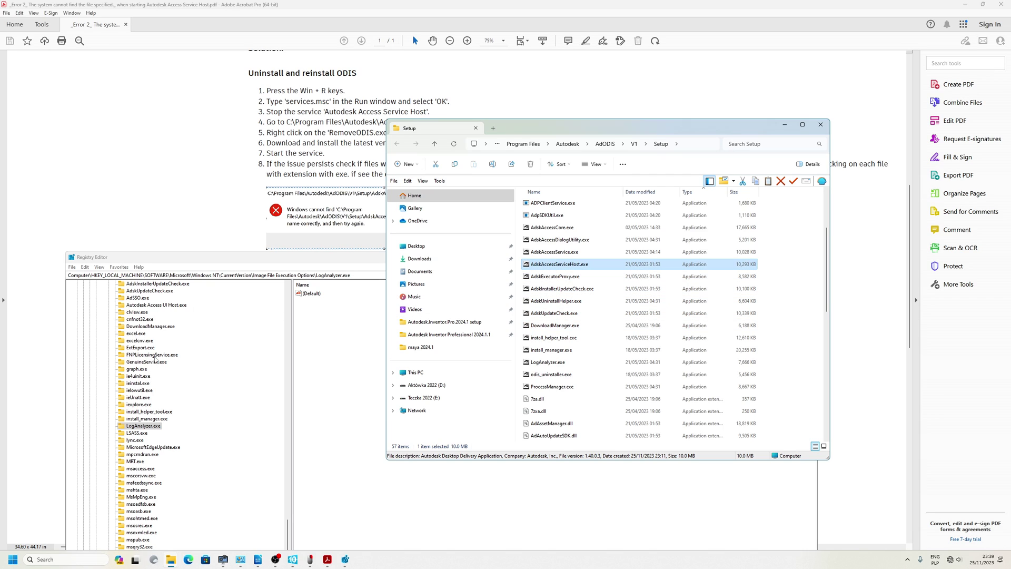
# Inspect the Autodesk Access UI Host.exe, AdSSO.exe and AdskUpdateCheck.exe registry keys for a debugger value.
pyautogui.click(166, 305)
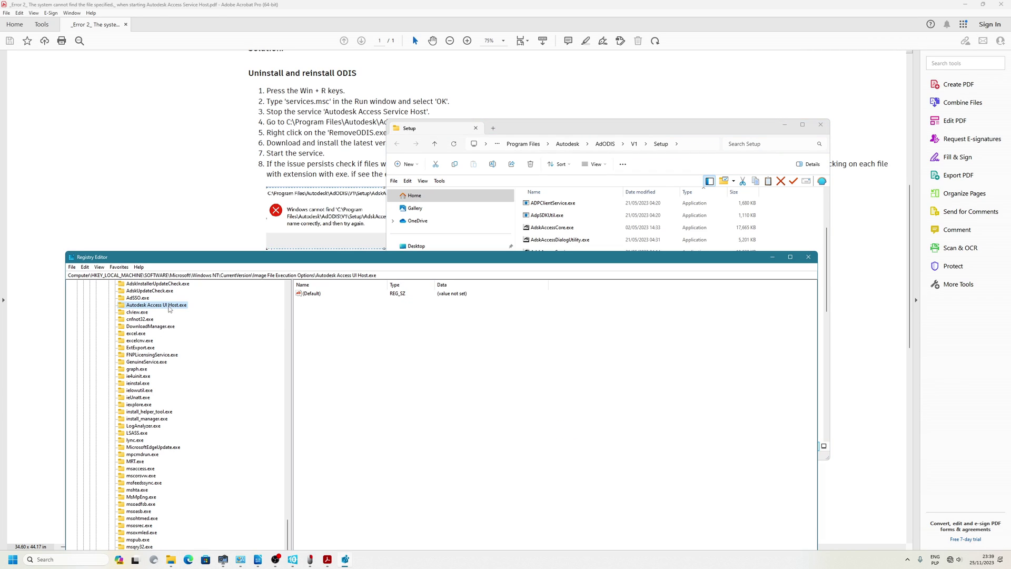
pyautogui.click(140, 299)
pyautogui.click(149, 306)
pyautogui.click(152, 291)
pyautogui.scroll(2, 158, 326)
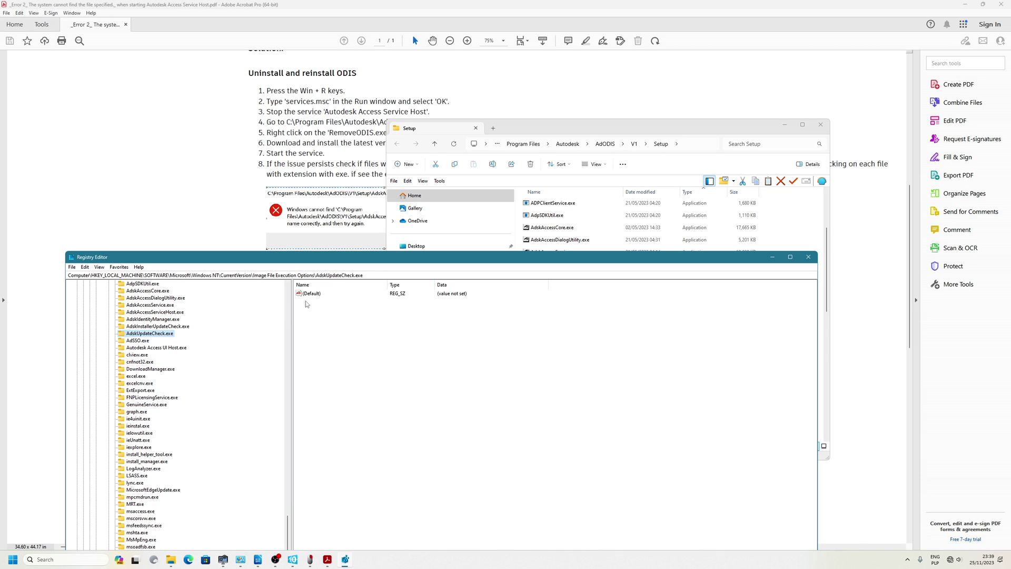
# Zoom the PDF to 100%, highlight the value name 'debugger' in the fourth registry instruction, and restore the zoom to 75%.
pyautogui.click(429, 90)
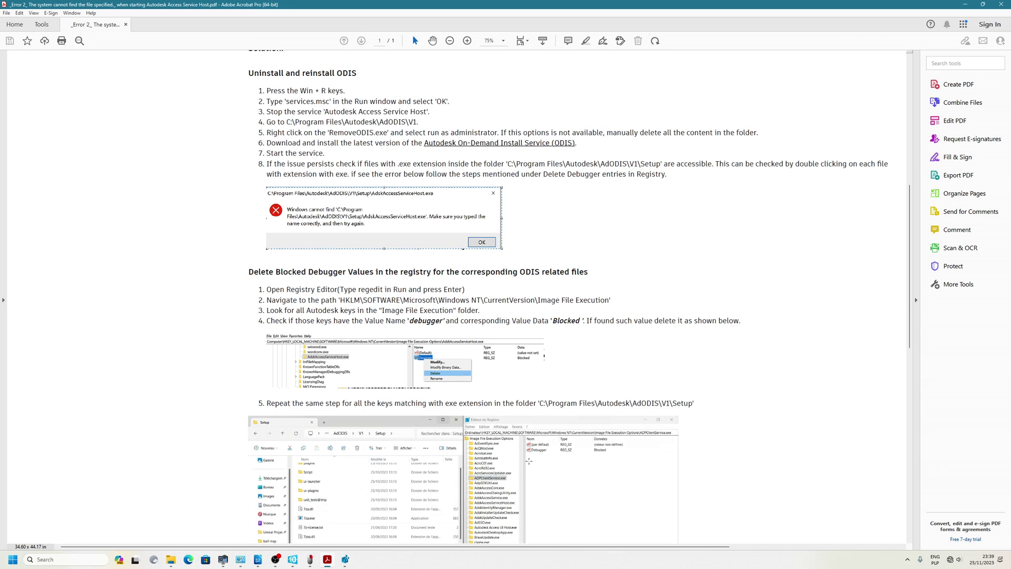
pyautogui.click(467, 41)
pyautogui.scroll(-2, 647, 320)
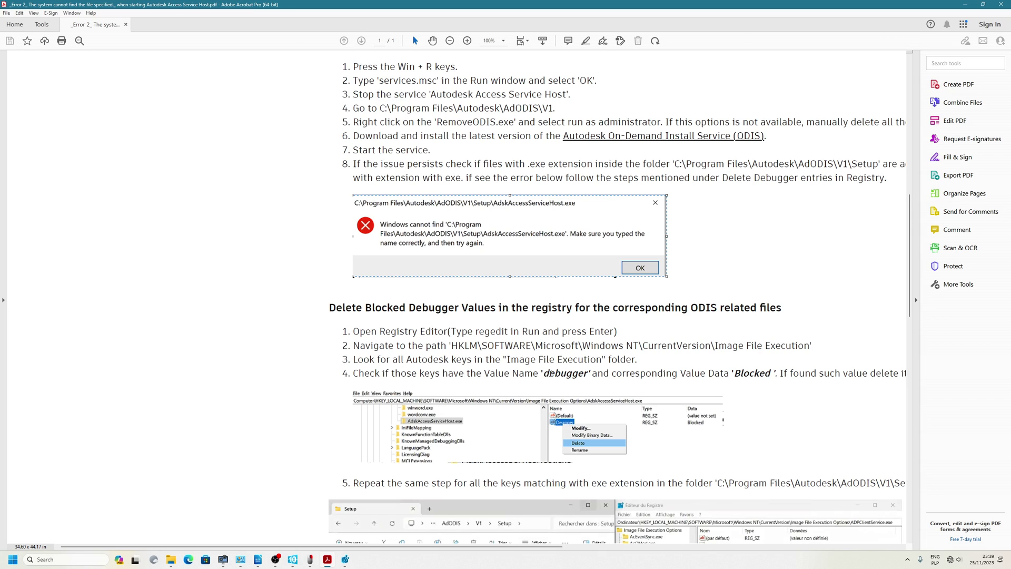
pyautogui.doubleClick(549, 372)
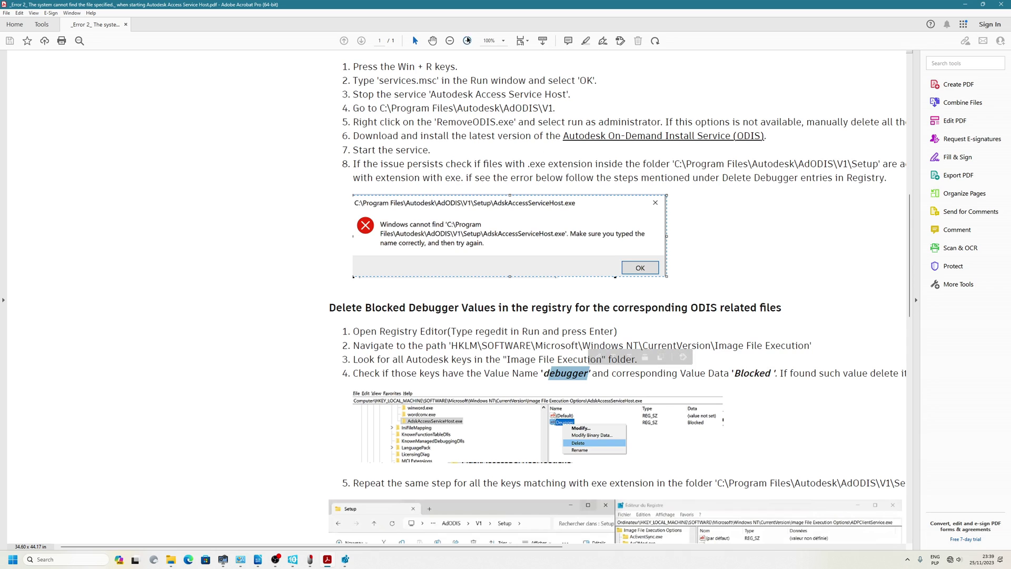
pyautogui.click(450, 41)
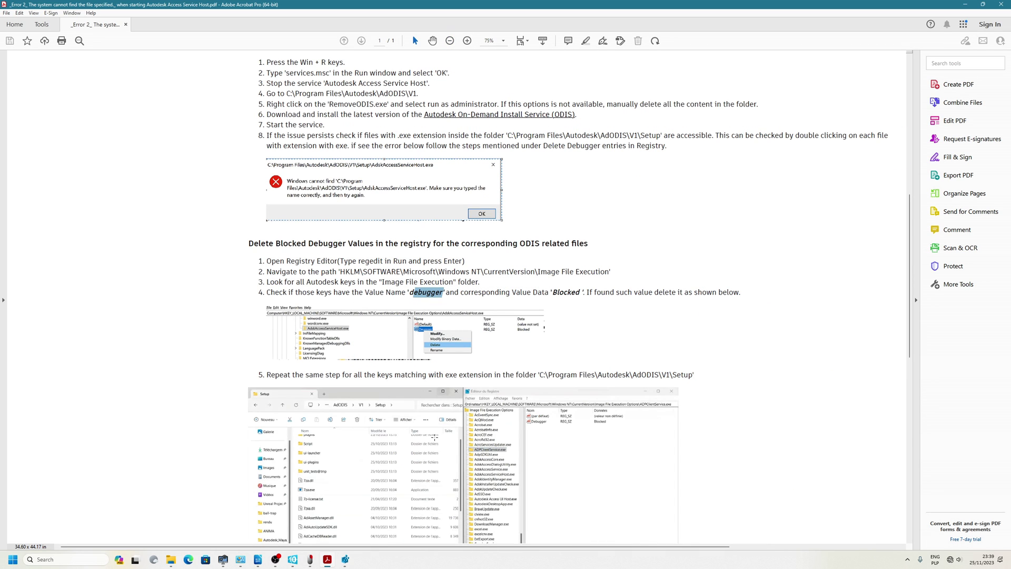
# Inspect the DownloadManager.exe registry key for a debugger value and locate the matching DownloadManager.exe file in the Setup folder.
pyautogui.click(346, 559)
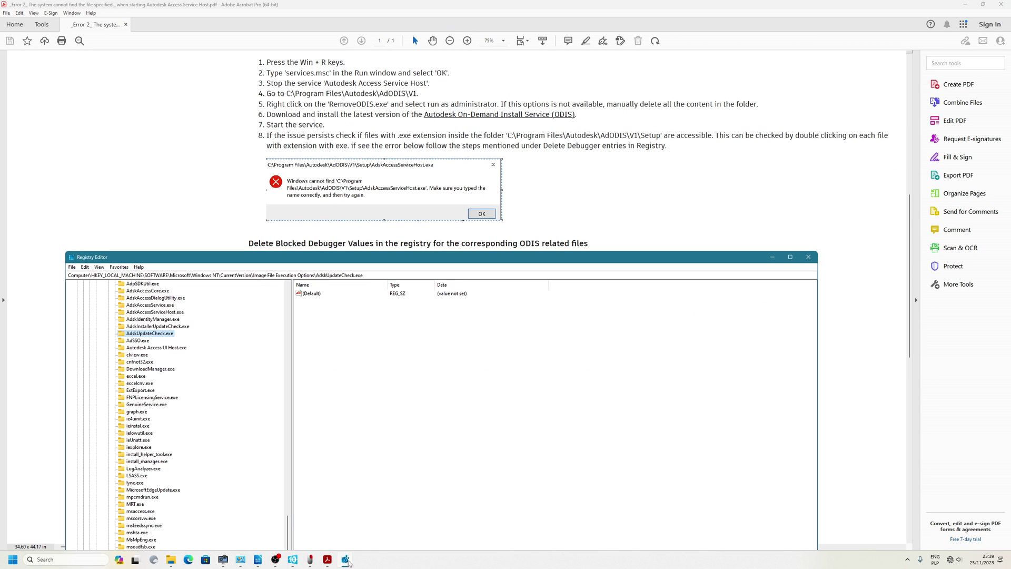
pyautogui.click(154, 370)
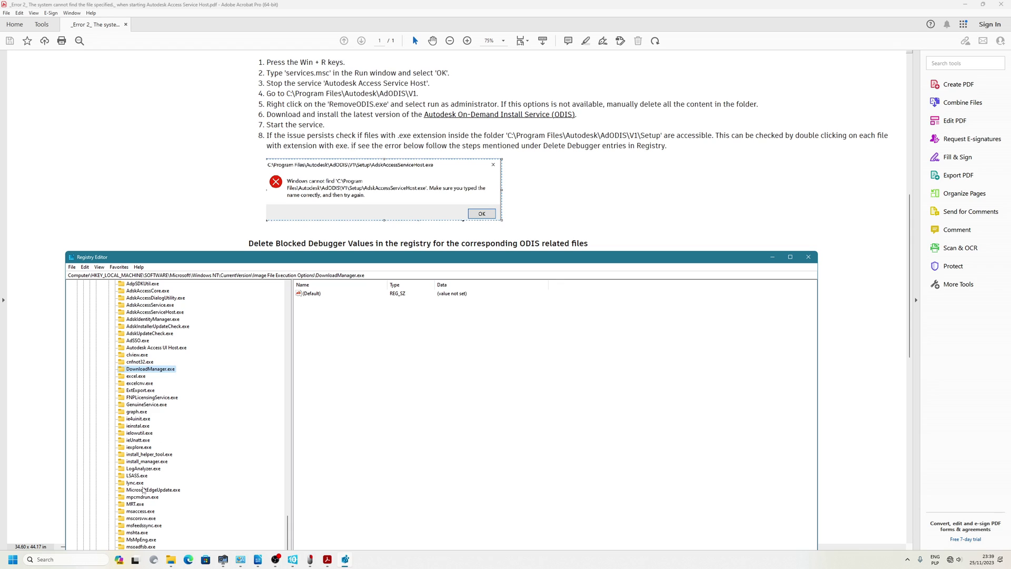
pyautogui.click(171, 559)
pyautogui.click(272, 541)
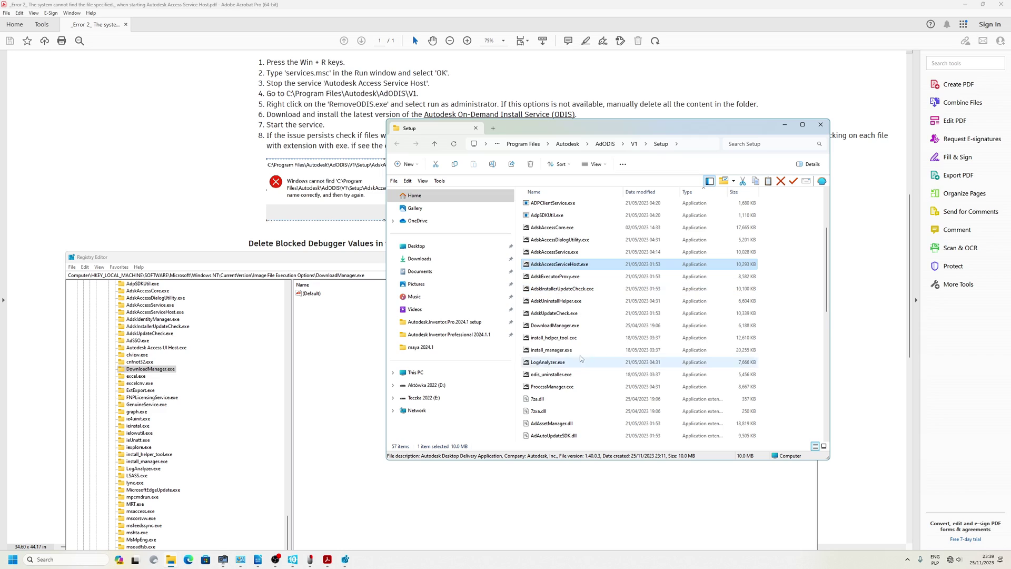
pyautogui.click(555, 327)
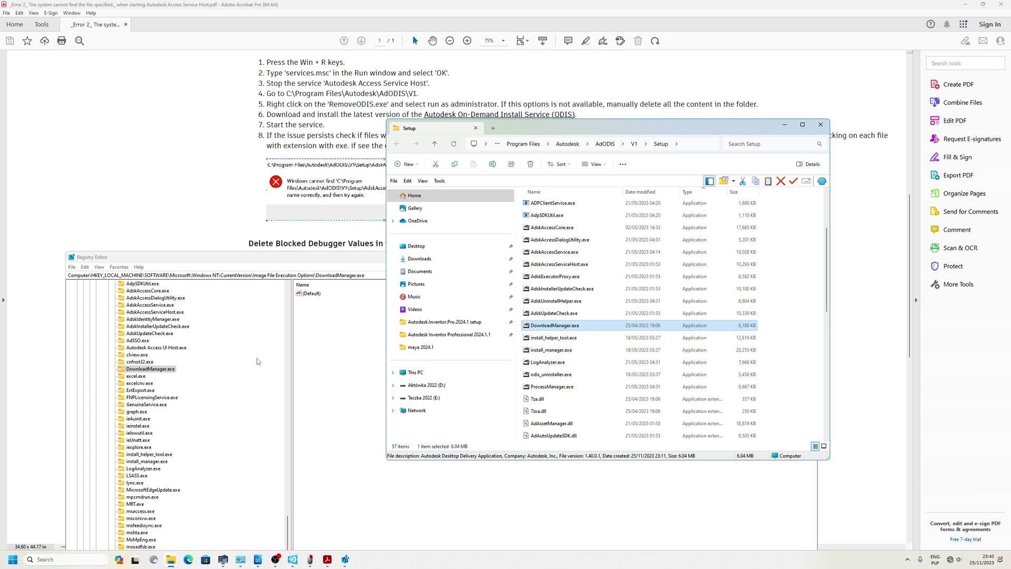
# Inspect the install_helper_tool.exe, install_manager.exe and LogAnalyzer.exe registry keys for a debugger value, then return to the Setup folder.
pyautogui.click(152, 455)
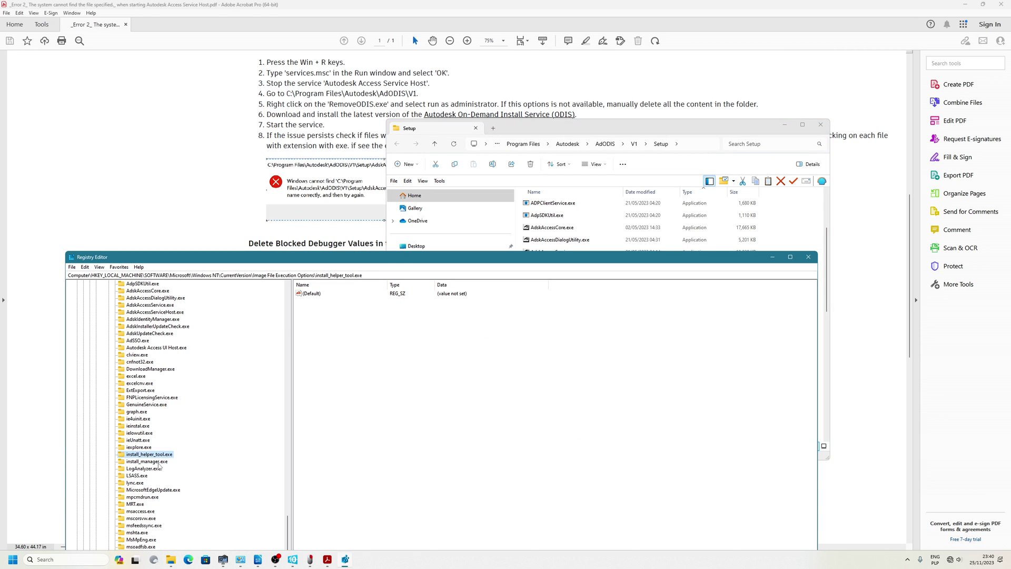
pyautogui.click(153, 461)
pyautogui.click(155, 469)
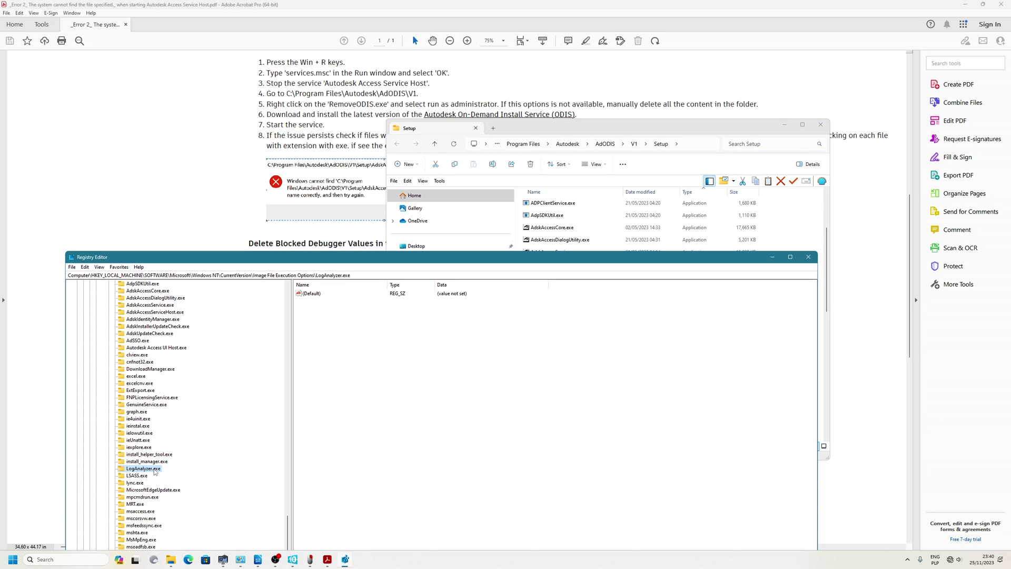
pyautogui.click(171, 559)
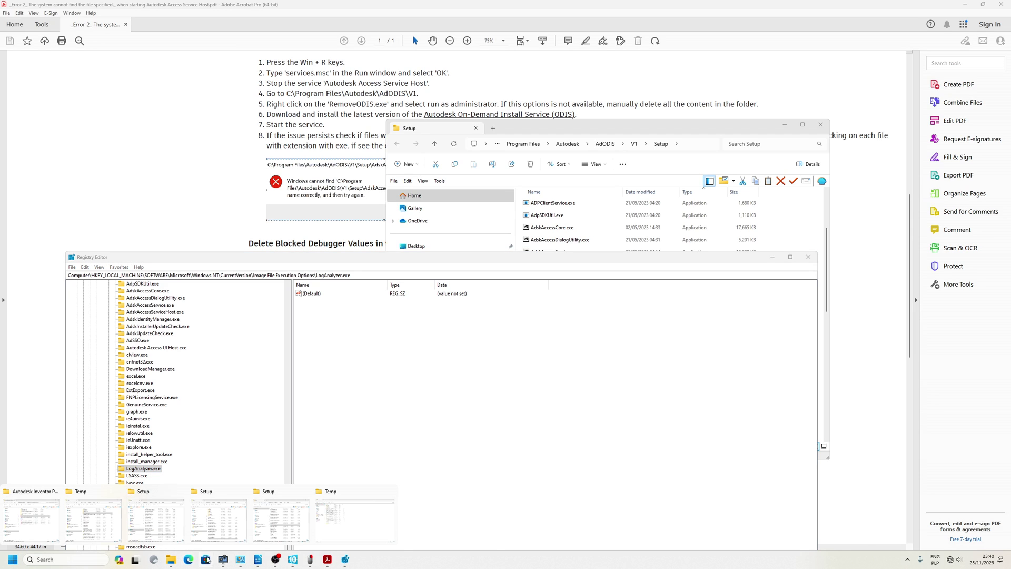
pyautogui.click(271, 531)
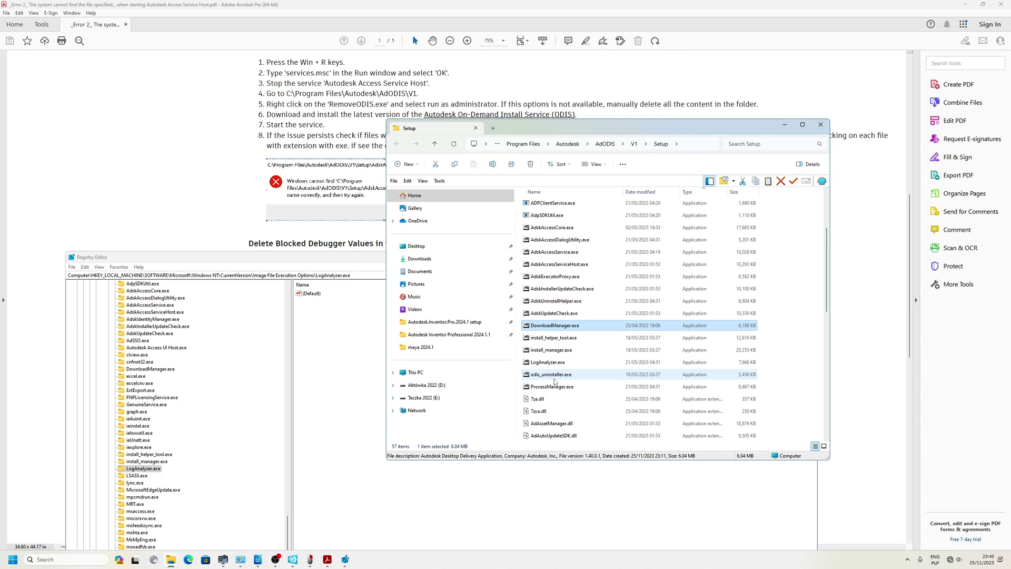
# Search the keys around LogAnalyzer.exe for a match to the uninstaller executable and locate that file in the Setup folder.
pyautogui.click(152, 506)
pyautogui.scroll(-5, 152, 507)
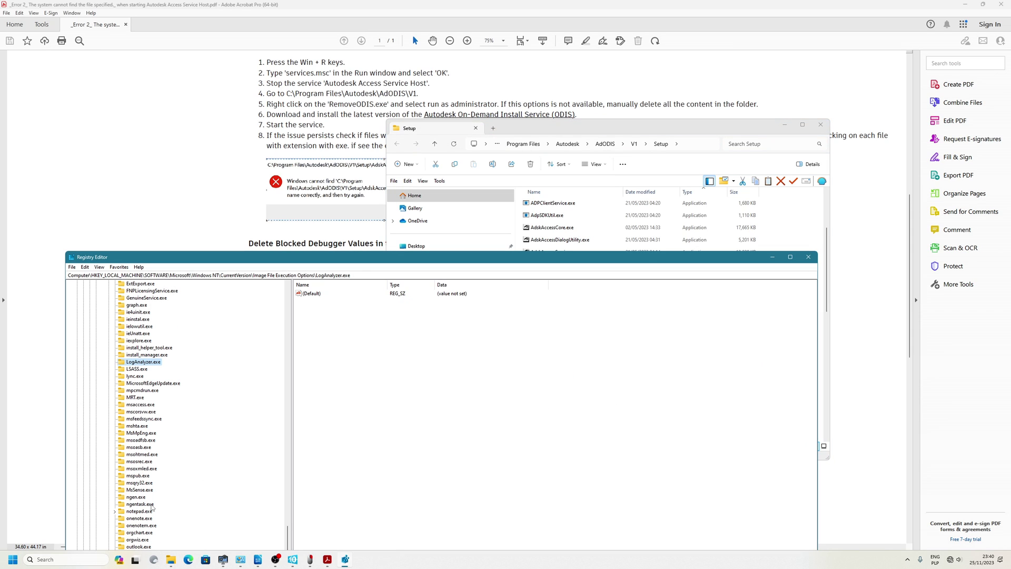
pyautogui.scroll(-5, 159, 498)
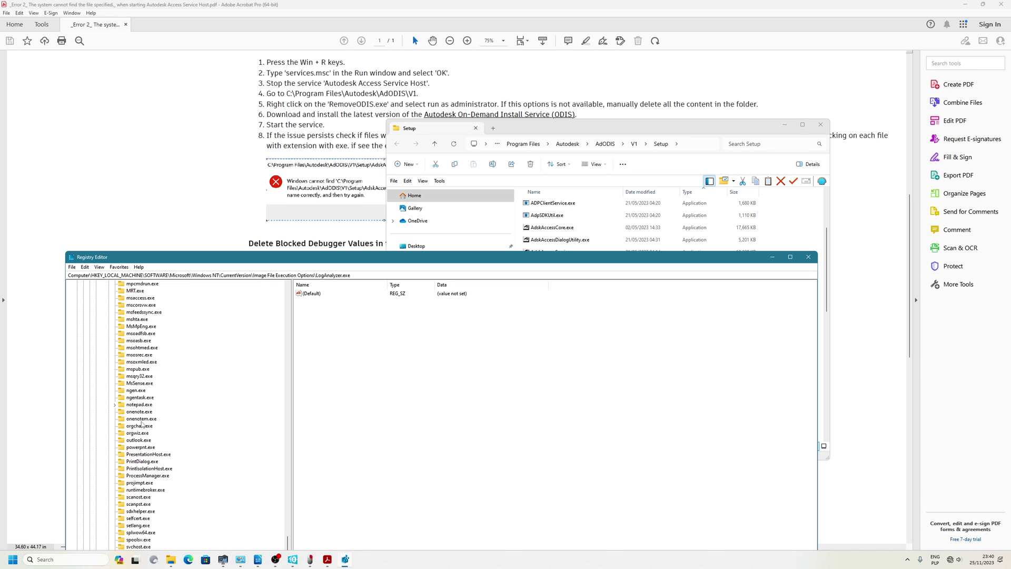
pyautogui.scroll(7, 145, 412)
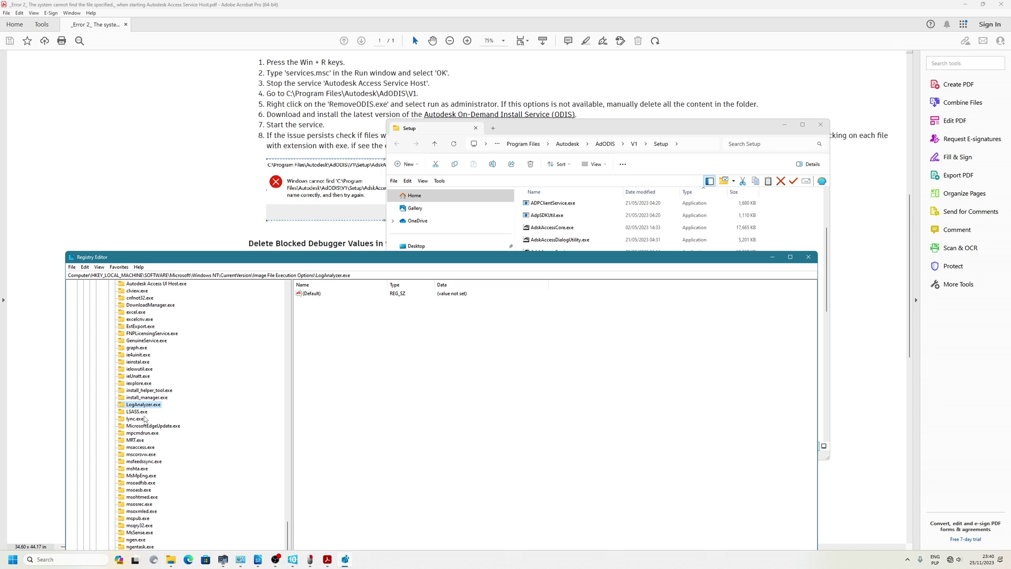
pyautogui.scroll(1, 135, 404)
pyautogui.click(171, 559)
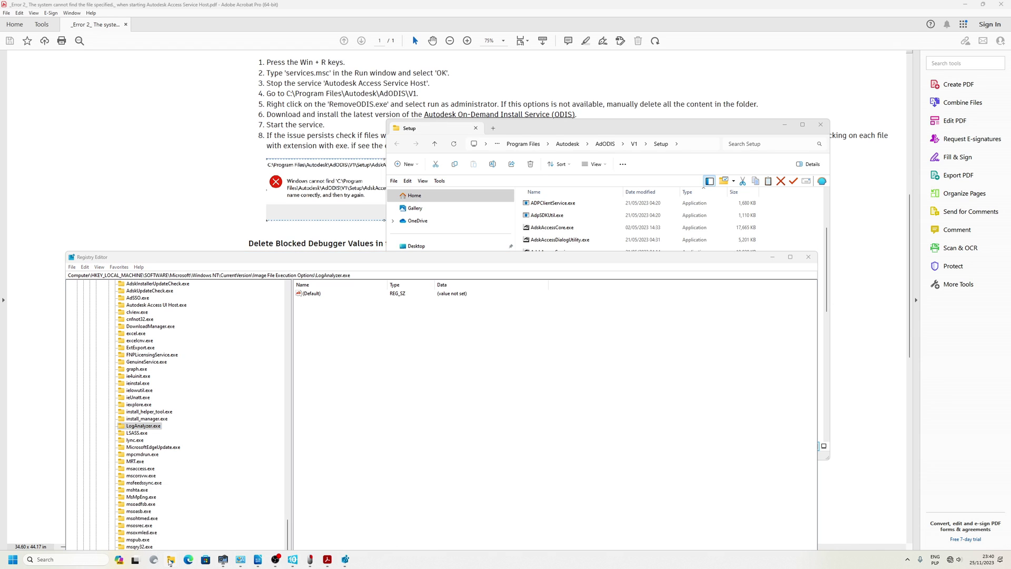
pyautogui.click(285, 526)
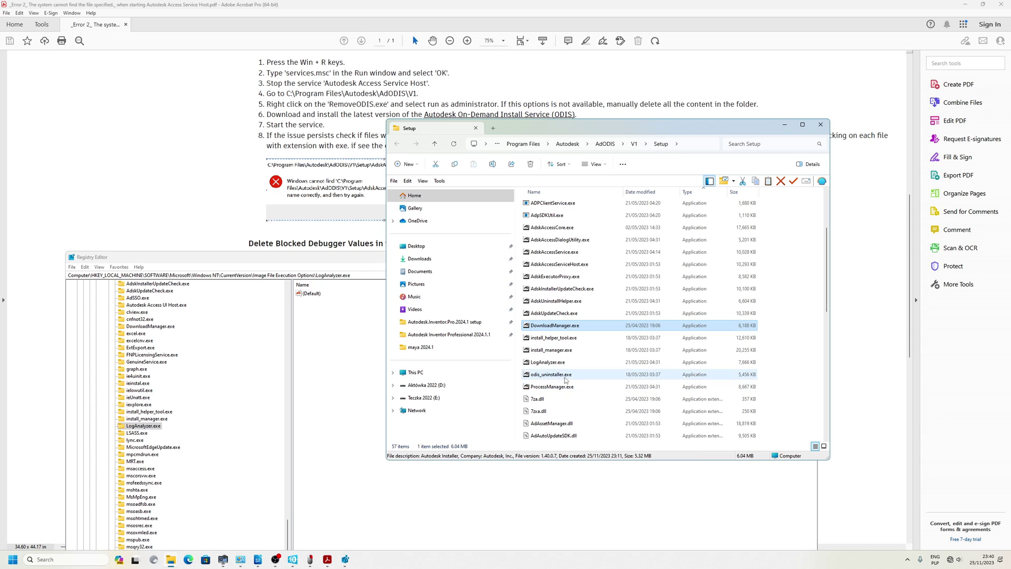
pyautogui.click(552, 374)
# Inspect the ProcessManager.exe registry key for a debugger value and look over the neighbouring keys.
pyautogui.click(137, 476)
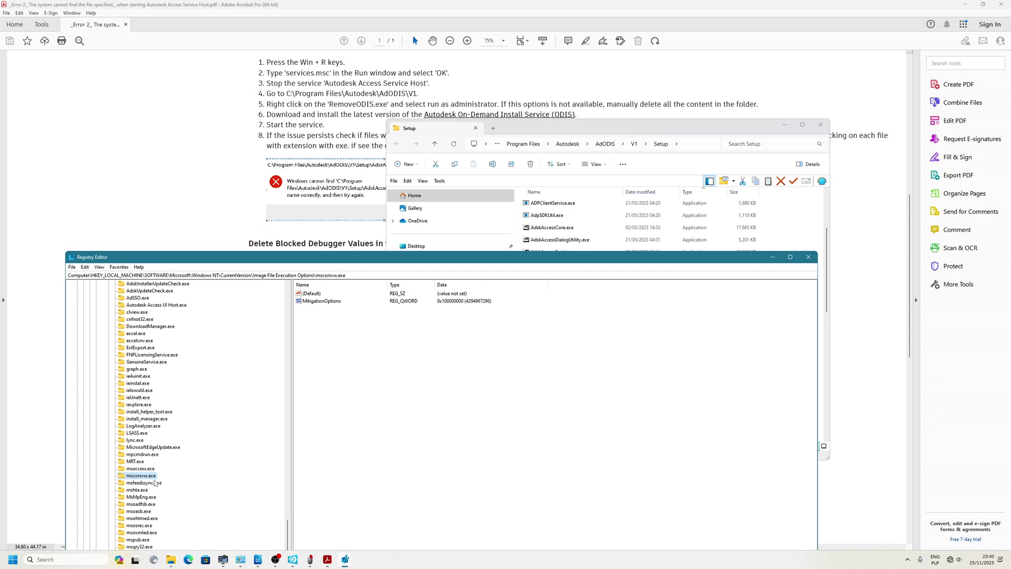
pyautogui.scroll(-7, 159, 484)
pyautogui.click(147, 497)
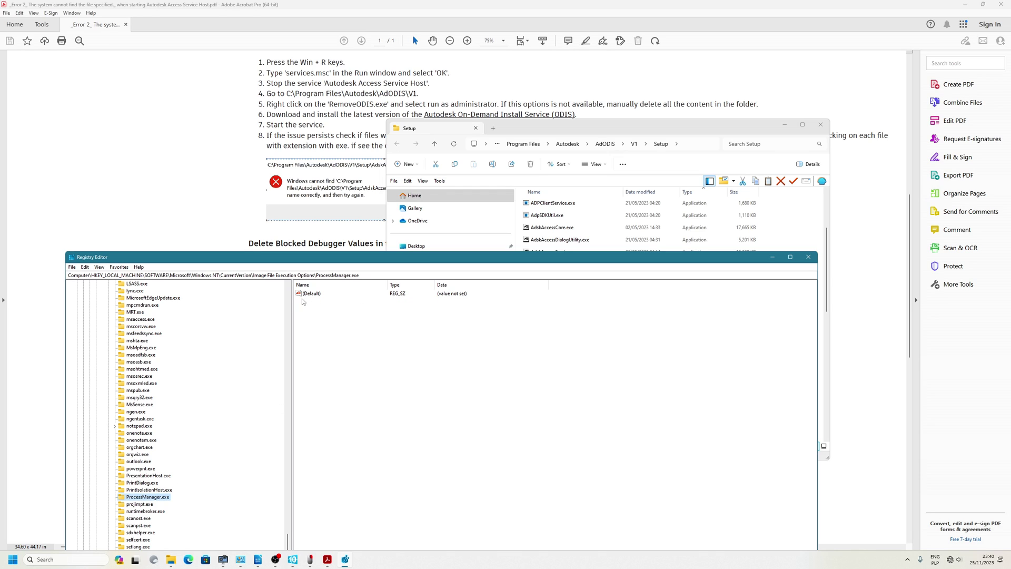
pyautogui.scroll(-1, 172, 504)
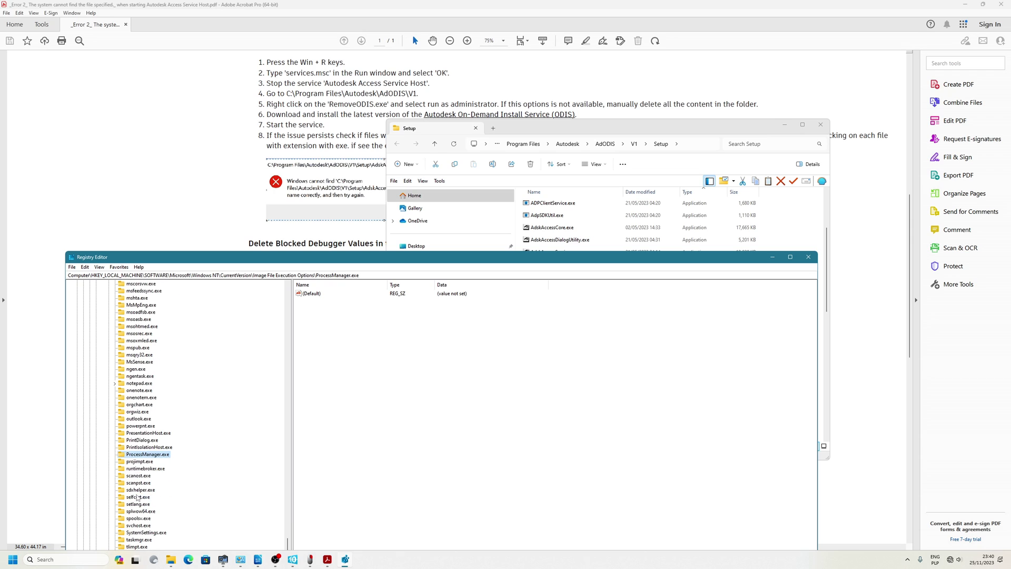
pyautogui.scroll(8, 150, 490)
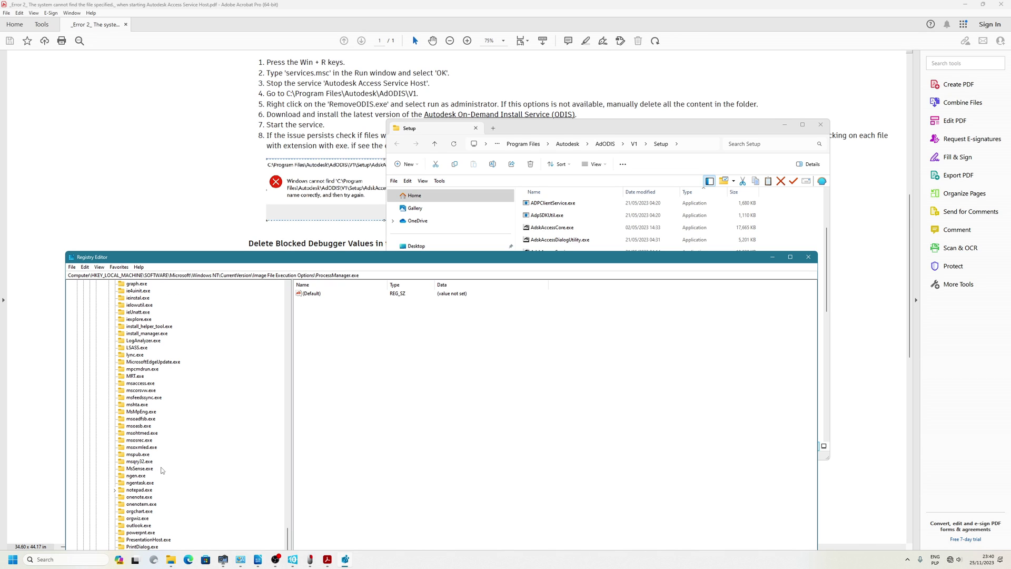
pyautogui.scroll(-5, 148, 487)
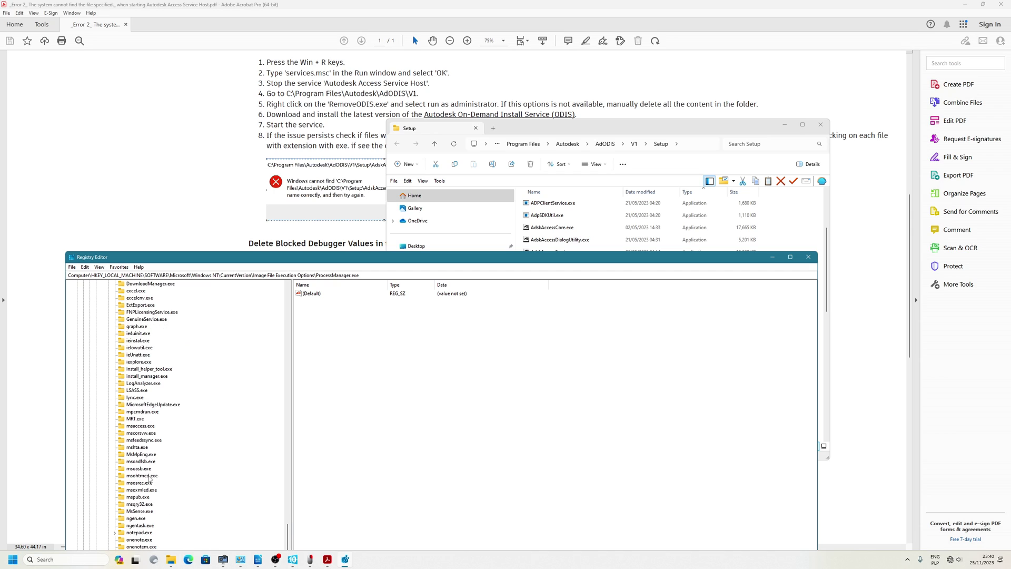
pyautogui.scroll(-3, 149, 479)
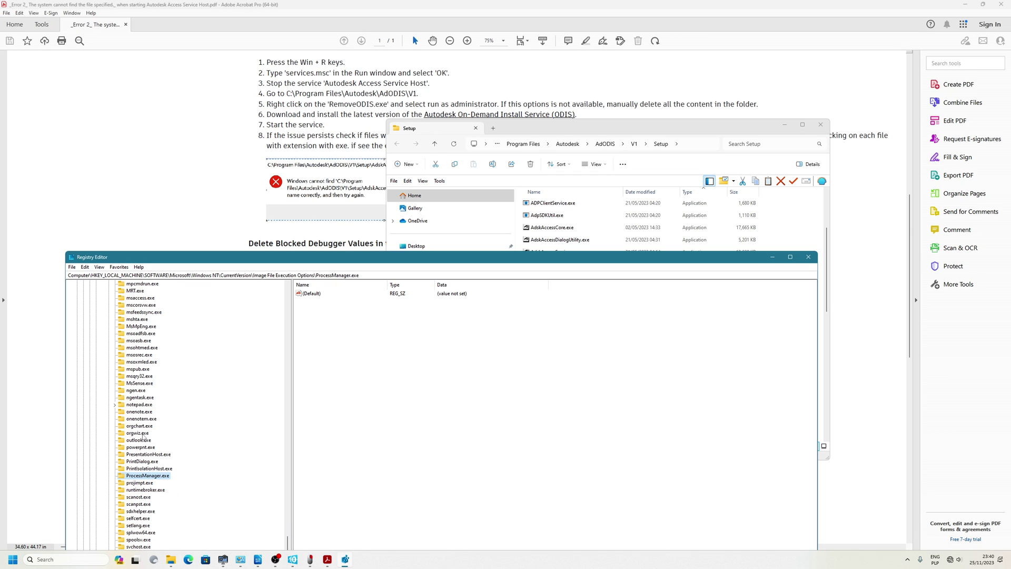
# Look up the Autodesk Inventor 2024 program group among the installed programs, then return to the Registry Editor.
pyautogui.click(12, 559)
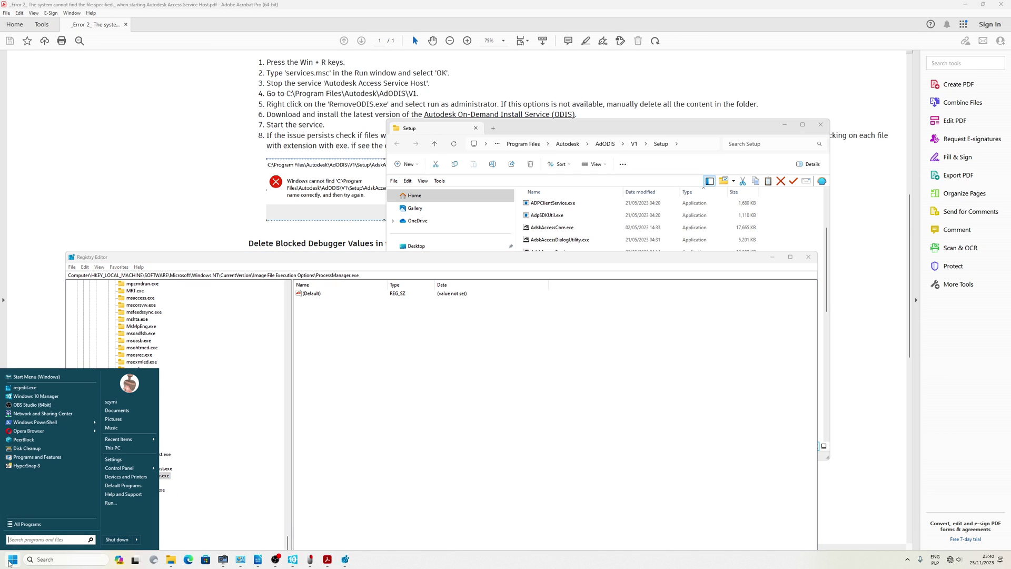
pyautogui.click(31, 523)
pyautogui.click(52, 432)
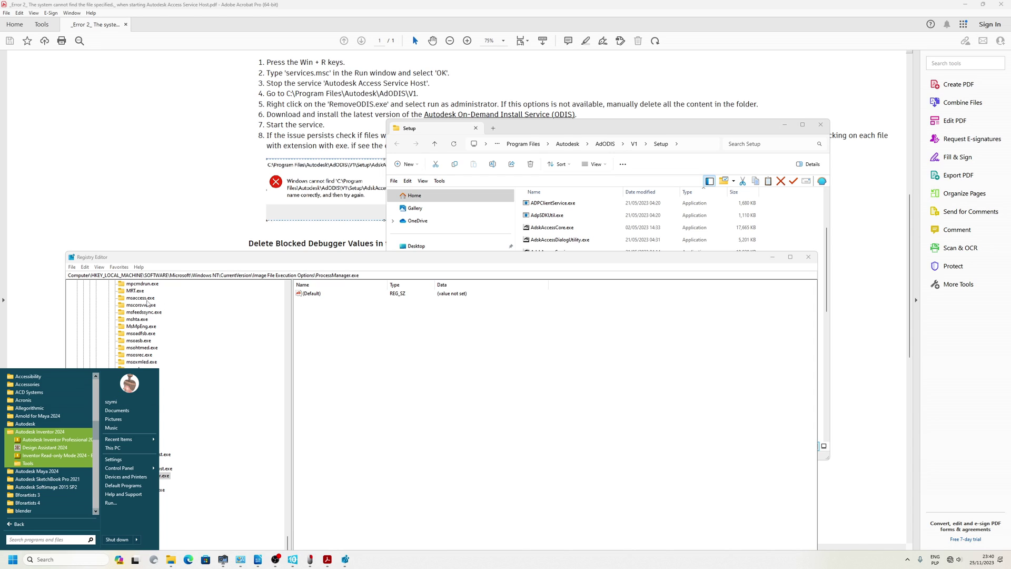
pyautogui.click(248, 268)
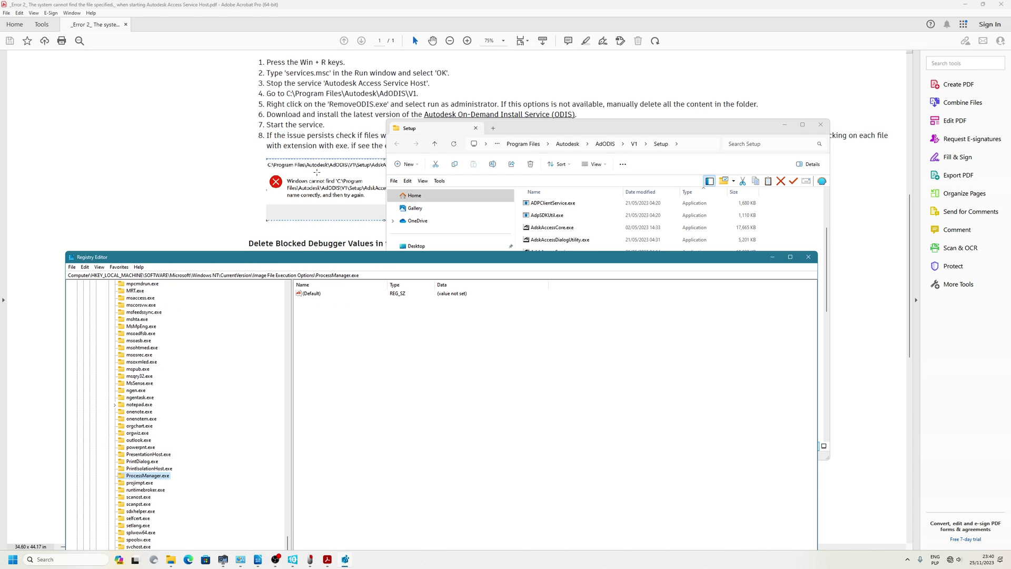
# Review the PDF section on deleting blocked debugger values and highlight the value name 'debugger' in the fourth instruction.
pyautogui.click(504, 105)
pyautogui.scroll(-3, 468, 252)
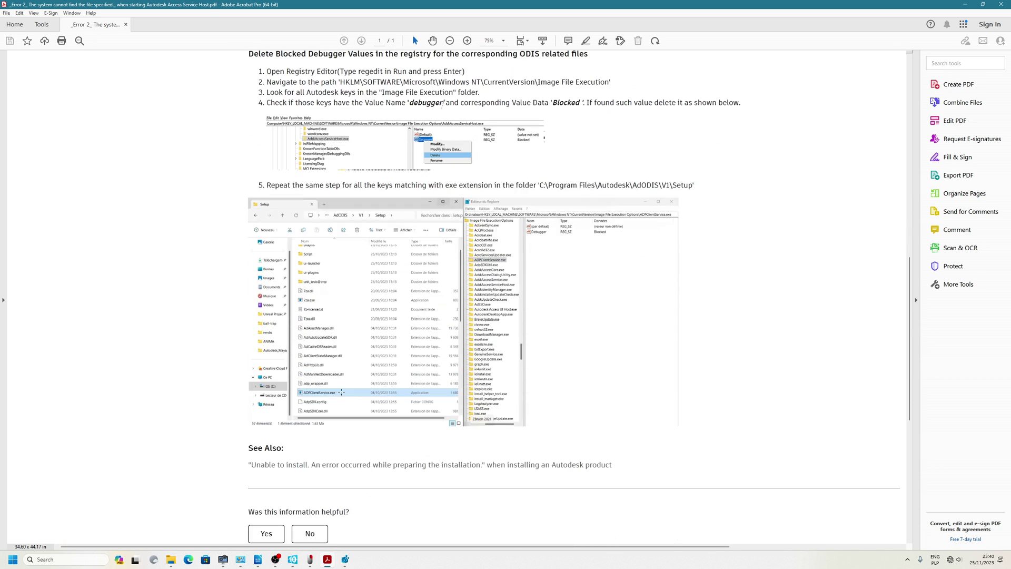
pyautogui.scroll(2, 419, 389)
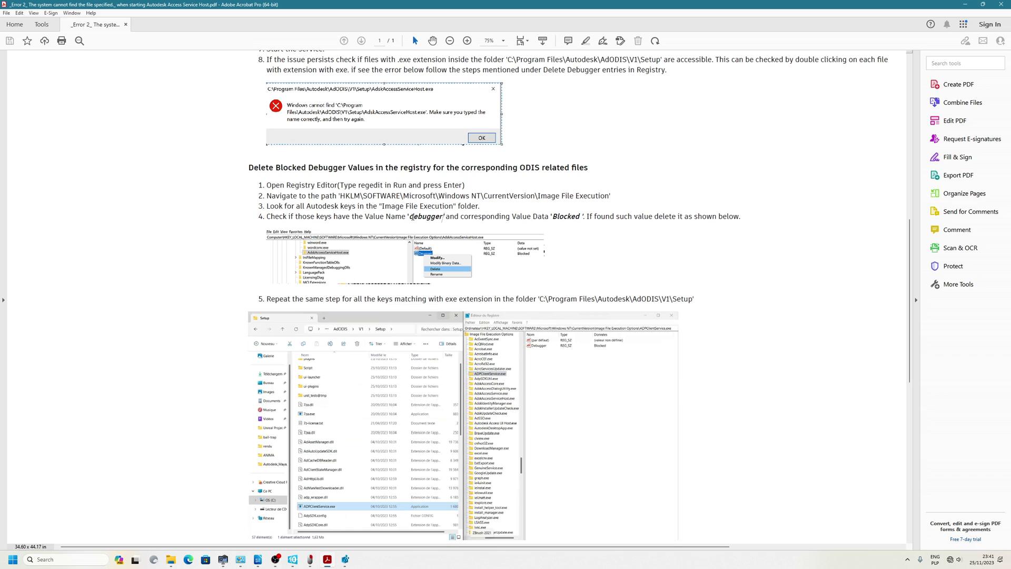
# Inspect the projimpt.exe, mpcmdrun.exe, LSASS.exe, install_helper_tool.exe and iexplore.exe registry keys for a debugger value.
pyautogui.click(346, 560)
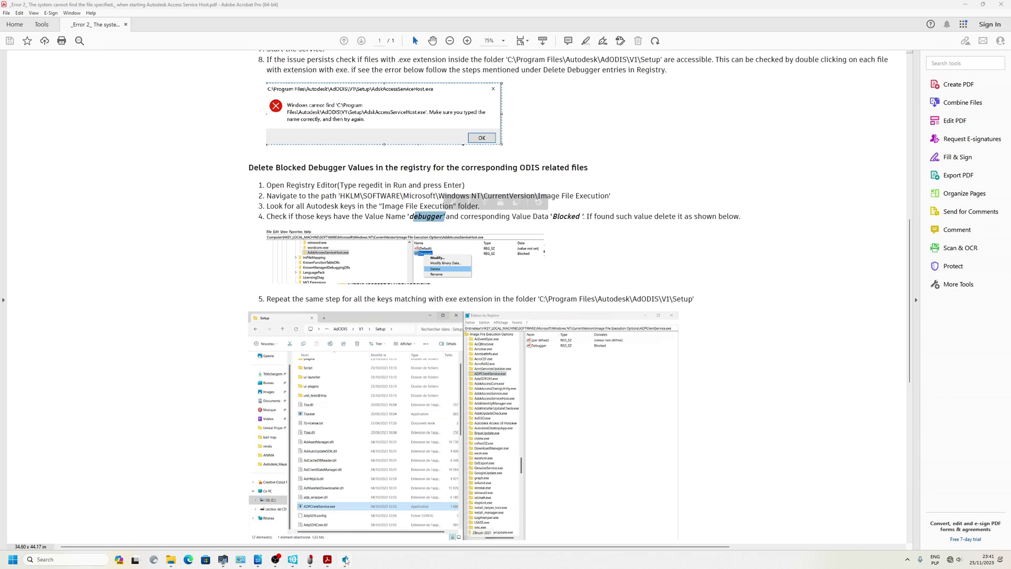
pyautogui.click(140, 483)
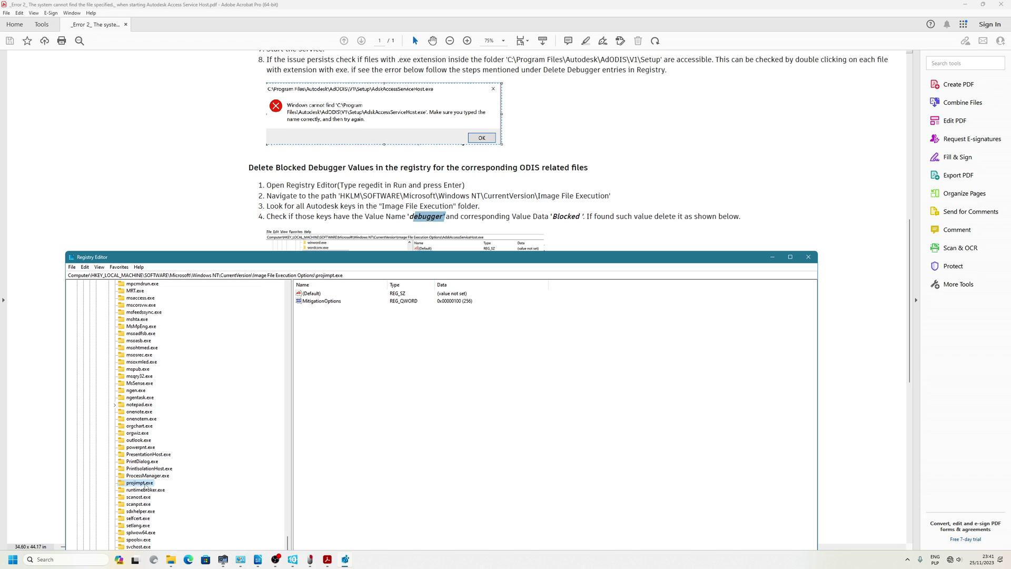
pyautogui.scroll(3, 150, 437)
pyautogui.click(143, 348)
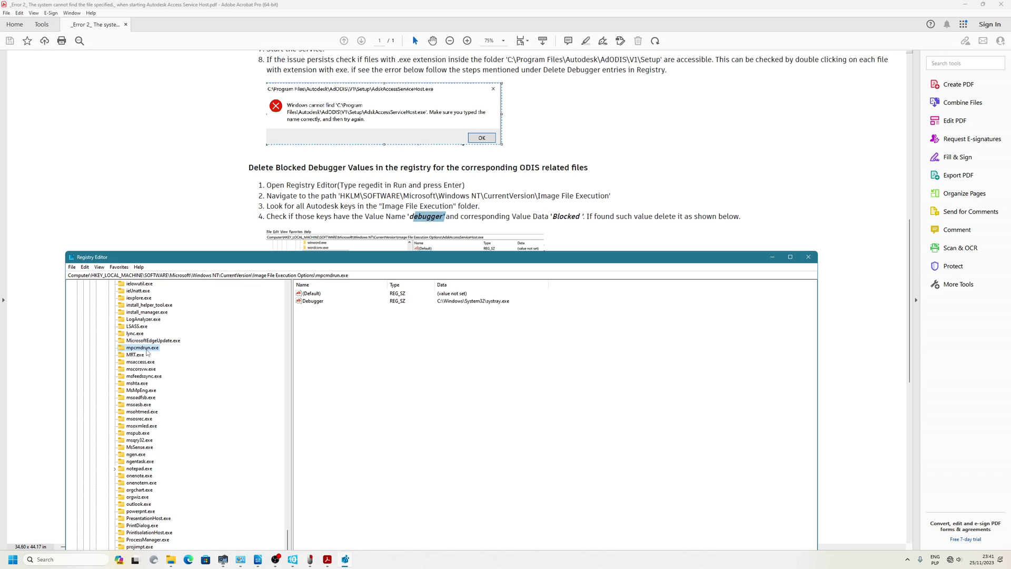
pyautogui.click(319, 302)
pyautogui.click(138, 328)
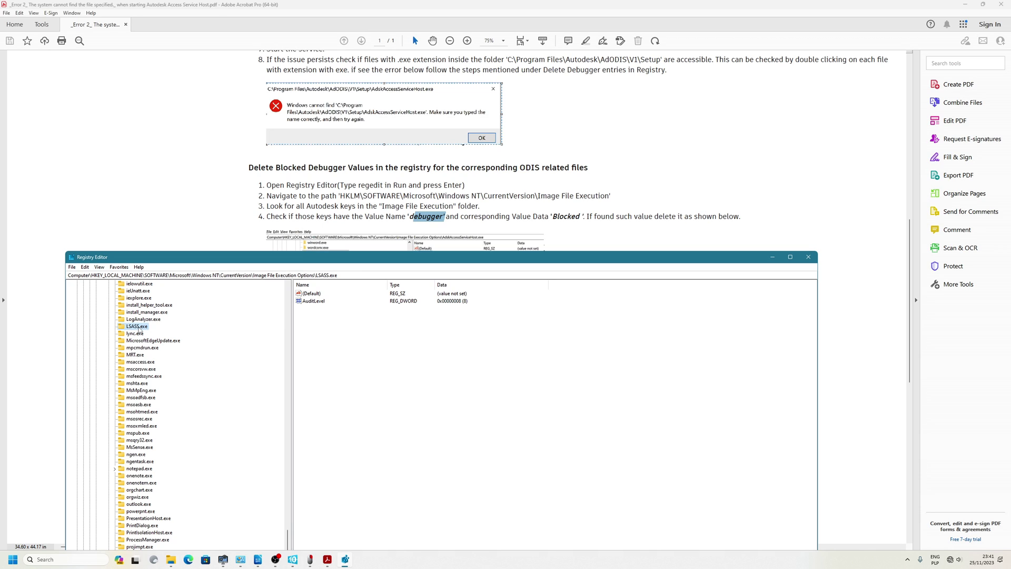
pyautogui.click(146, 312)
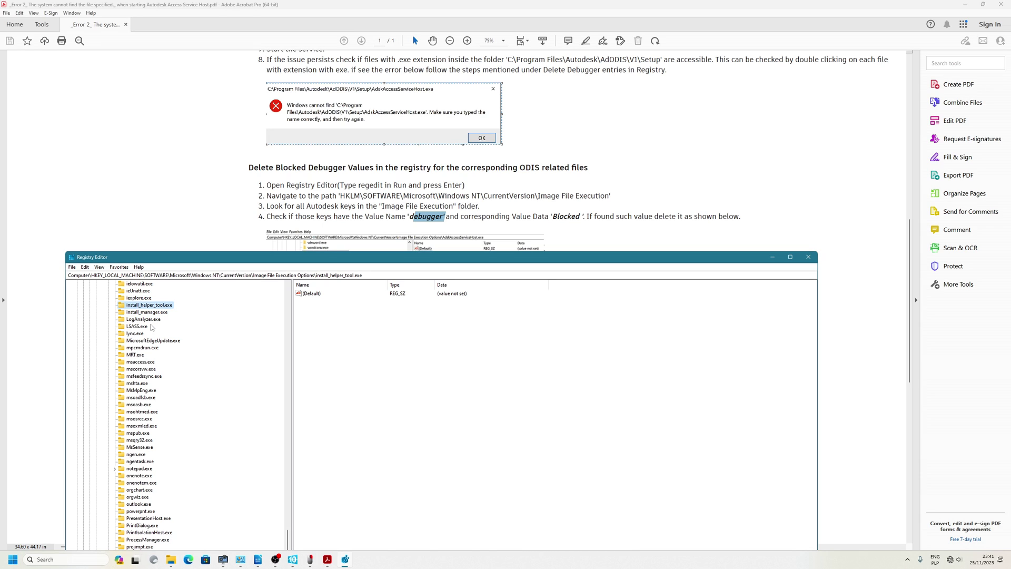
pyautogui.click(144, 298)
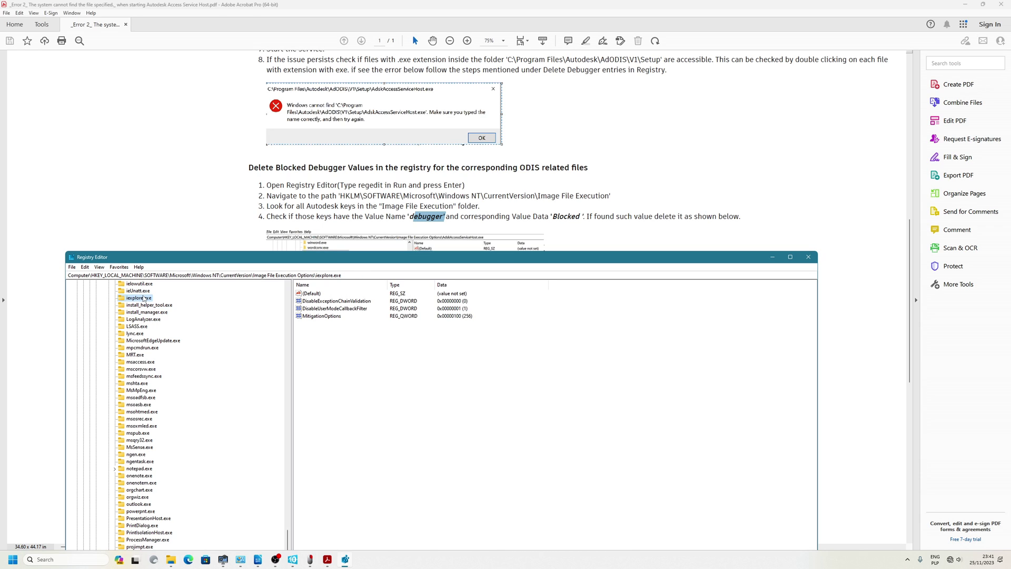
# Open the Debugger value of the mpcmdrun.exe key to view its data, and close it without changes.
pyautogui.click(142, 342)
pyautogui.click(141, 348)
pyautogui.doubleClick(312, 302)
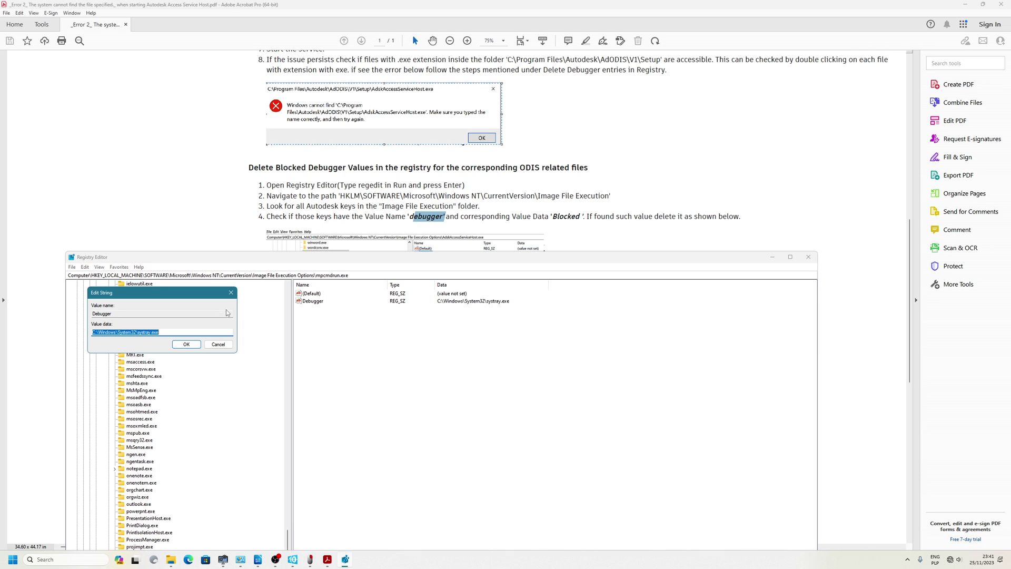
pyautogui.click(218, 344)
pyautogui.rightClick(315, 304)
# Inspect the MRT.exe, msfeedssync.exe and notepad.exe registry keys for a debugger value.
pyautogui.click(135, 354)
pyautogui.click(142, 385)
pyautogui.click(142, 376)
pyautogui.scroll(-1, 161, 434)
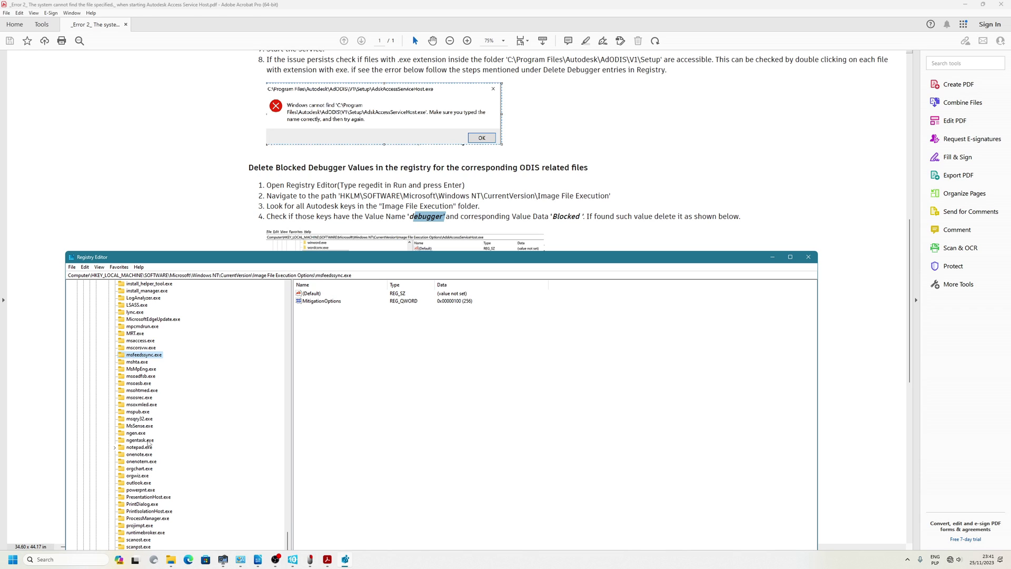
pyautogui.click(140, 447)
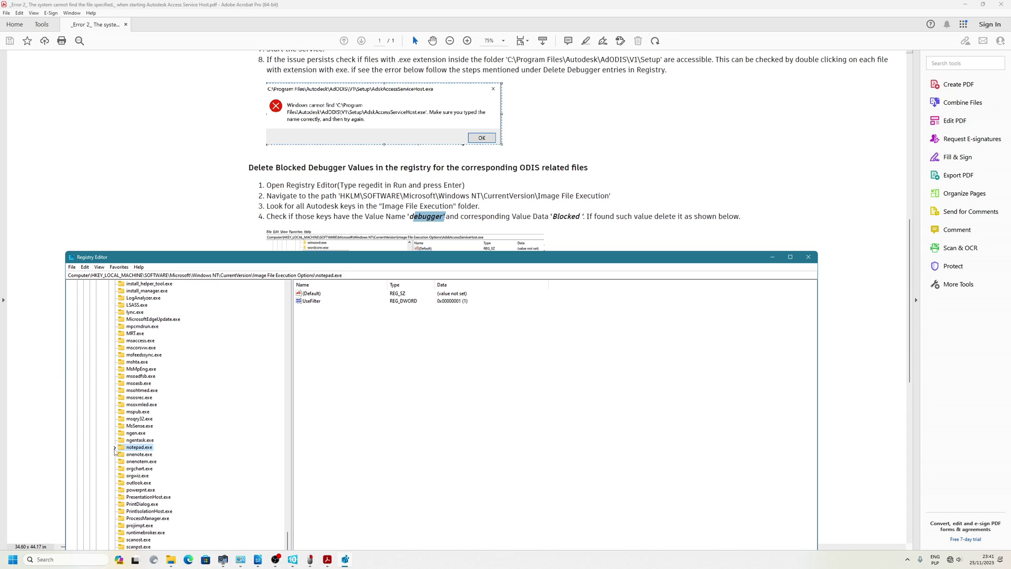
pyautogui.scroll(11, 149, 421)
# Inspect the Image File Execution Options keys in order from AcEventSync.exe through ADPClientService.exe for a blocked debugger value.
pyautogui.click(147, 291)
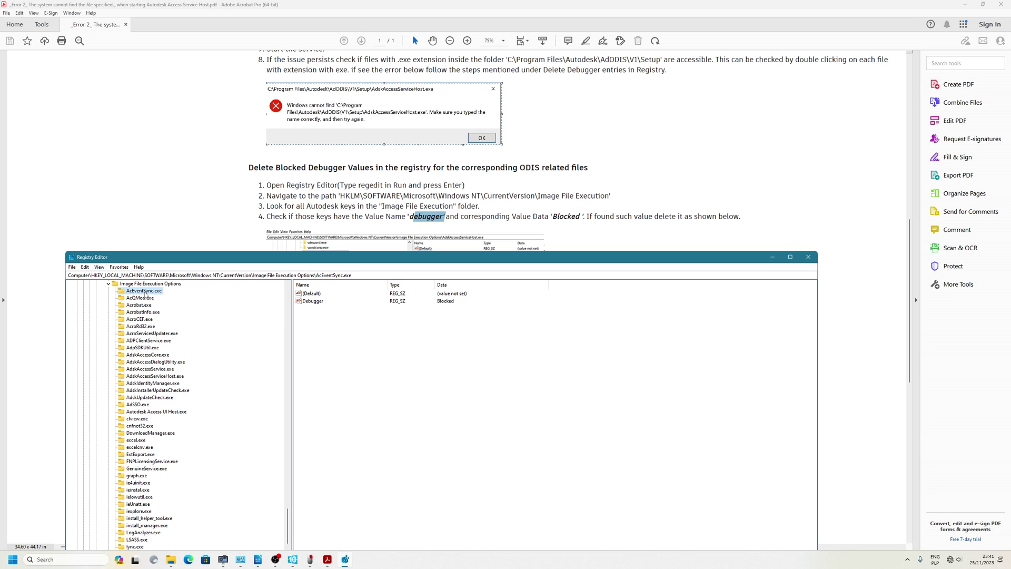
pyautogui.click(141, 298)
pyautogui.click(136, 305)
pyautogui.click(142, 312)
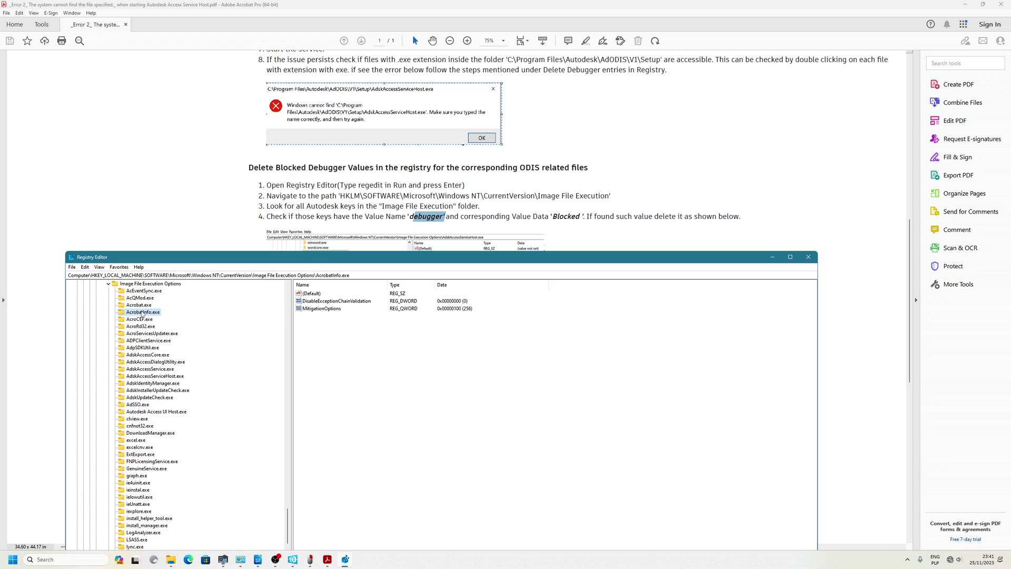
pyautogui.click(147, 320)
pyautogui.click(147, 326)
pyautogui.click(147, 335)
pyautogui.click(147, 341)
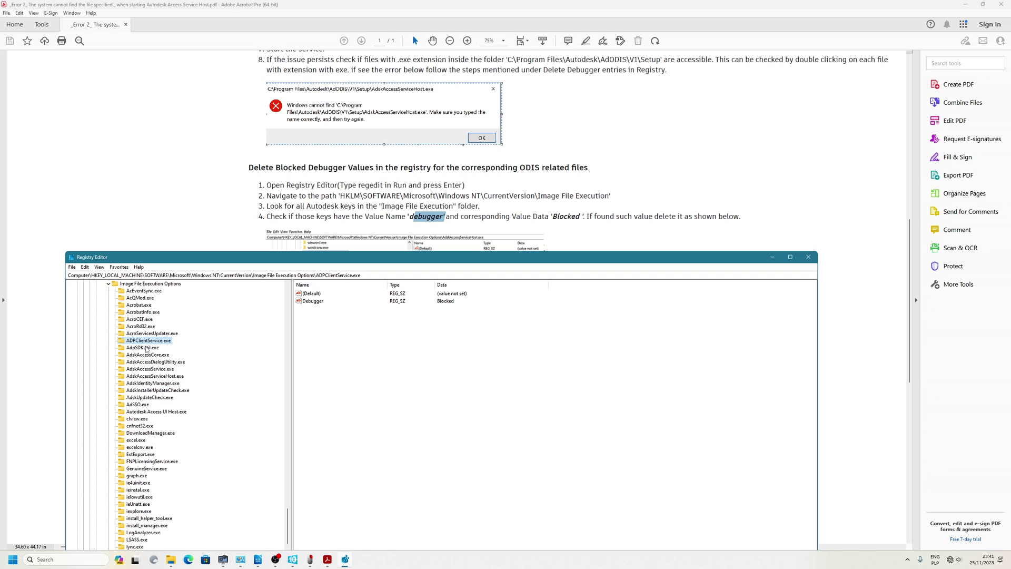
# Try to delete the blocked Debugger value from the AdpSDKUtil.exe registry key.
pyautogui.click(150, 348)
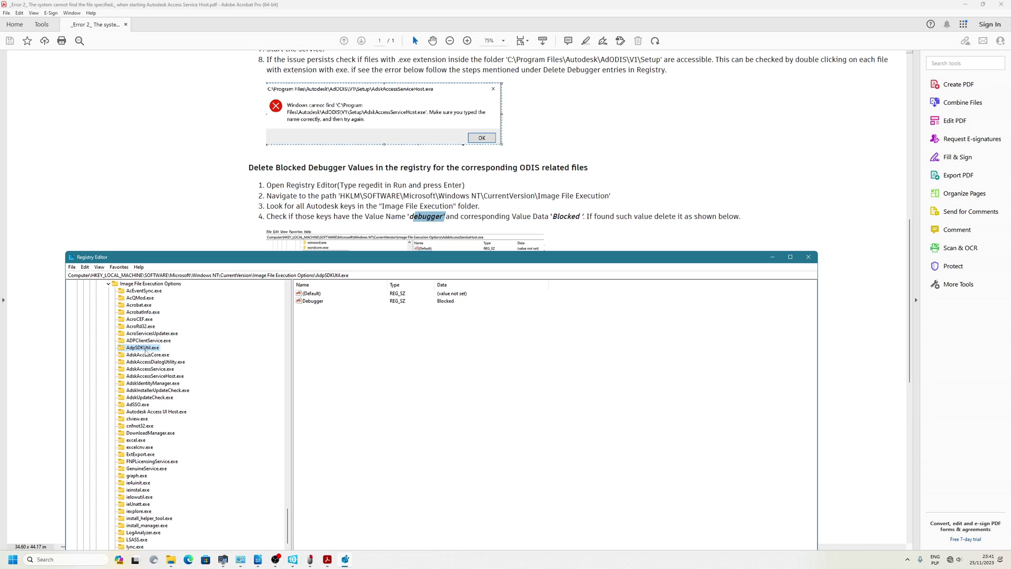
pyautogui.rightClick(309, 301)
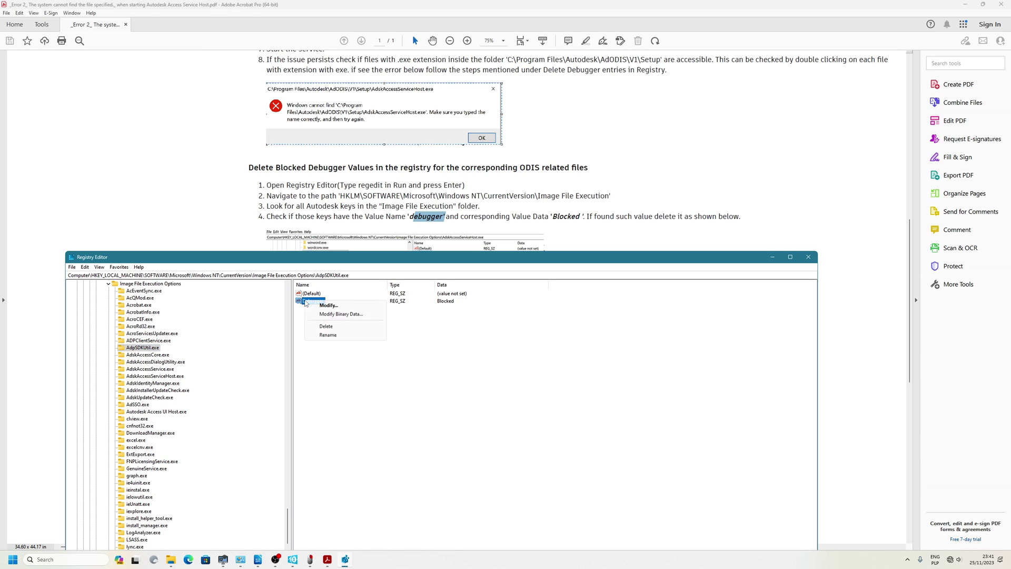
pyautogui.click(330, 326)
pyautogui.click(565, 279)
# Check the AdskAccessCore.exe, AdpSDKUtil.exe and ADPClientService.exe keys for a debugger value, then minimize the Registry Editor.
pyautogui.click(148, 354)
pyautogui.click(143, 347)
pyautogui.click(155, 341)
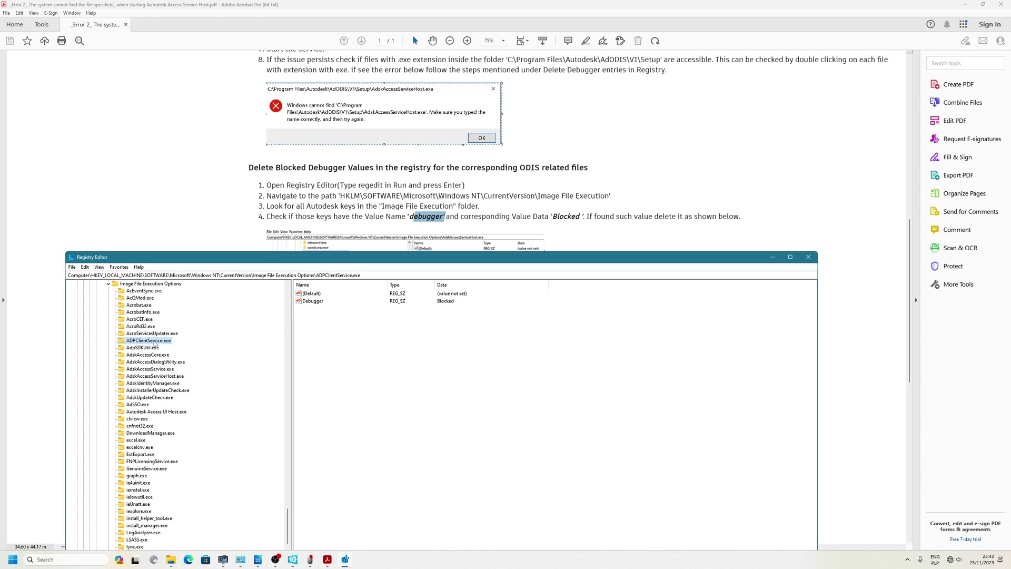
pyautogui.click(317, 302)
pyautogui.click(772, 256)
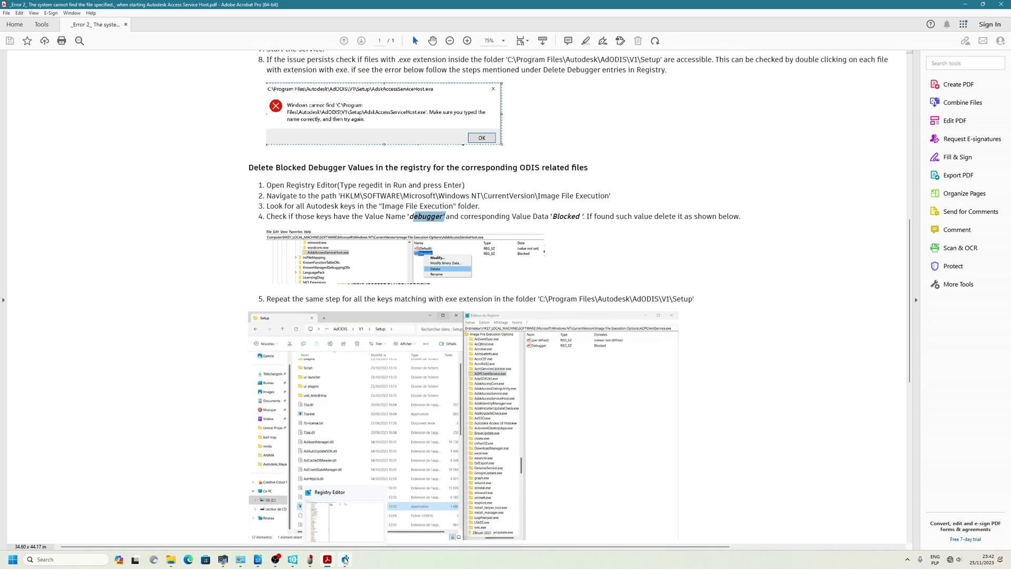
# Switch to System Informer and examine the actions available for the AdskAccessServiceHost.exe process.
pyautogui.rightClick(421, 559)
pyautogui.click(453, 528)
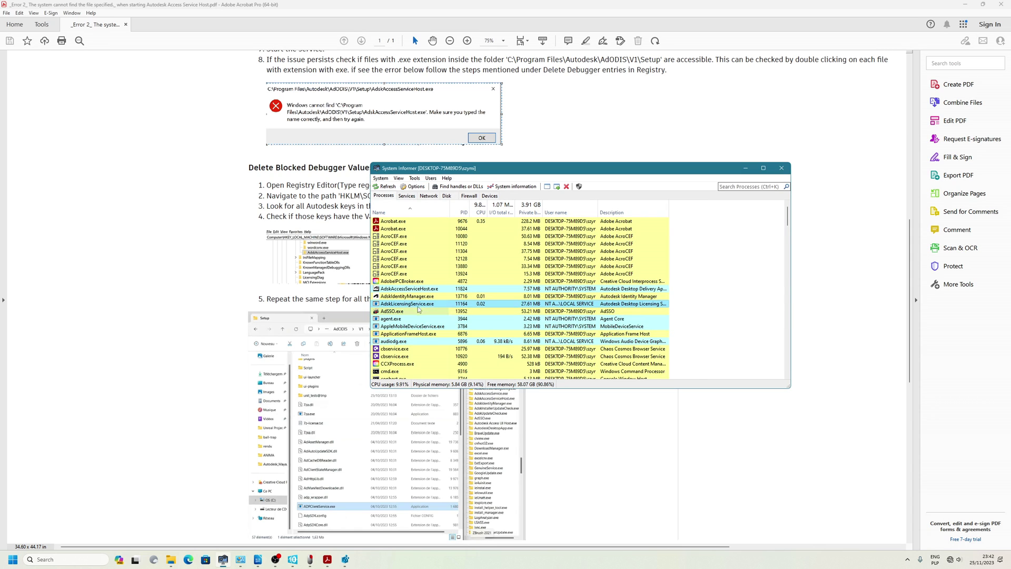
pyautogui.moveTo(416, 292)
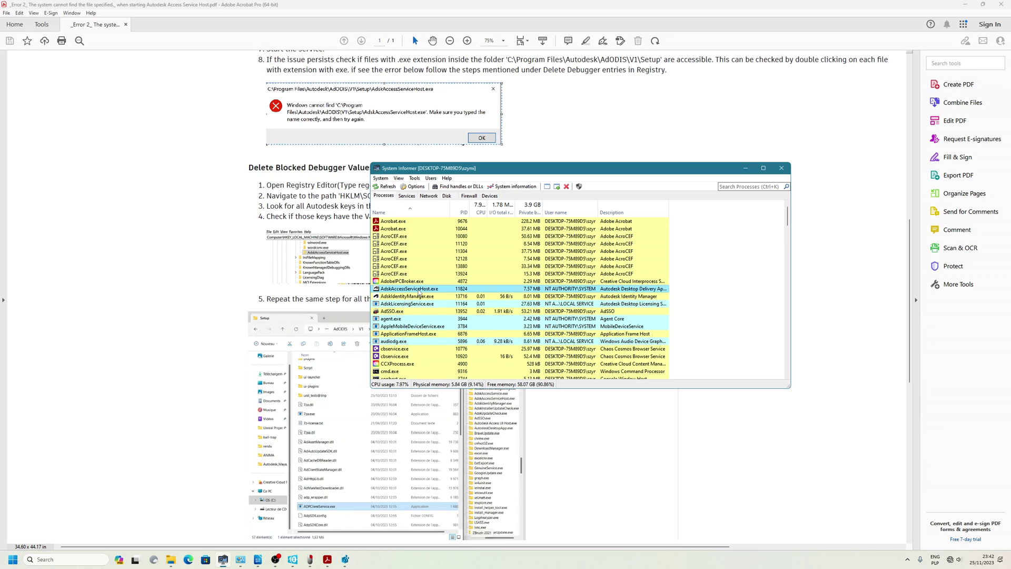
pyautogui.rightClick(418, 290)
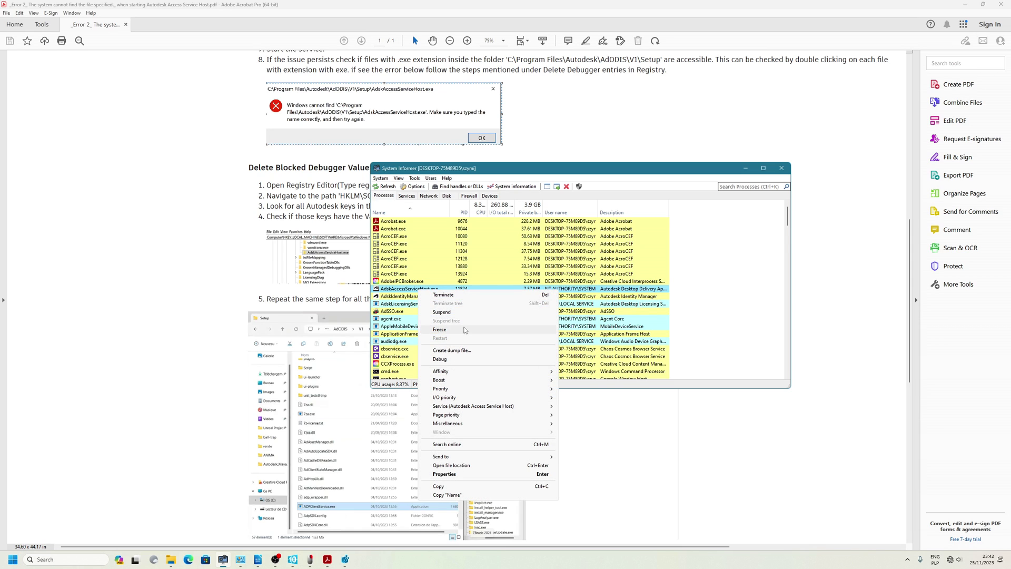
pyautogui.press('Escape')
# Find the Autodesk Access Service Host among the services in System Informer and stop it.
pyautogui.click(406, 196)
pyautogui.scroll(15, 477, 341)
pyautogui.scroll(20, 474, 337)
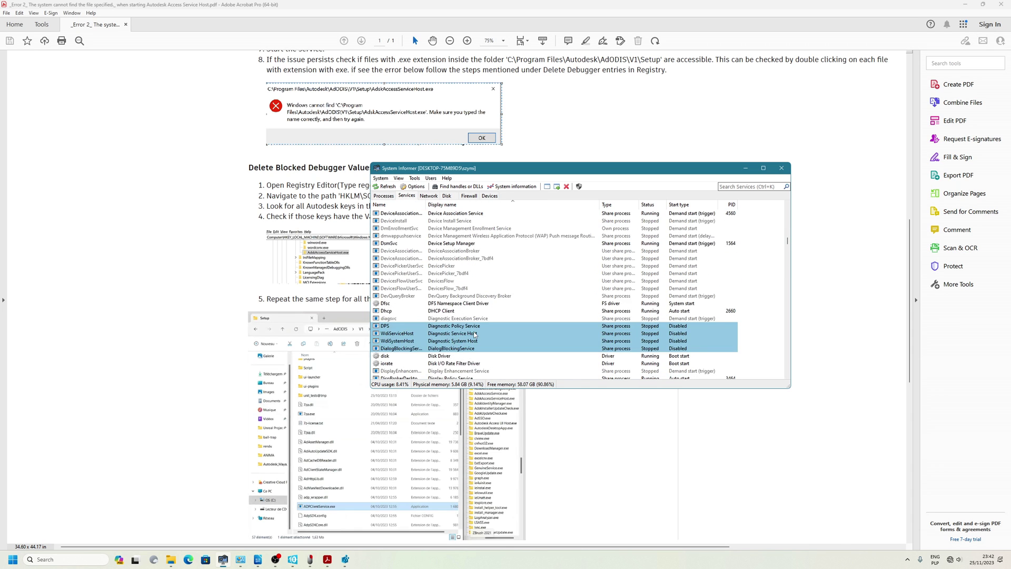
pyautogui.scroll(15, 469, 332)
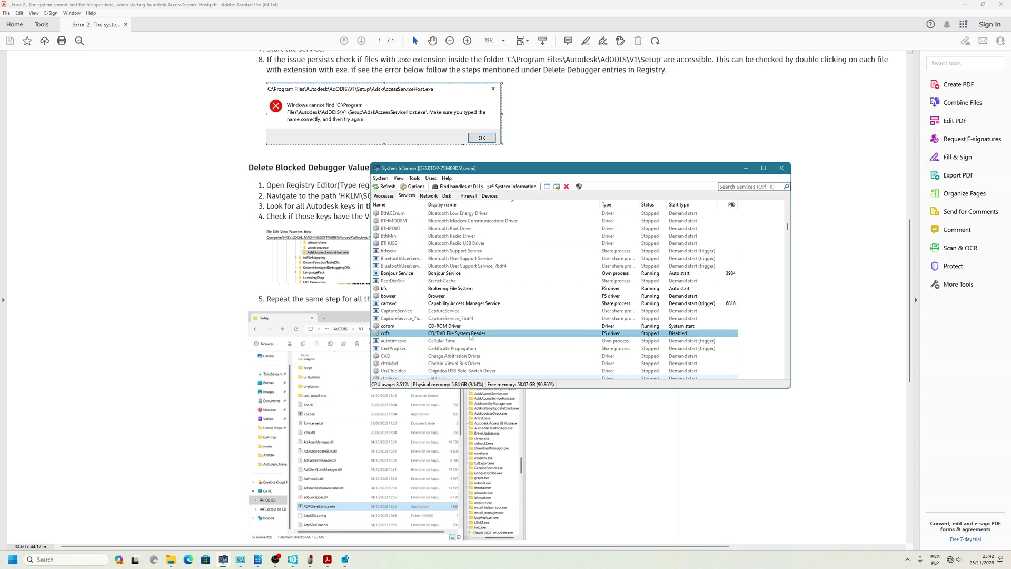
pyautogui.scroll(6, 472, 311)
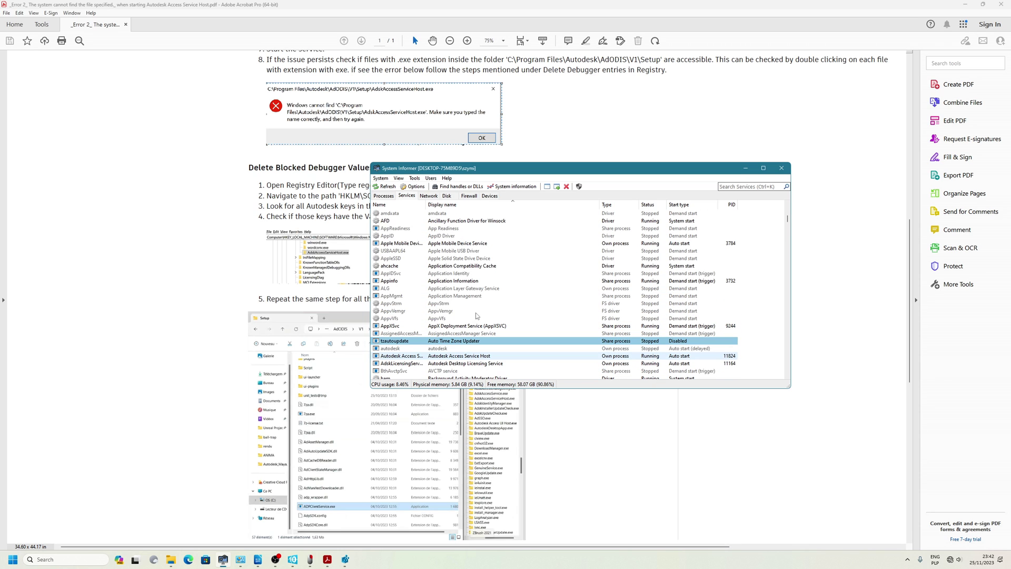
pyautogui.scroll(3, 477, 319)
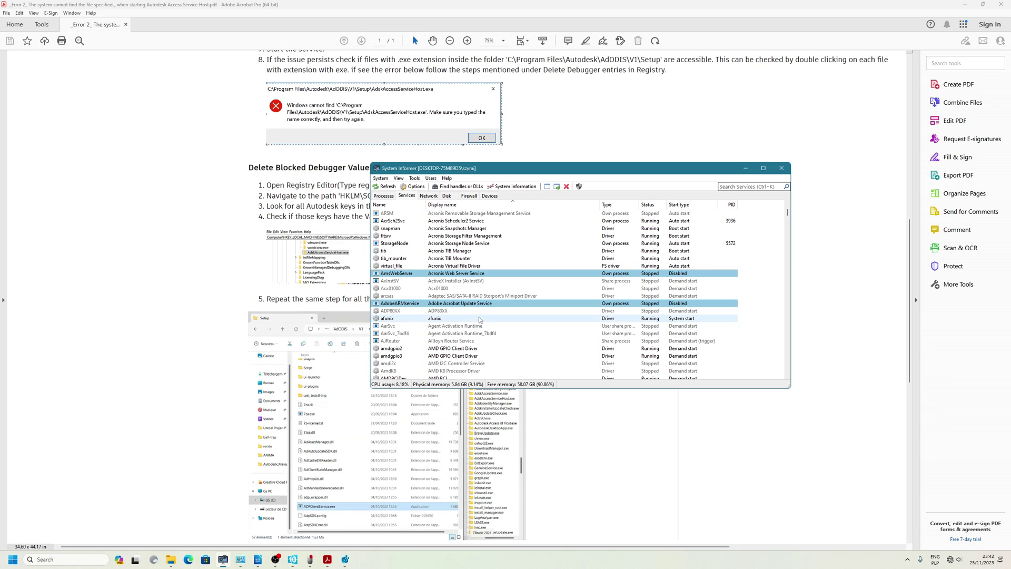
pyautogui.scroll(-8, 472, 320)
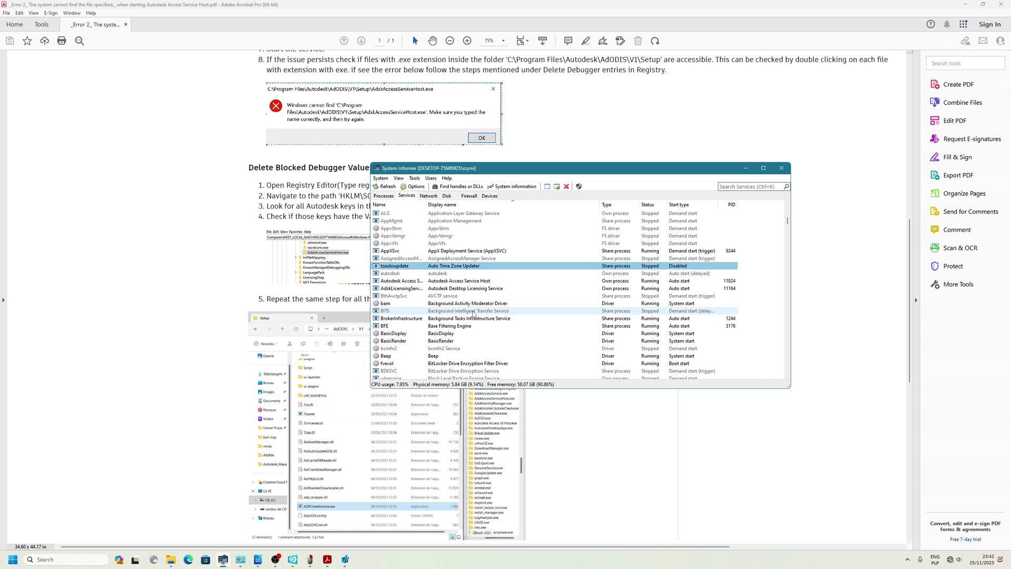
pyautogui.rightClick(464, 281)
pyautogui.click(471, 297)
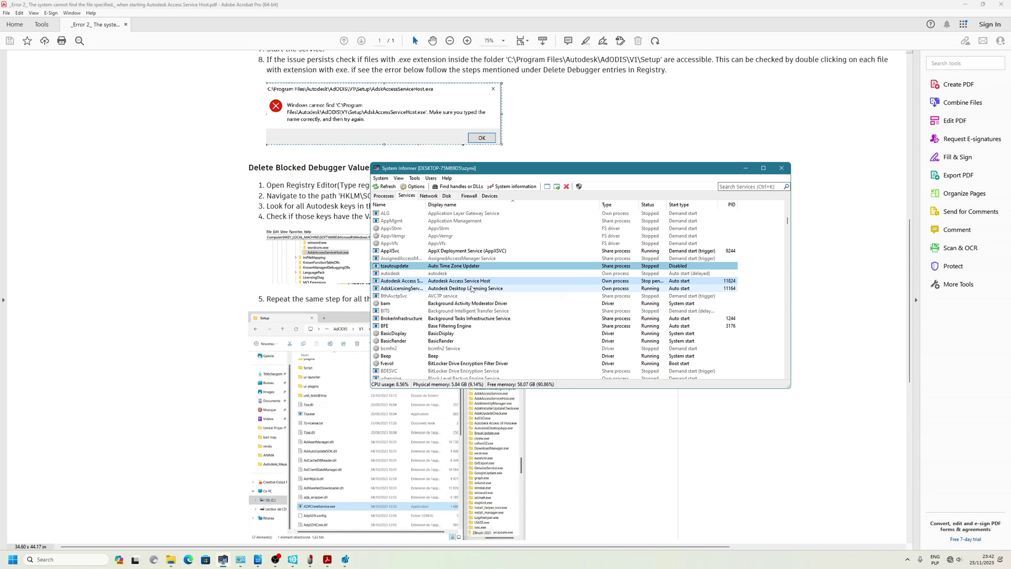
# Move System Informer aside from the article and start the Autodesk Access Service Host service again.
pyautogui.moveTo(458, 168); pyautogui.dragTo(559, 168)
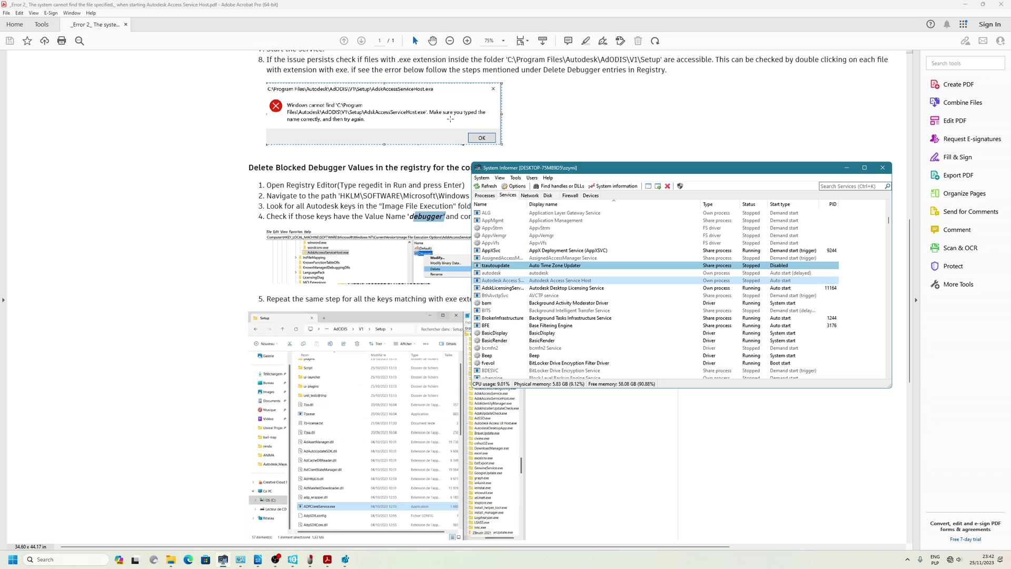
pyautogui.rightClick(569, 280)
pyautogui.click(592, 286)
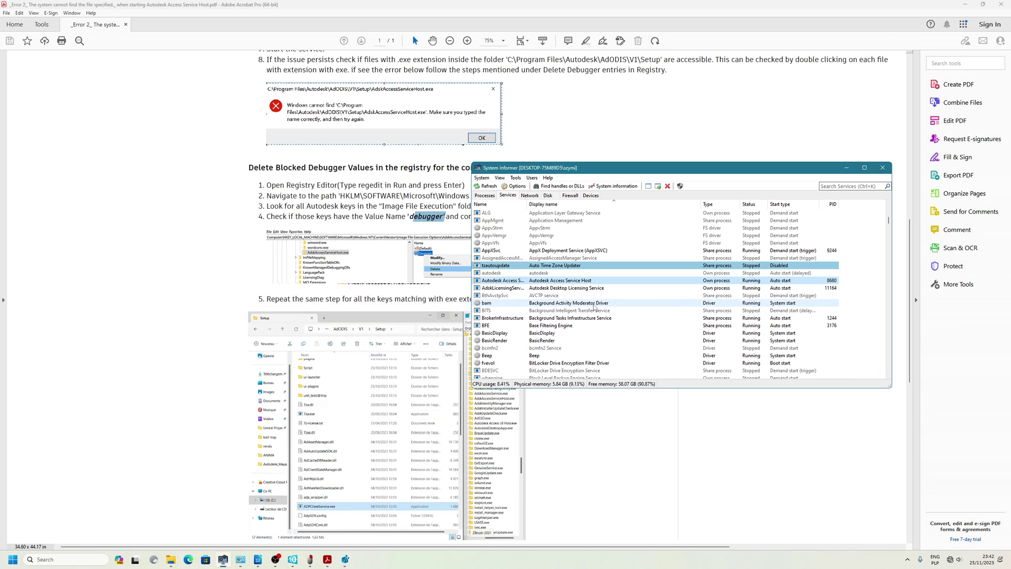
# Switch to File Explorer and take ownership of the Inventor 2024 folder in C:\ProgramData\Autodesk.
pyautogui.click(170, 560)
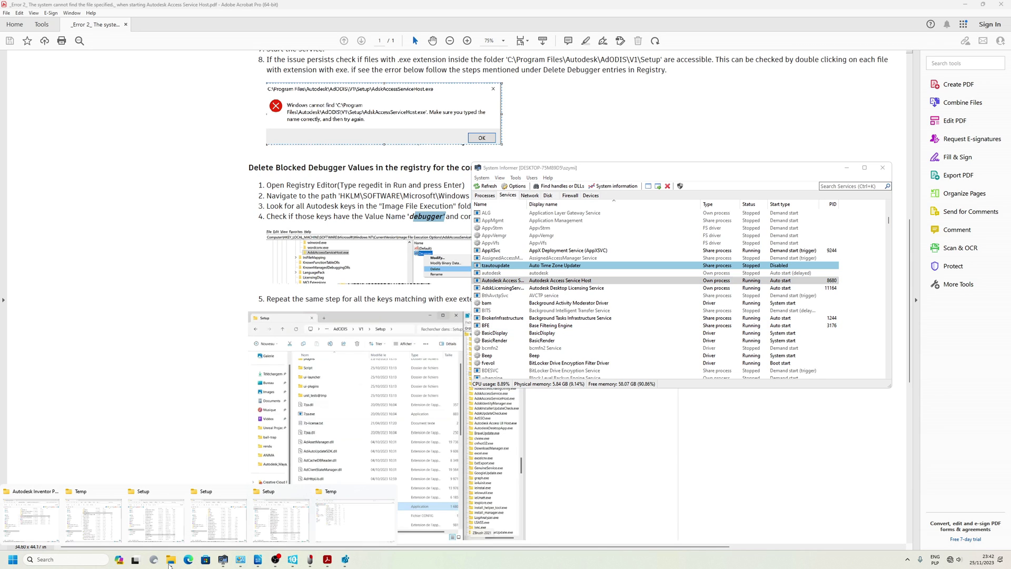
pyautogui.click(351, 534)
pyautogui.click(99, 22)
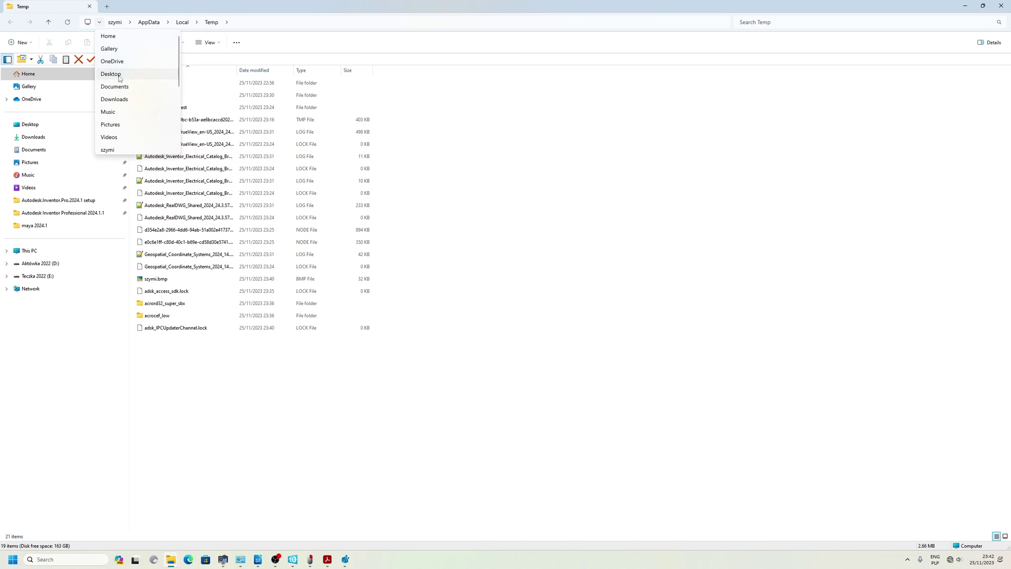
pyautogui.click(109, 88)
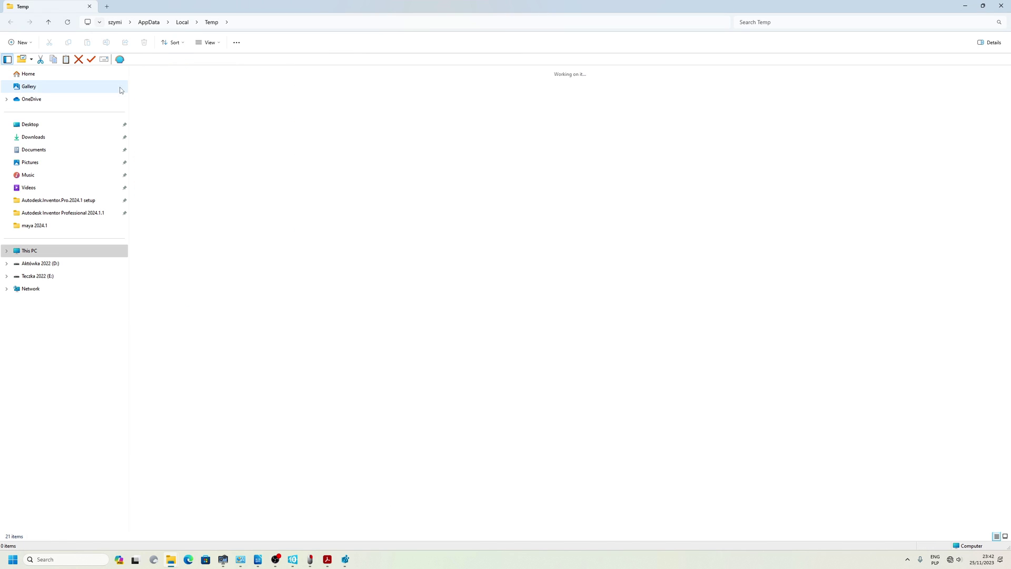
pyautogui.doubleClick(200, 95)
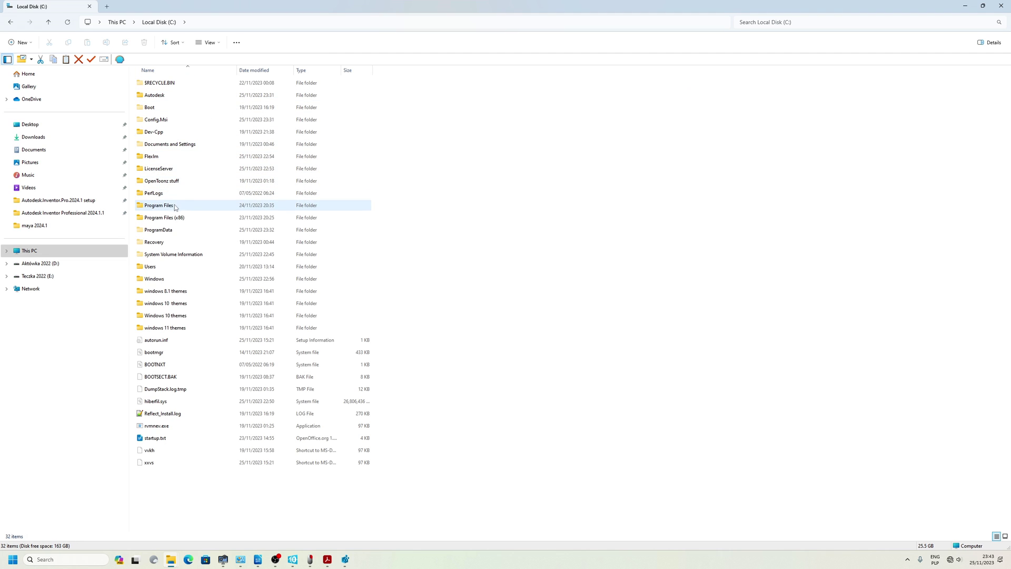
pyautogui.doubleClick(172, 230)
pyautogui.doubleClick(158, 156)
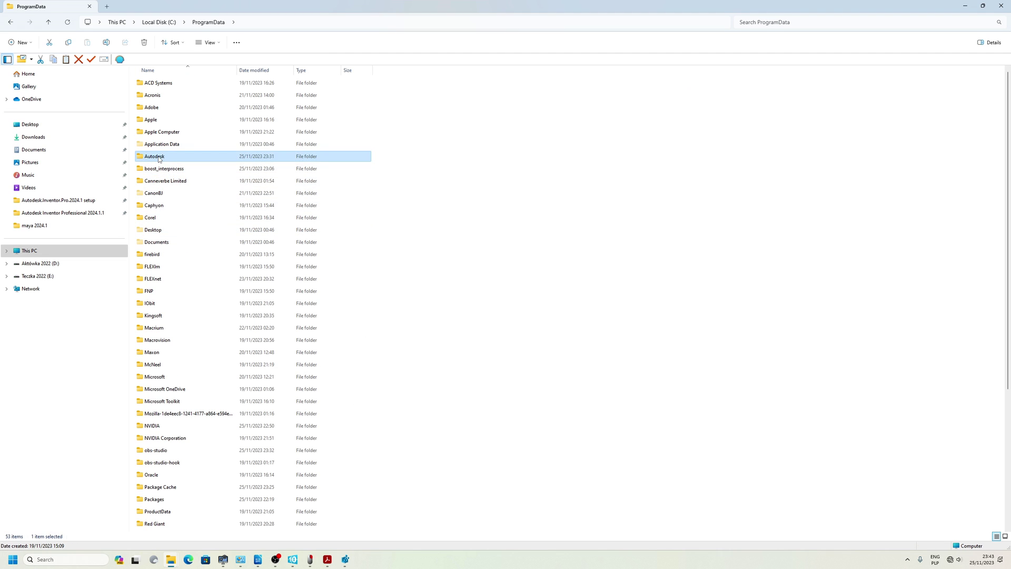
pyautogui.doubleClick(166, 206)
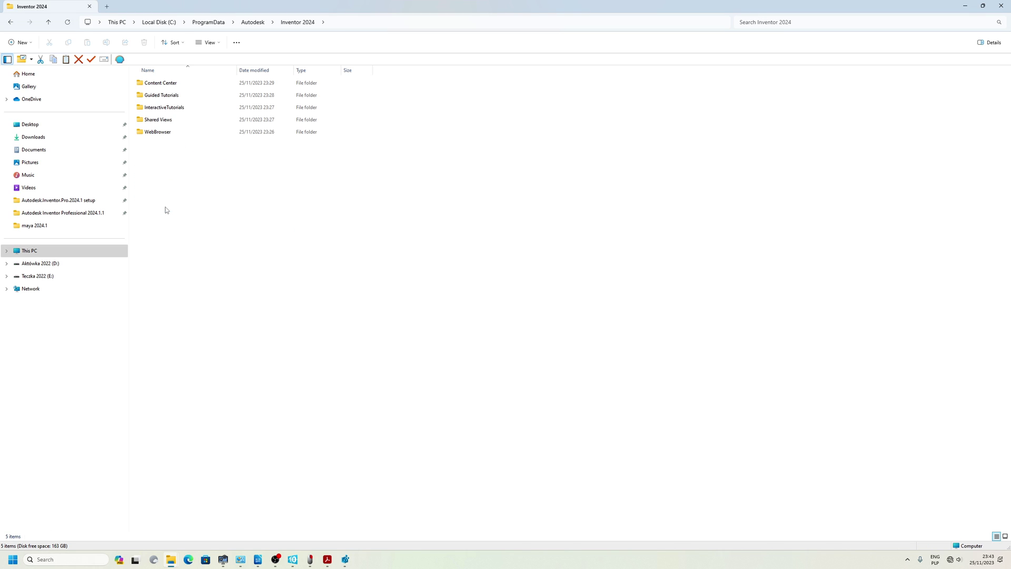
pyautogui.click(10, 22)
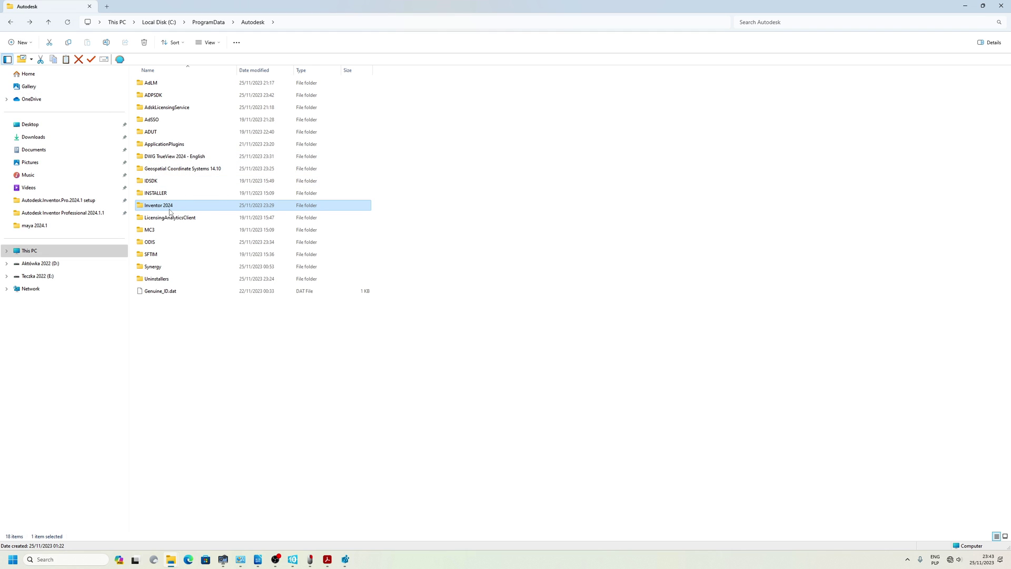
pyautogui.rightClick(166, 209)
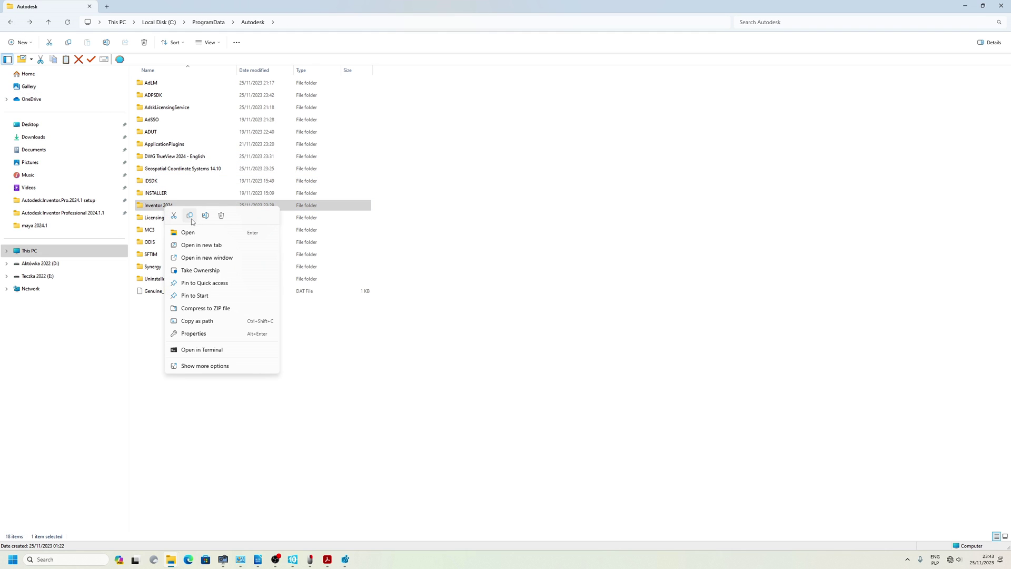
pyautogui.click(200, 271)
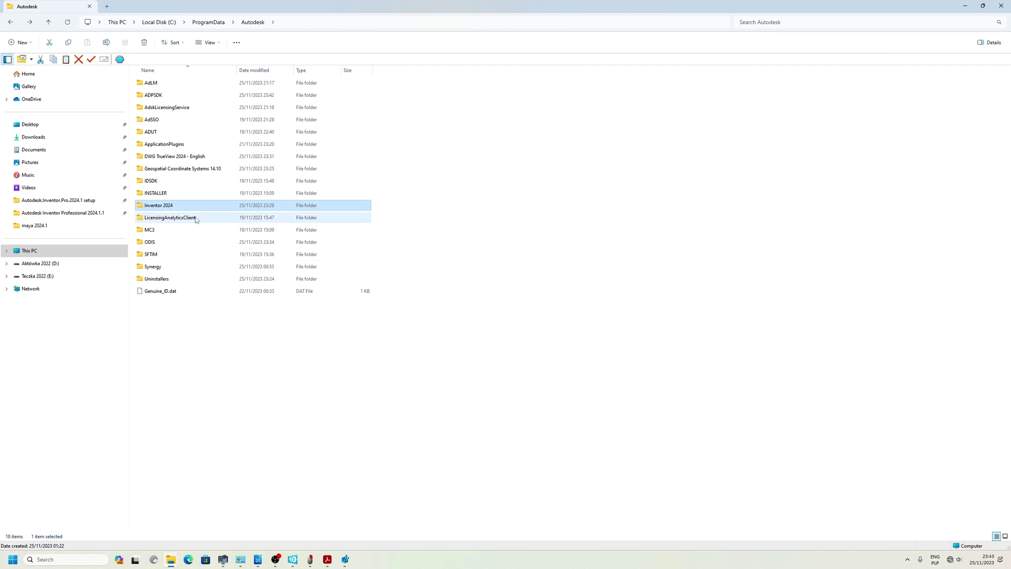
# Take ownership of the WebBrowser subfolder inside the Inventor 2024 folder.
pyautogui.doubleClick(167, 206)
pyautogui.rightClick(165, 134)
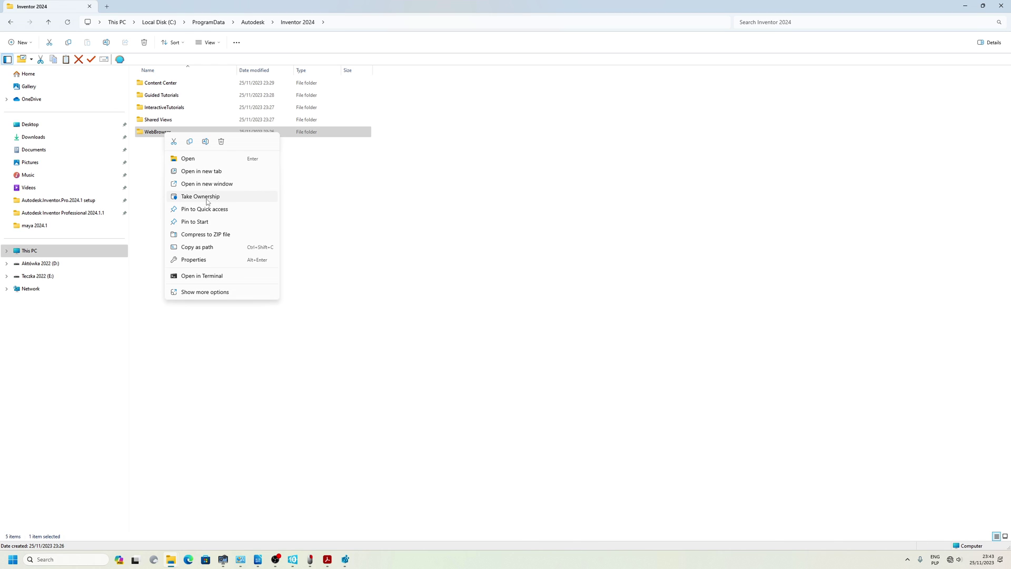
pyautogui.click(206, 201)
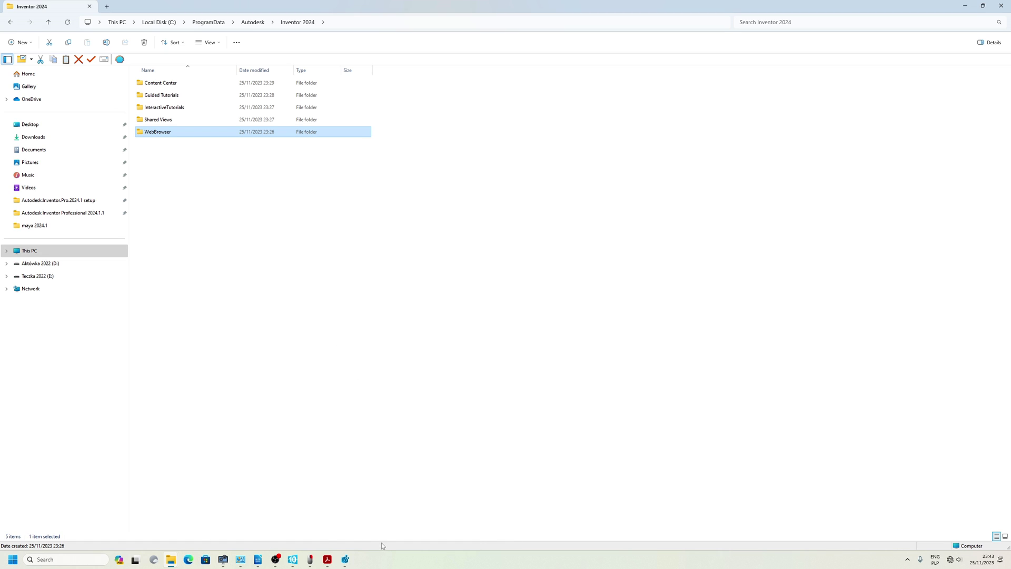
pyautogui.click(275, 559)
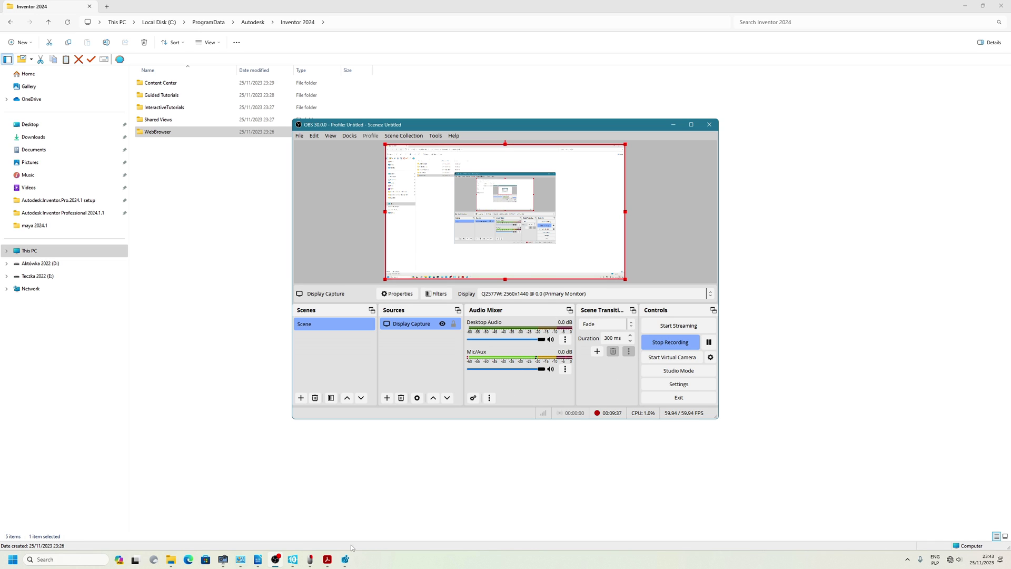
# Switch to Acrobat and review the Autodesk support article on Error 2 from its title down to the debugger deletion steps.
pyautogui.click(327, 559)
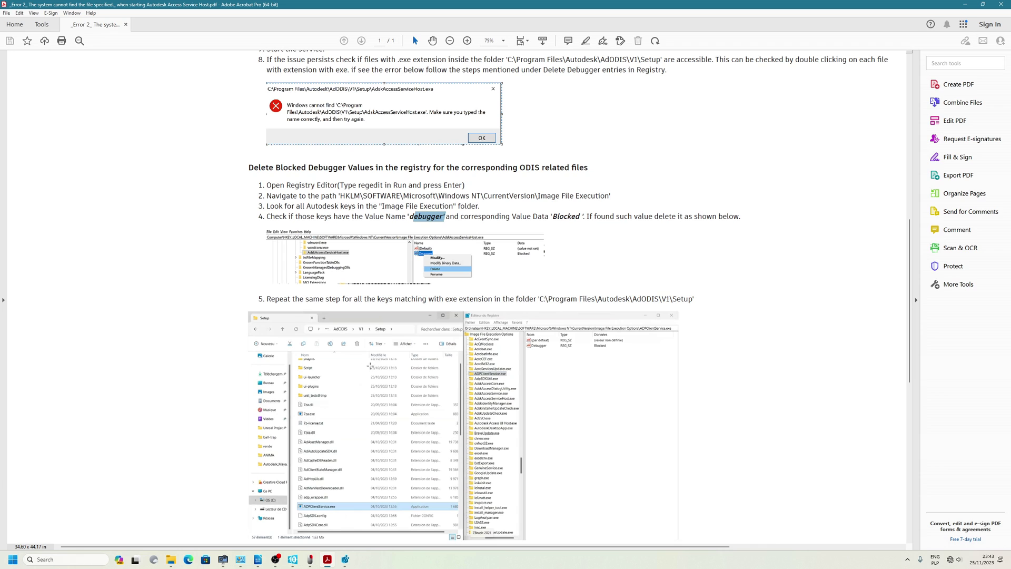
pyautogui.scroll(3, 420, 298)
pyautogui.moveTo(909, 226); pyautogui.dragTo(908, 113)
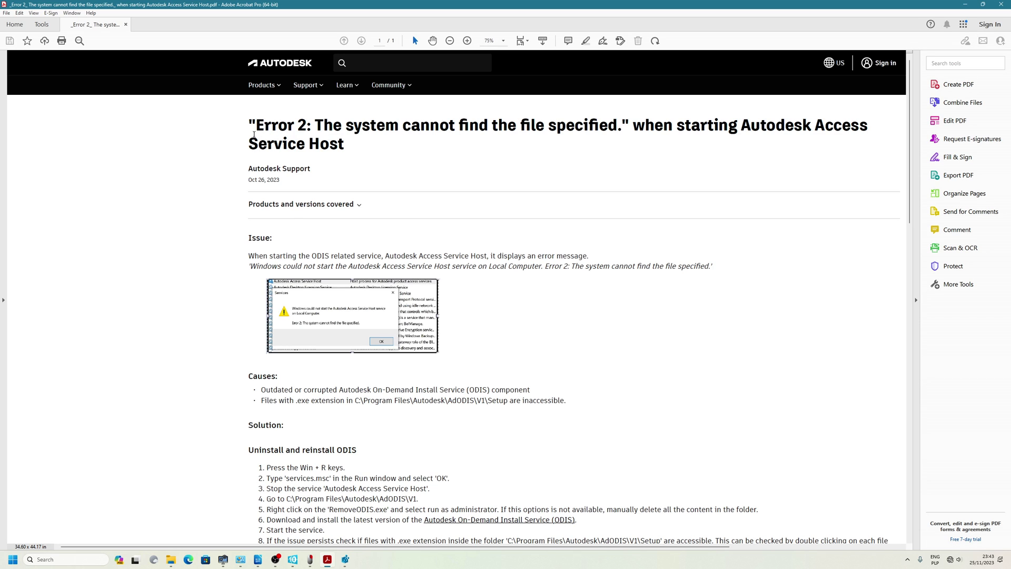
pyautogui.scroll(-3, 292, 203)
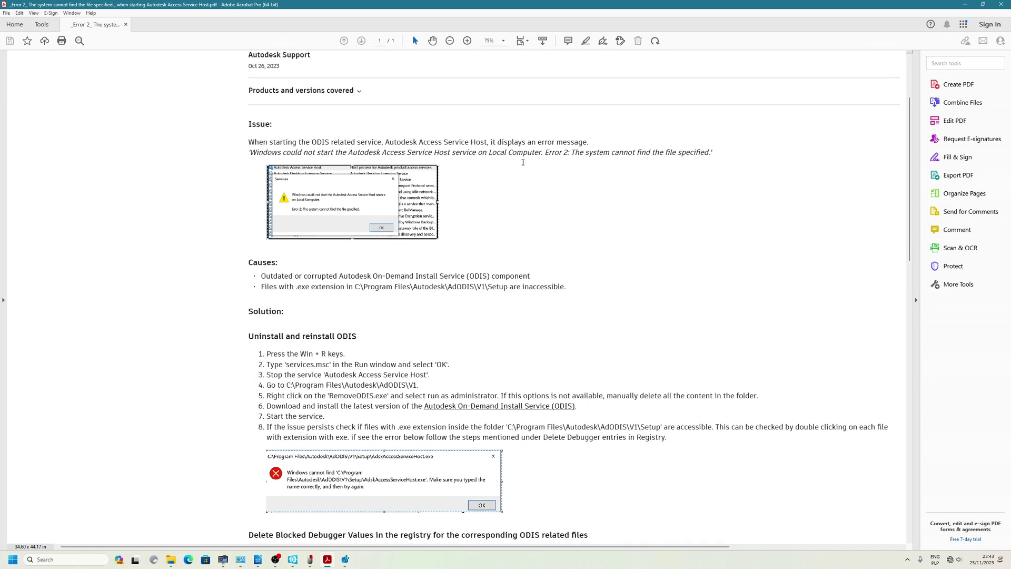
pyautogui.scroll(-10, 370, 143)
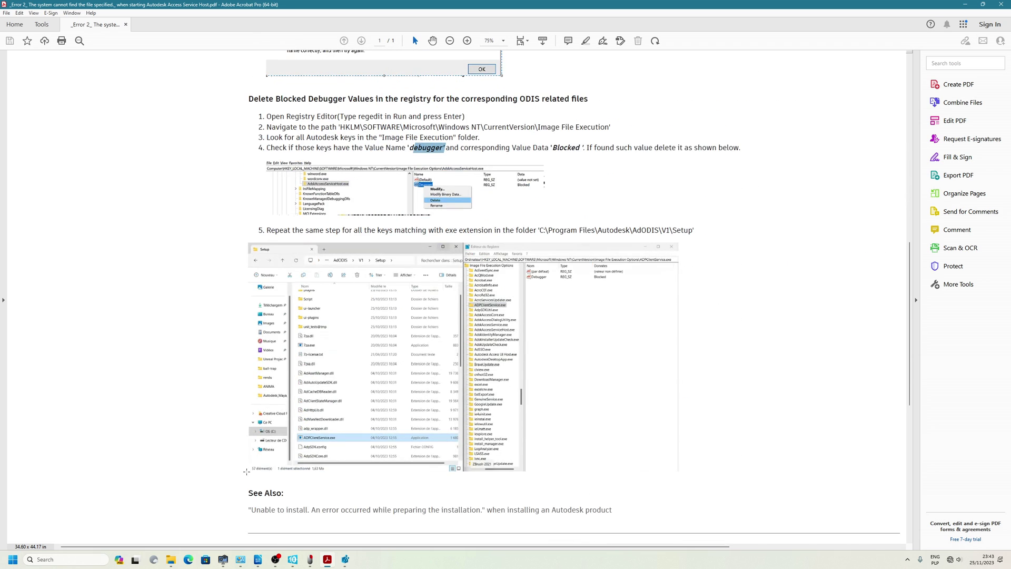
# Browse in File Explorer to C:\Program Files\Autodesk\AdODIS\V1\Setup and sort its contents by type.
pyautogui.moveTo(172, 564)
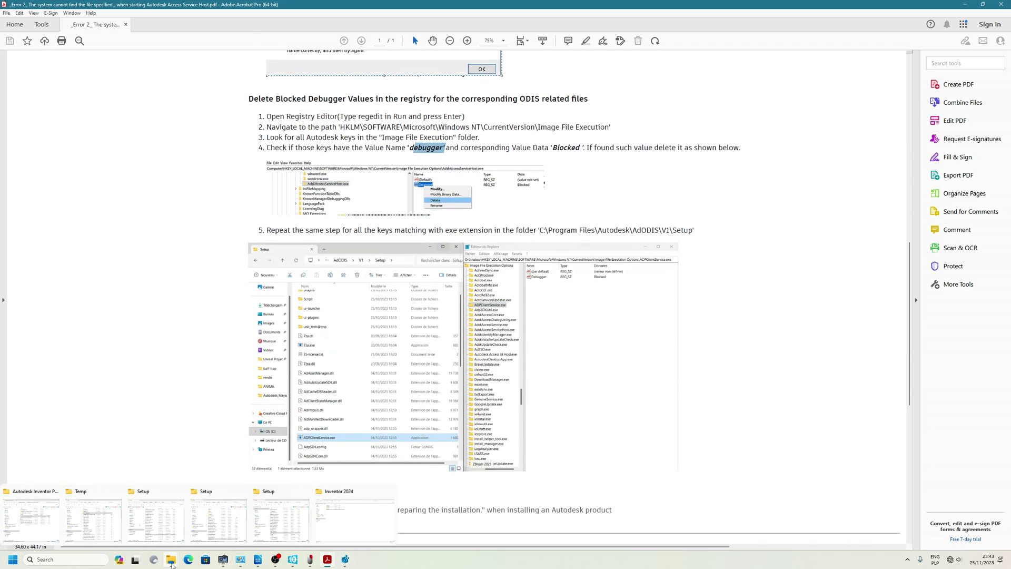
pyautogui.click(264, 530)
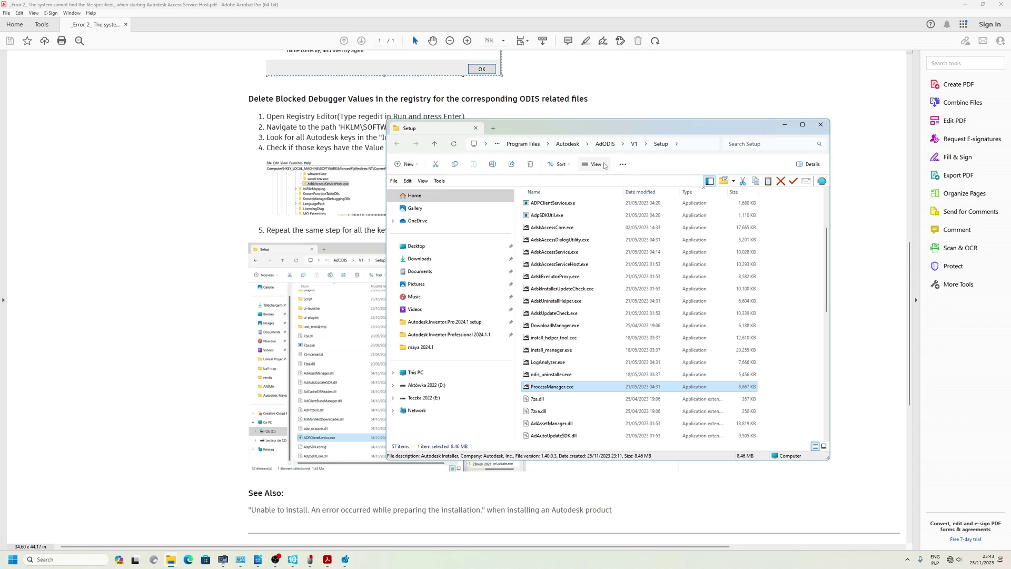
pyautogui.click(568, 143)
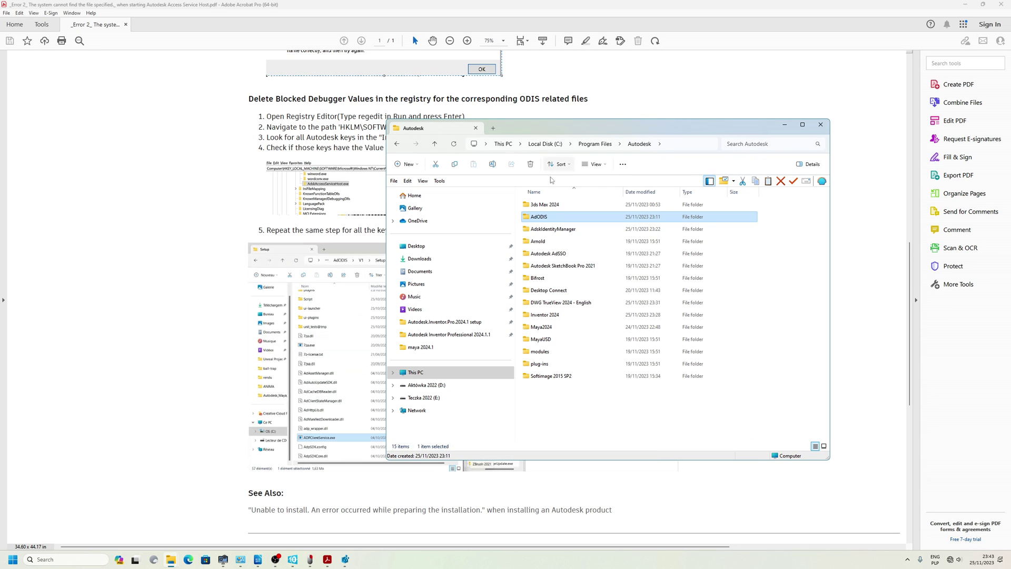
pyautogui.doubleClick(540, 220)
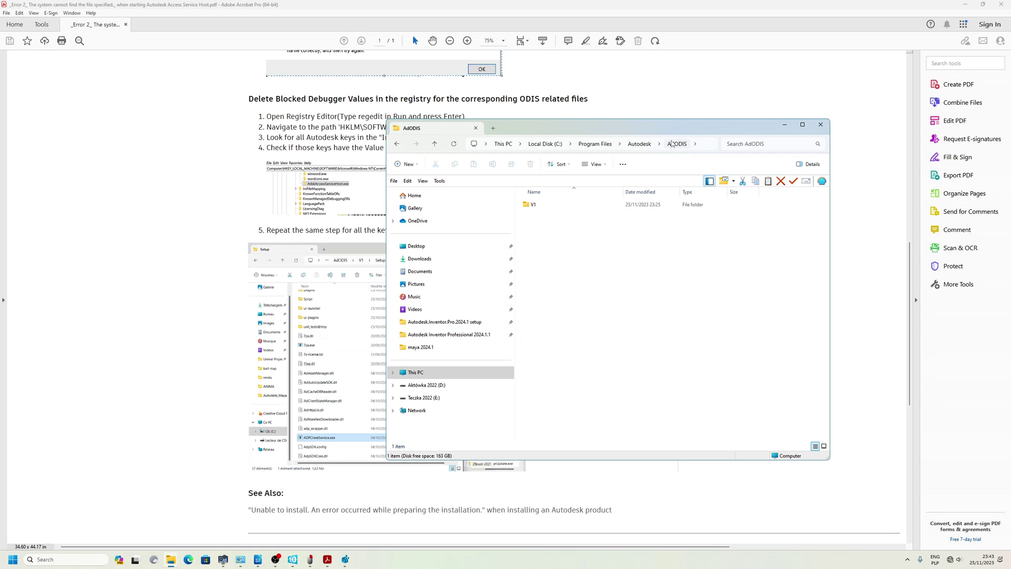
pyautogui.doubleClick(535, 205)
pyautogui.doubleClick(536, 204)
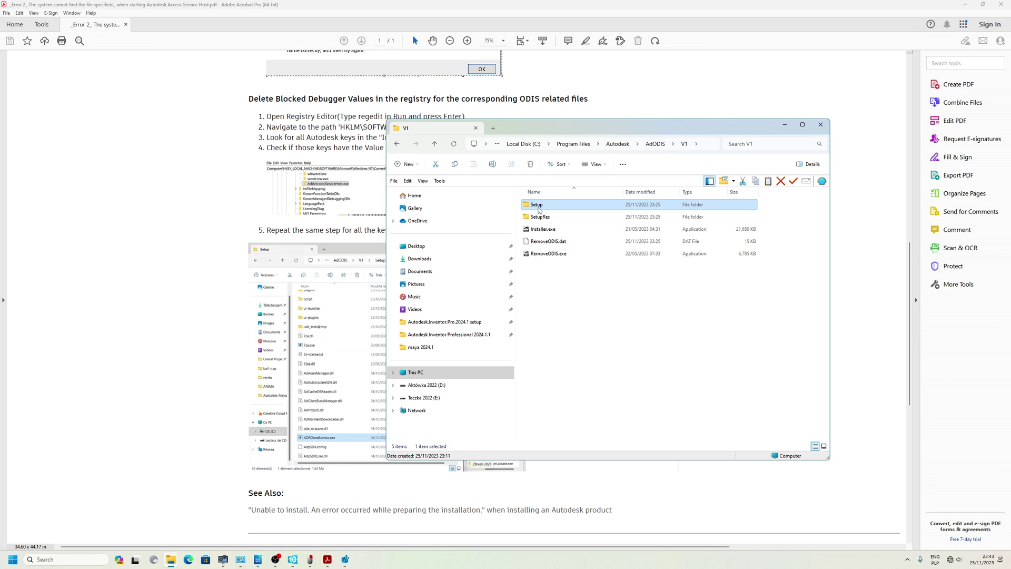
pyautogui.click(687, 193)
pyautogui.click(687, 193)
pyautogui.scroll(-9, 563, 326)
pyautogui.scroll(9, 558, 327)
# Go through the executables in the AdODIS Setup folder from AdskAccessCore.exe down to odis_uninstaller.exe as the ones whose registry keys need checking.
pyautogui.click(548, 301)
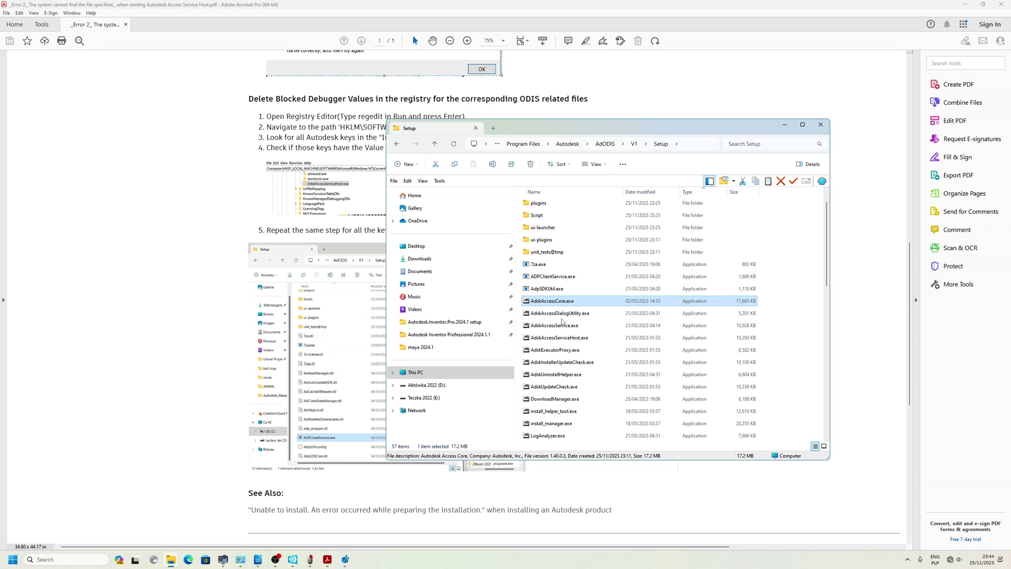
pyautogui.click(560, 313)
pyautogui.click(558, 337)
pyautogui.click(563, 350)
pyautogui.click(560, 362)
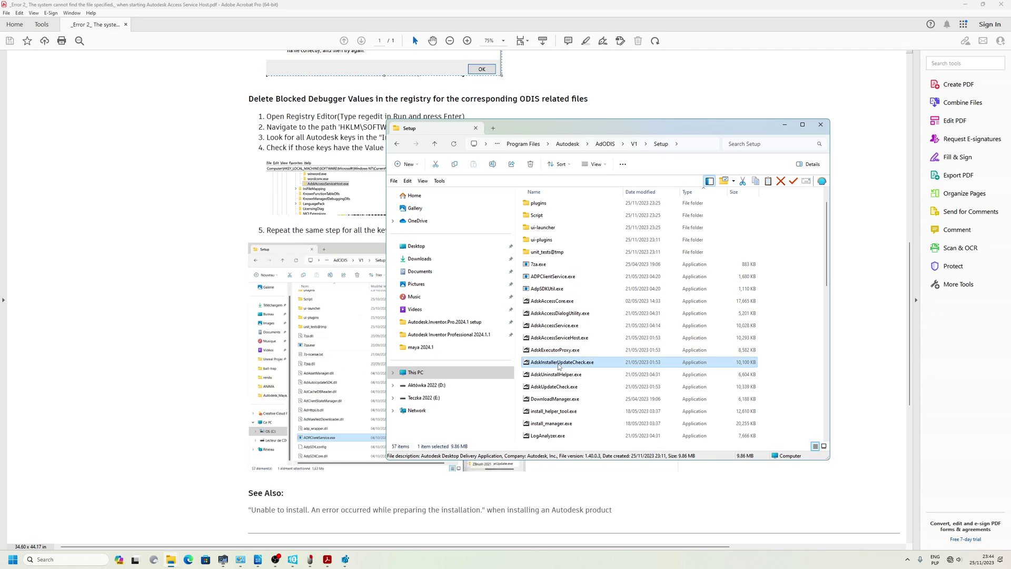
pyautogui.click(558, 374)
pyautogui.click(555, 386)
pyautogui.click(553, 398)
pyautogui.press('Down')
pyautogui.press('Down')
pyautogui.press('Down')
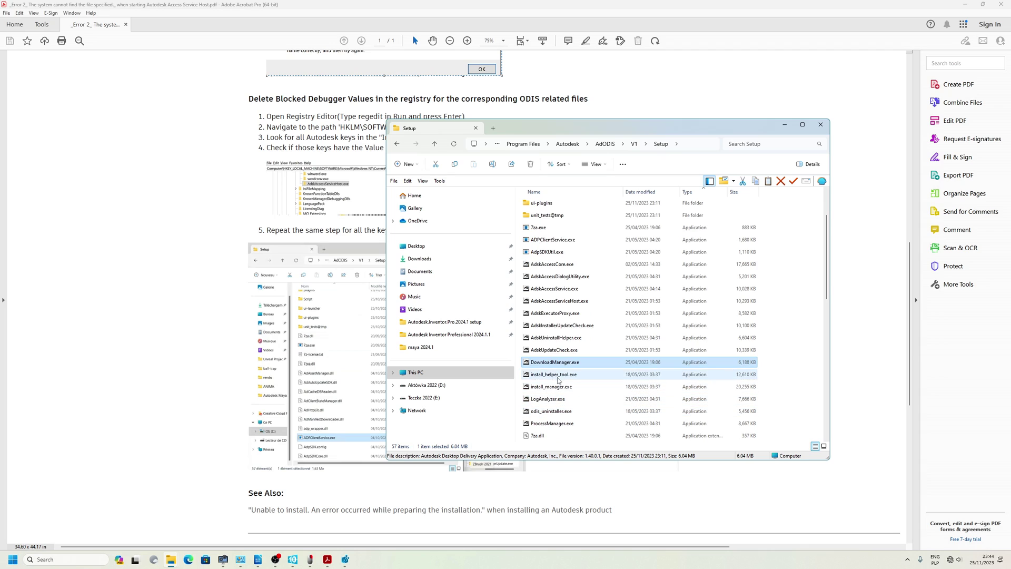
pyautogui.scroll(-1, 551, 416)
pyautogui.click(551, 416)
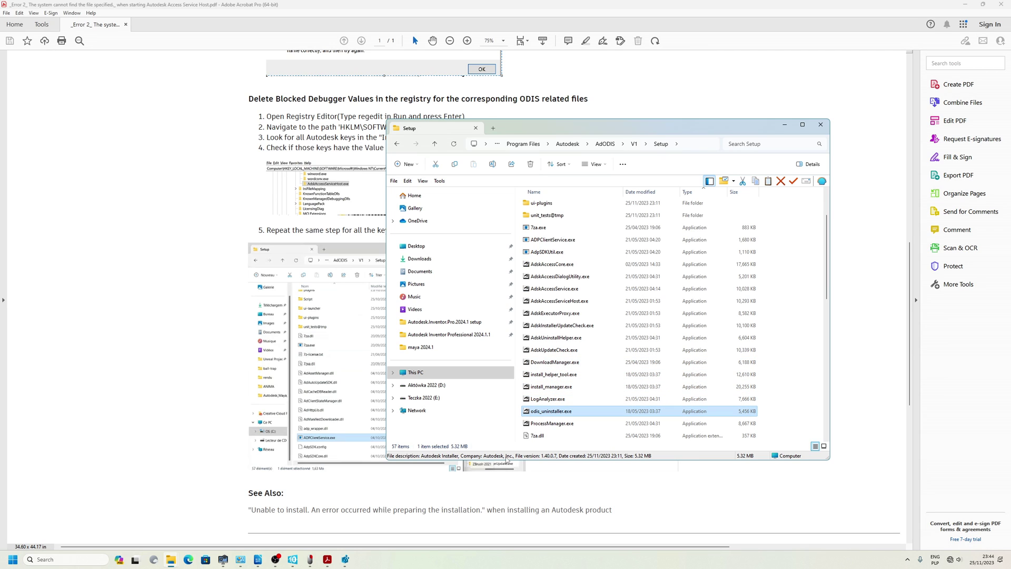
pyautogui.click(275, 559)
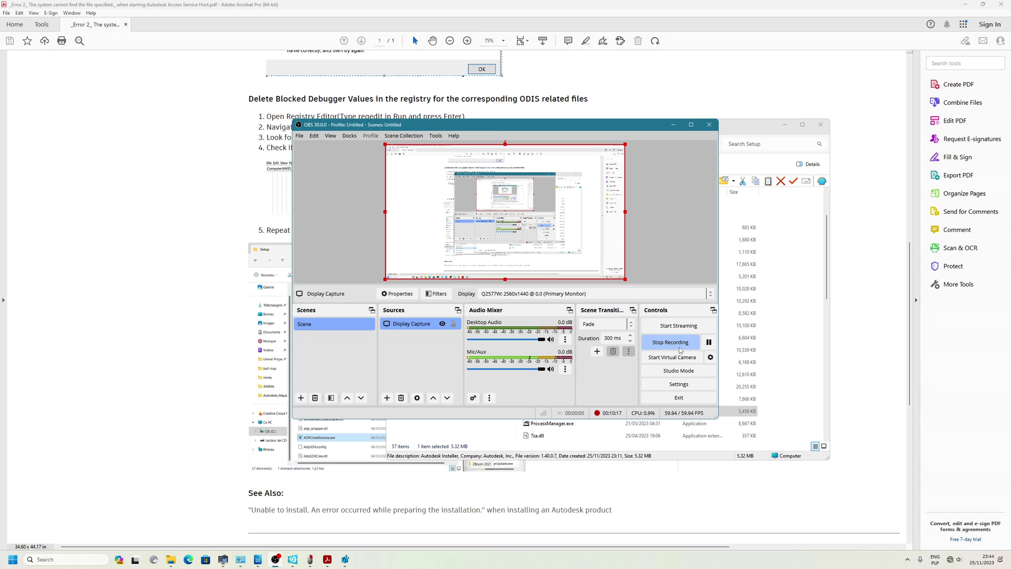